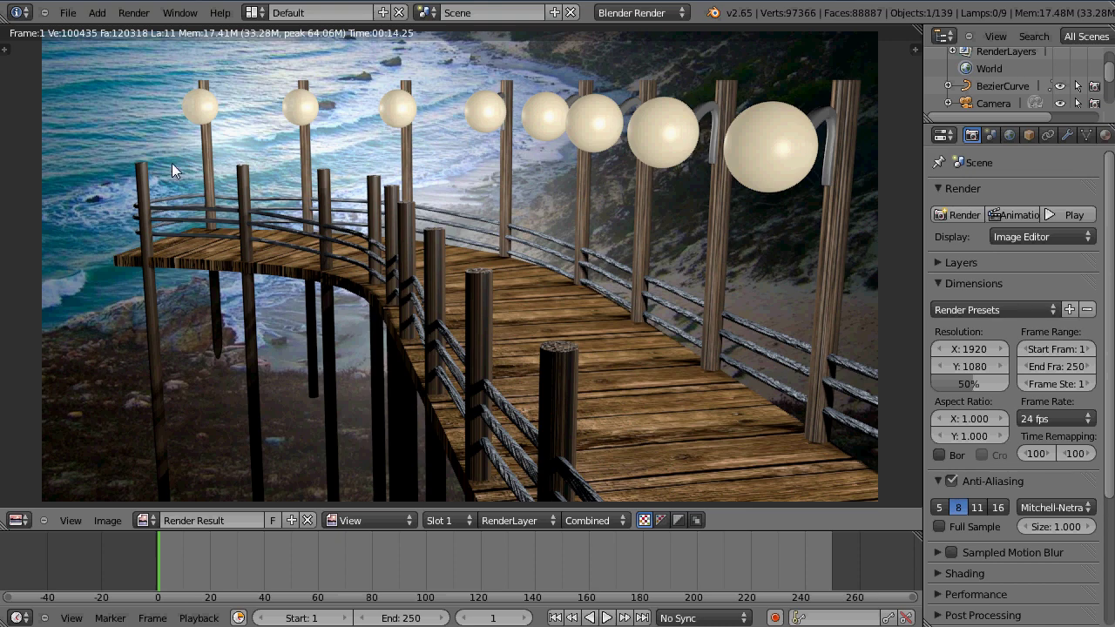
Step: Close the finished render and examine the material settings of the lamp spheres, including their transparency
{"action": "key", "text": "Escape"}
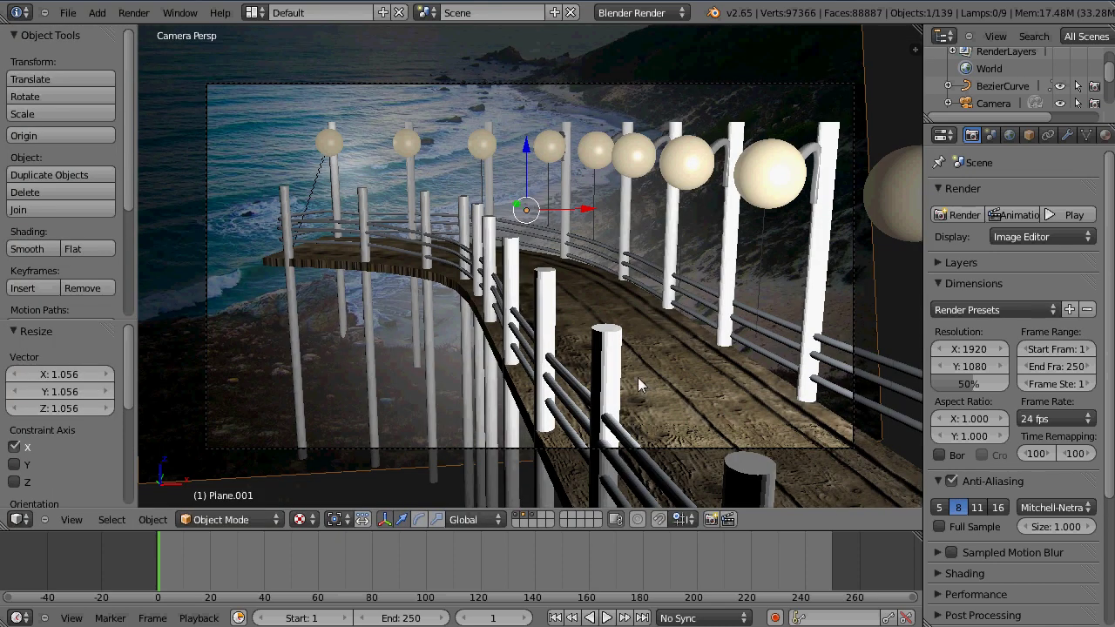
{"action": "right_click", "coordinate": [330, 142]}
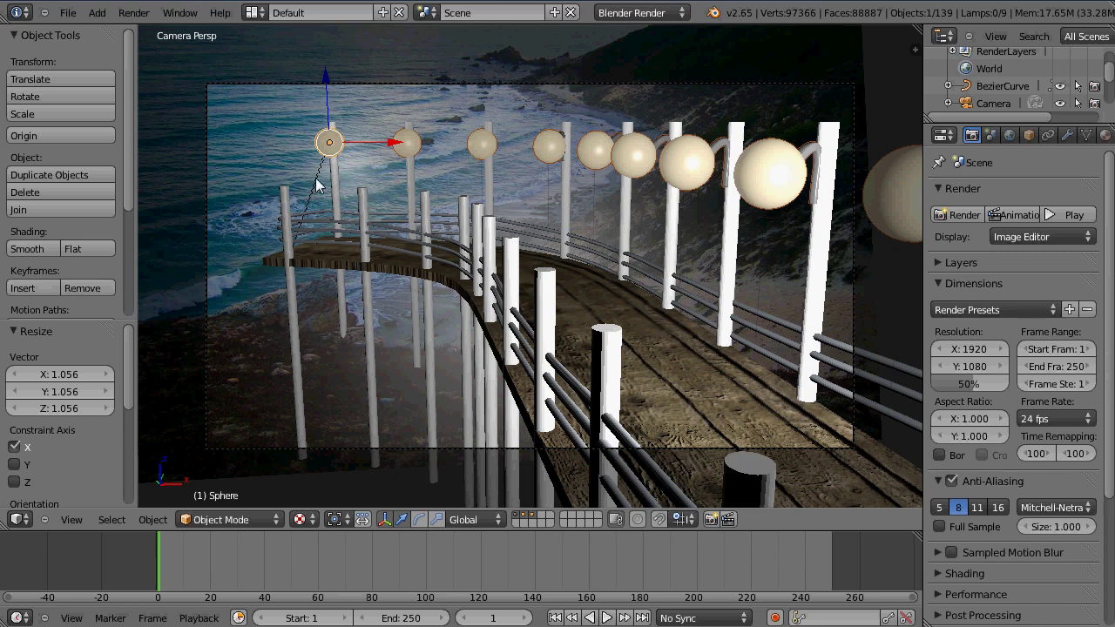
{"action": "left_click_drag", "start_coordinate": [923, 373], "coordinate": [902, 373]}
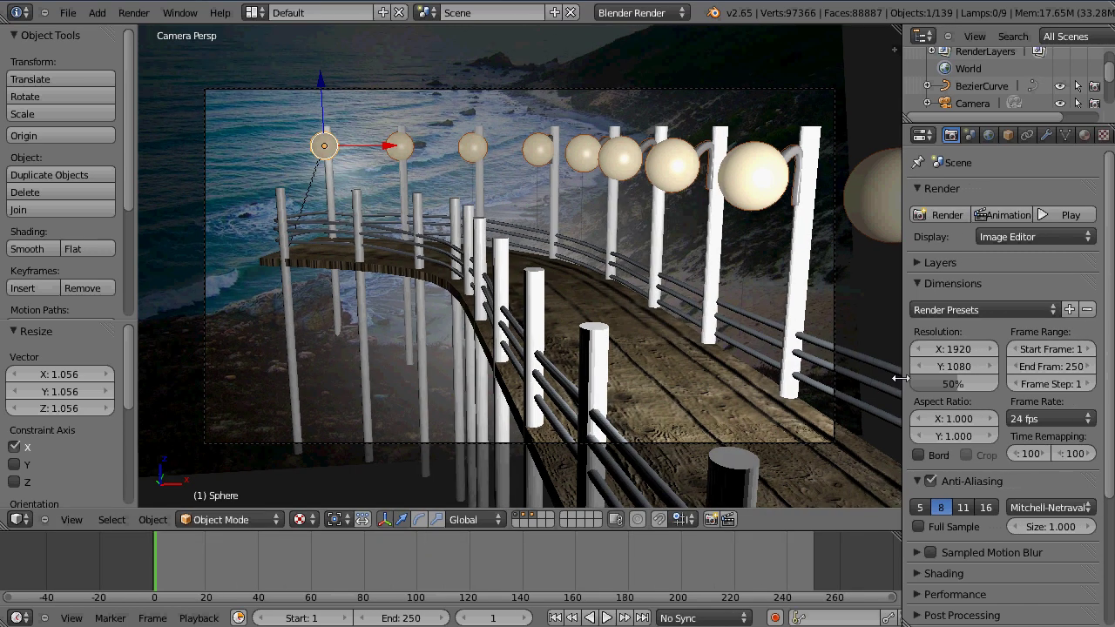
{"action": "left_click", "coordinate": [1085, 135]}
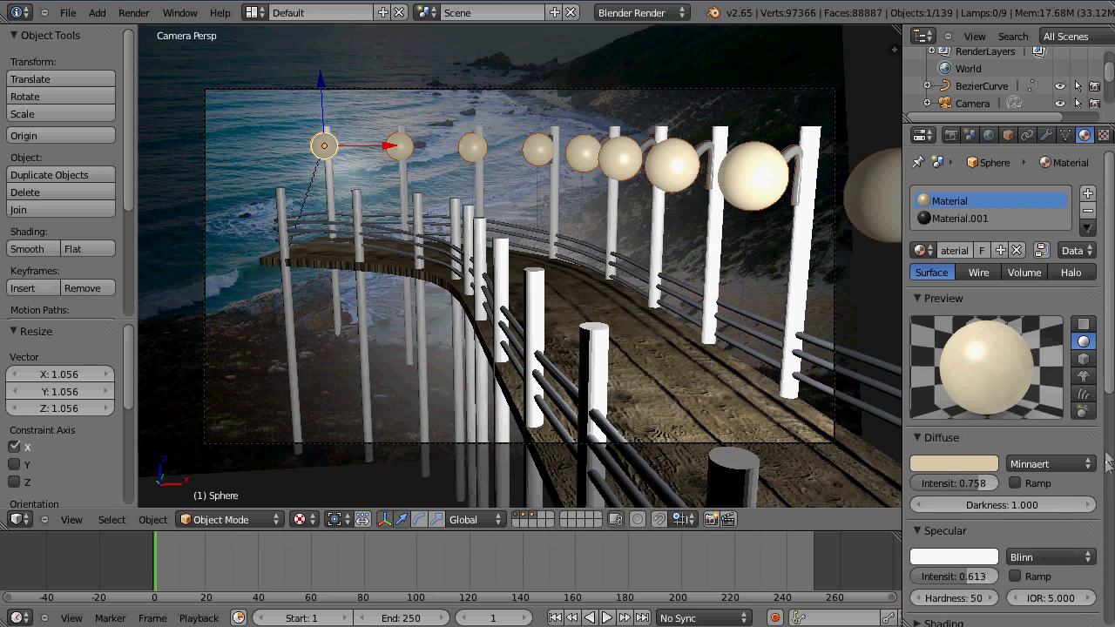
{"action": "scroll", "coordinate": [1112, 383], "scroll_direction": "down", "scroll_amount": 5}
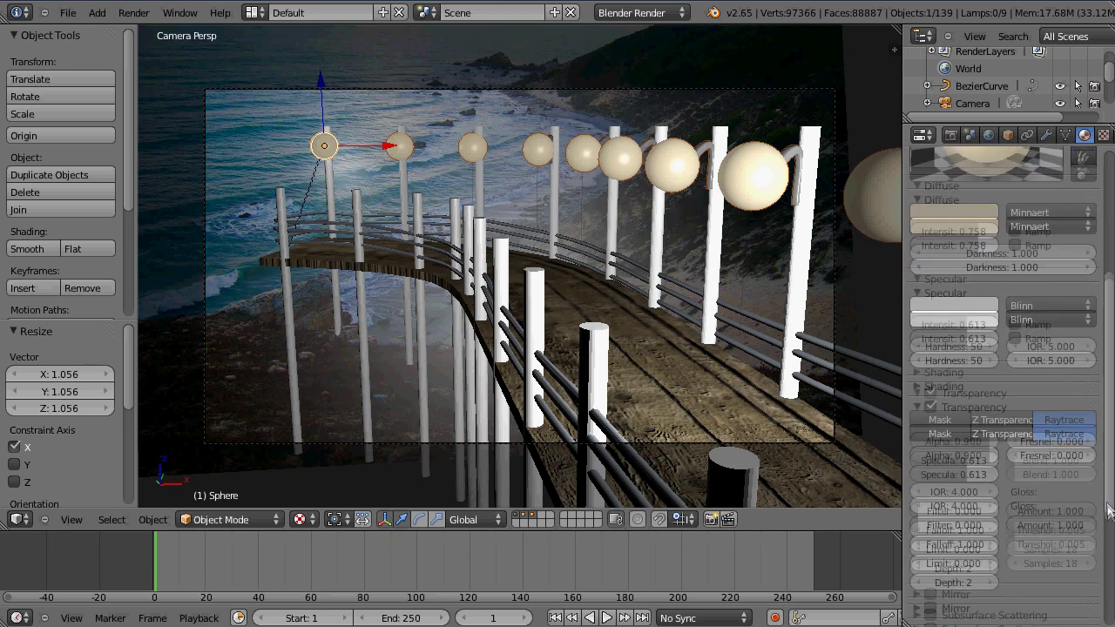
{"action": "scroll", "coordinate": [1002, 386], "scroll_direction": "up", "scroll_amount": 5}
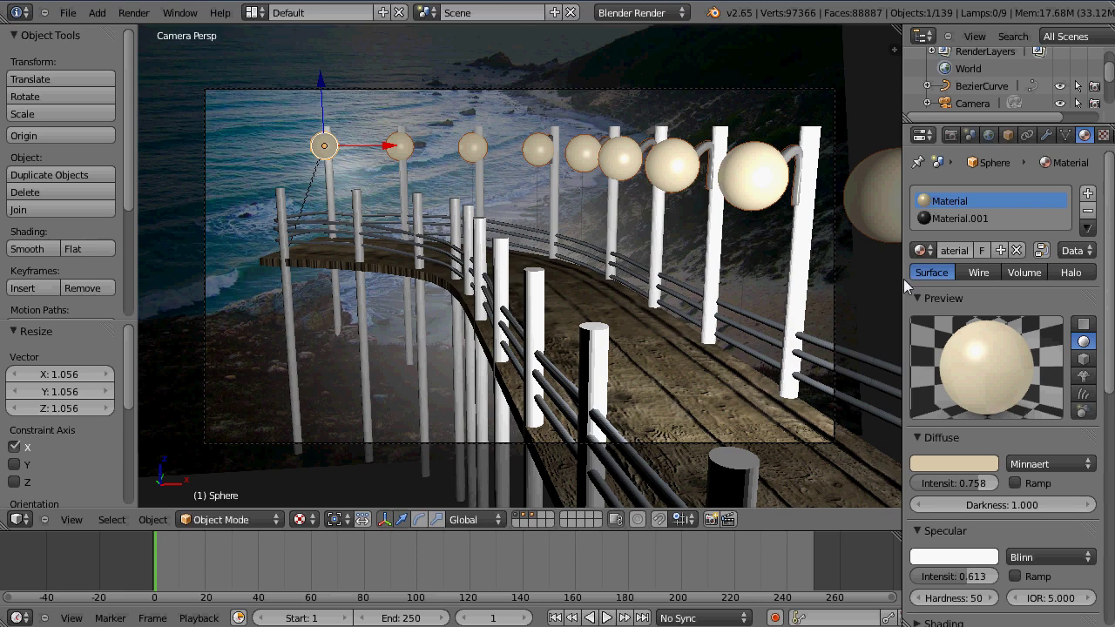
{"action": "left_click_drag", "start_coordinate": [903, 279], "coordinate": [892, 279]}
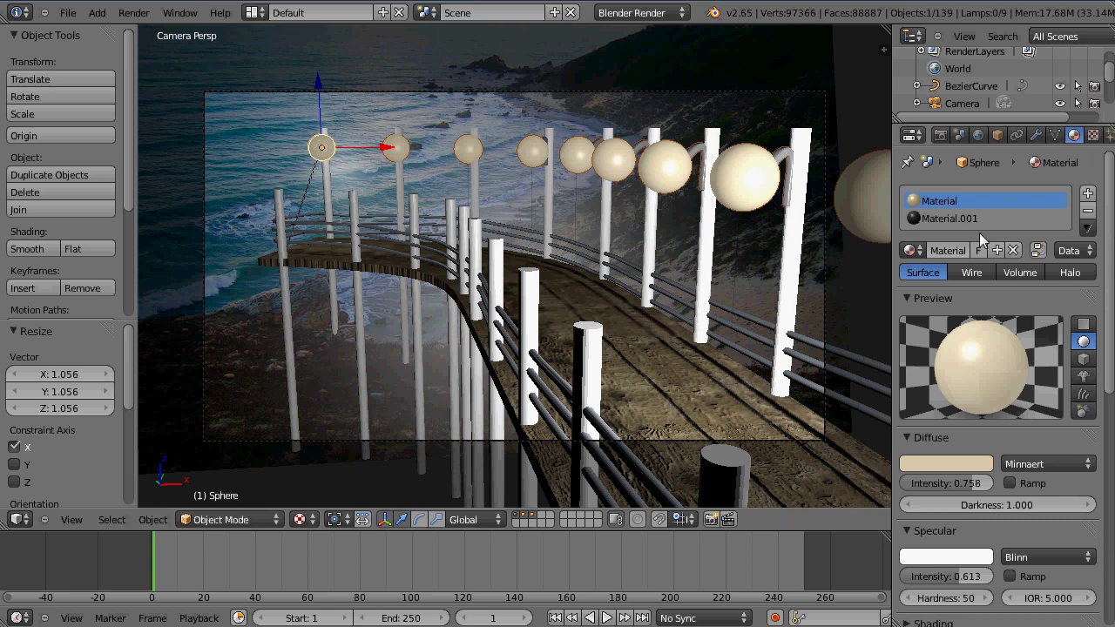
Step: Examine the texture mapping and influence settings of the wooden posts, the railing ropes and the pier deck
{"action": "right_click", "coordinate": [475, 189]}
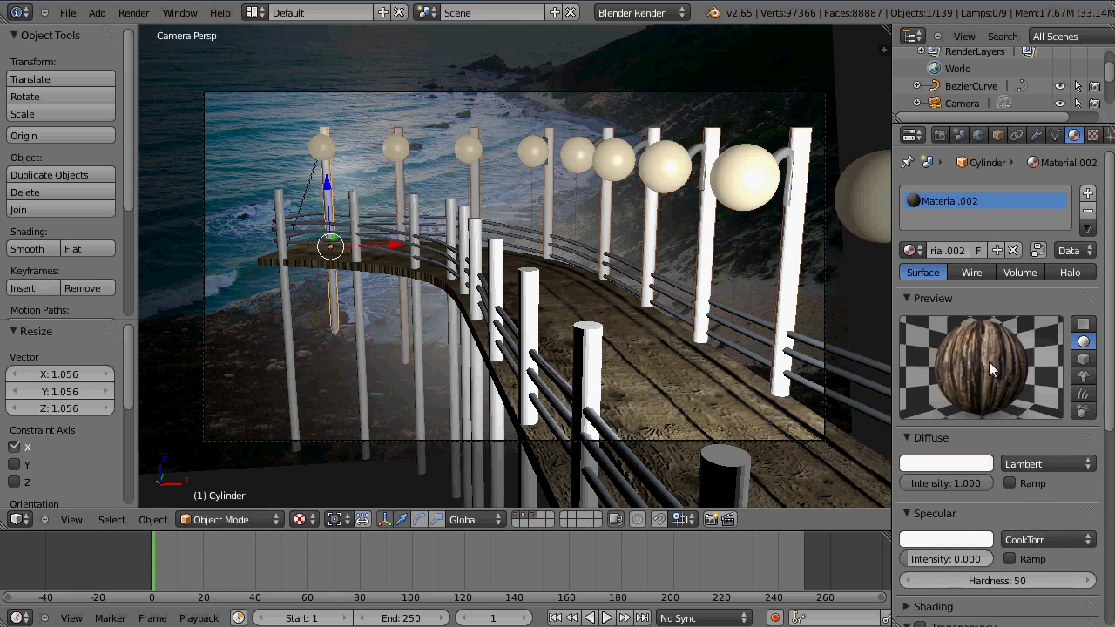
{"action": "left_click", "coordinate": [1095, 138]}
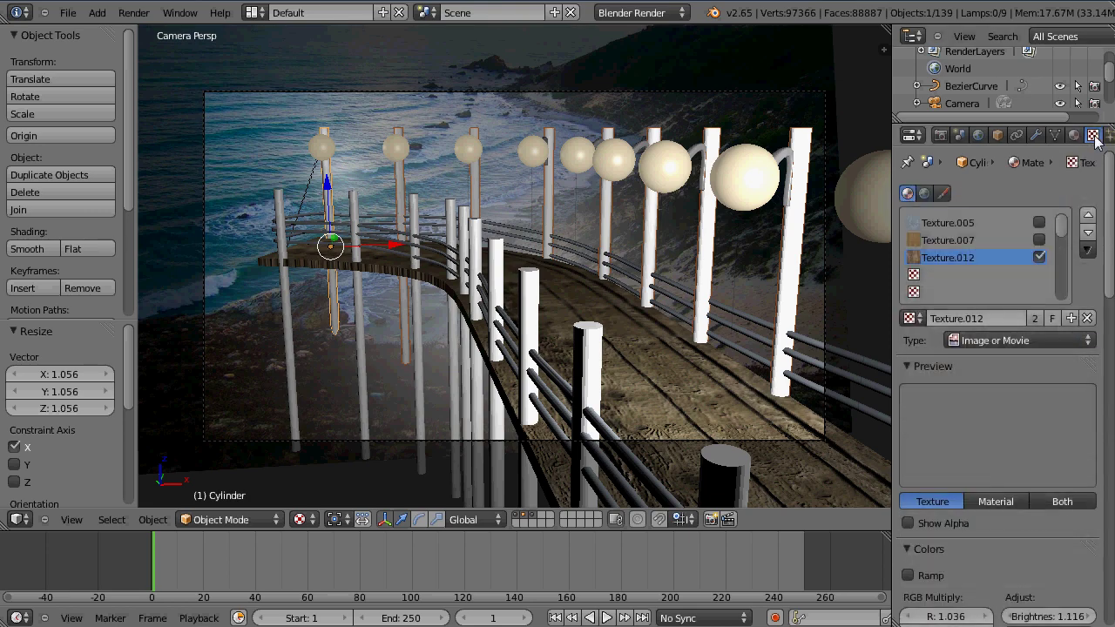
{"action": "left_click_drag", "start_coordinate": [1107, 279], "coordinate": [1104, 541]}
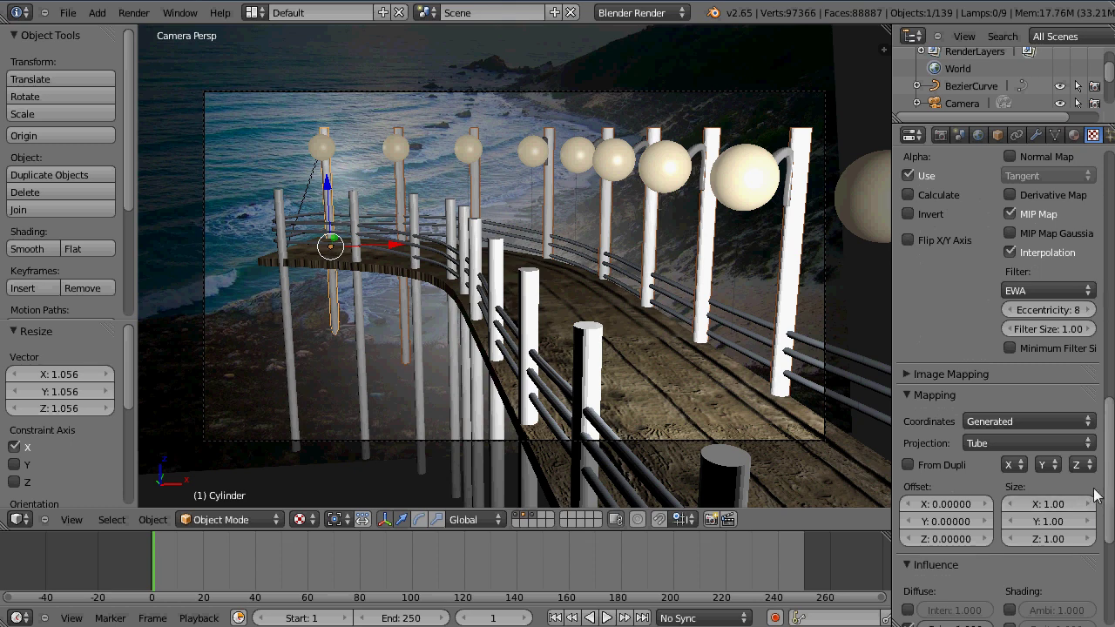
{"action": "scroll", "coordinate": [1041, 532], "scroll_direction": "down", "scroll_amount": 5}
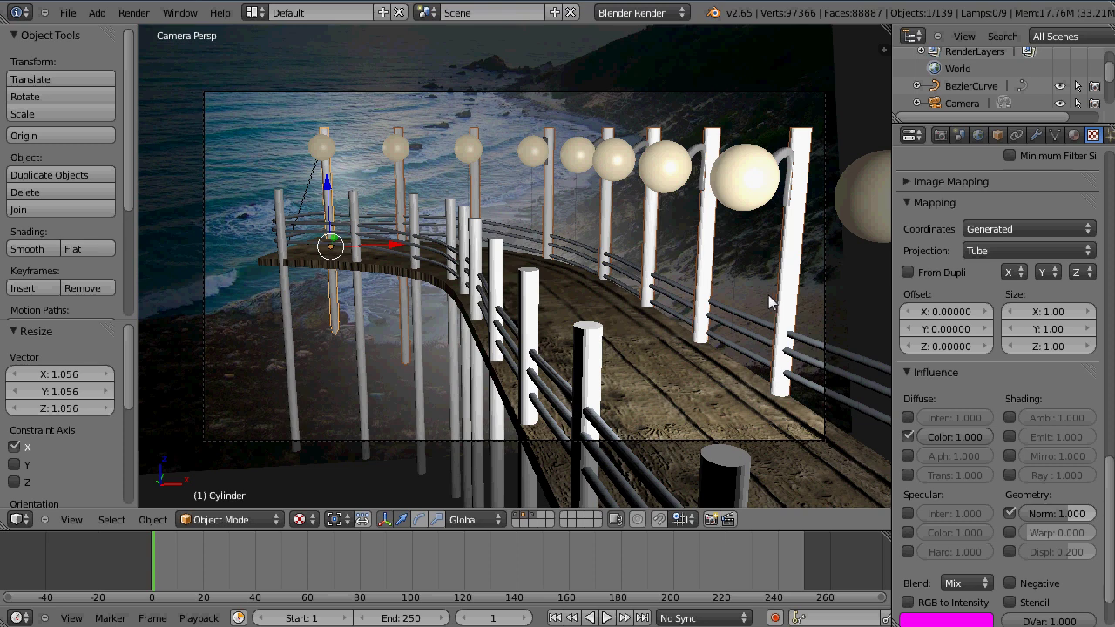
{"action": "right_click", "coordinate": [755, 325]}
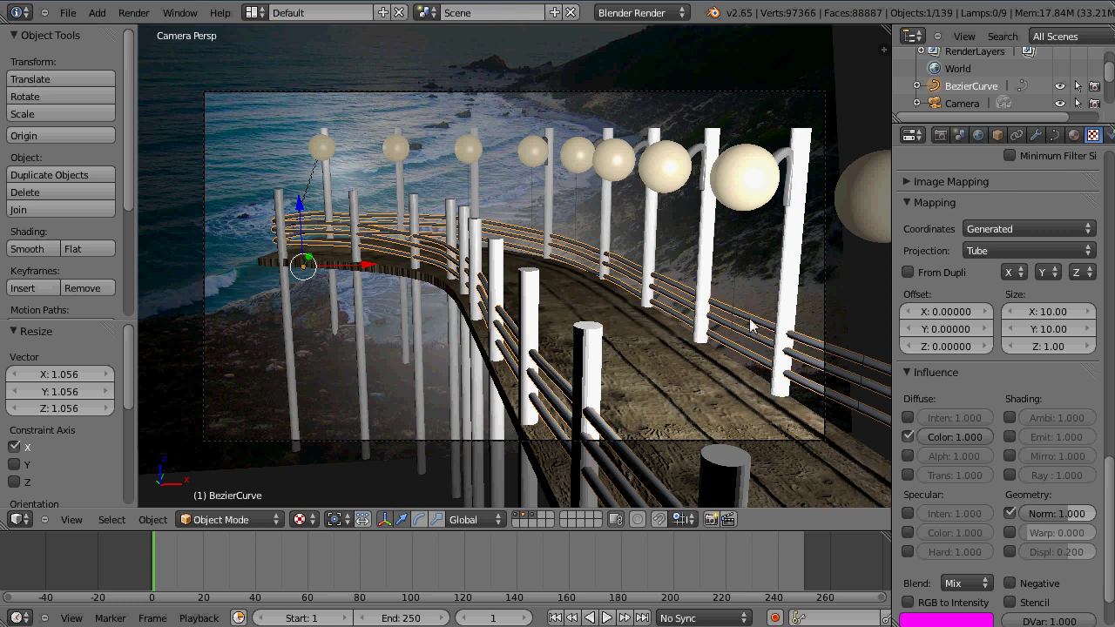
{"action": "right_click", "coordinate": [659, 408]}
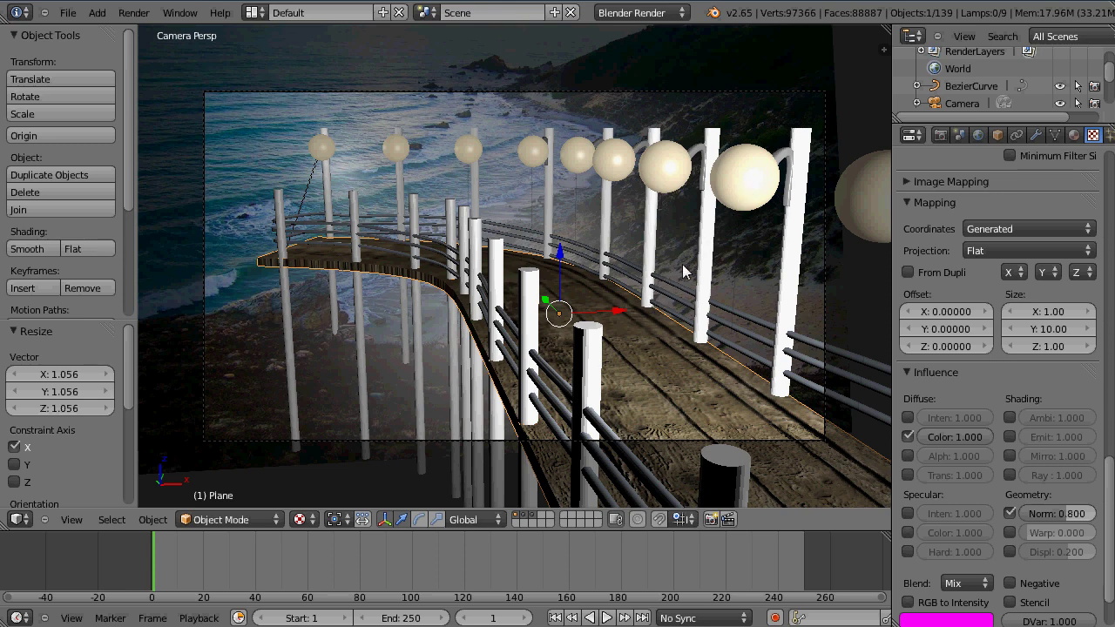
Step: Switch the background plane's image by disabling Texture.010 and enabling Texture.002
{"action": "right_click", "coordinate": [393, 73]}
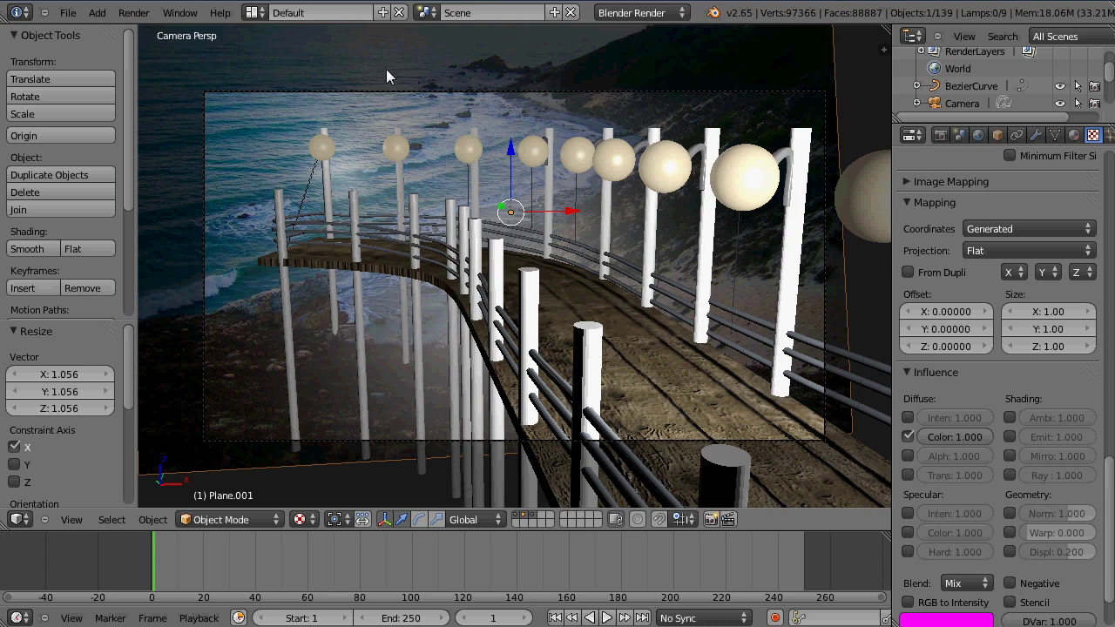
{"action": "scroll", "coordinate": [997, 383], "scroll_direction": "up", "scroll_amount": 15}
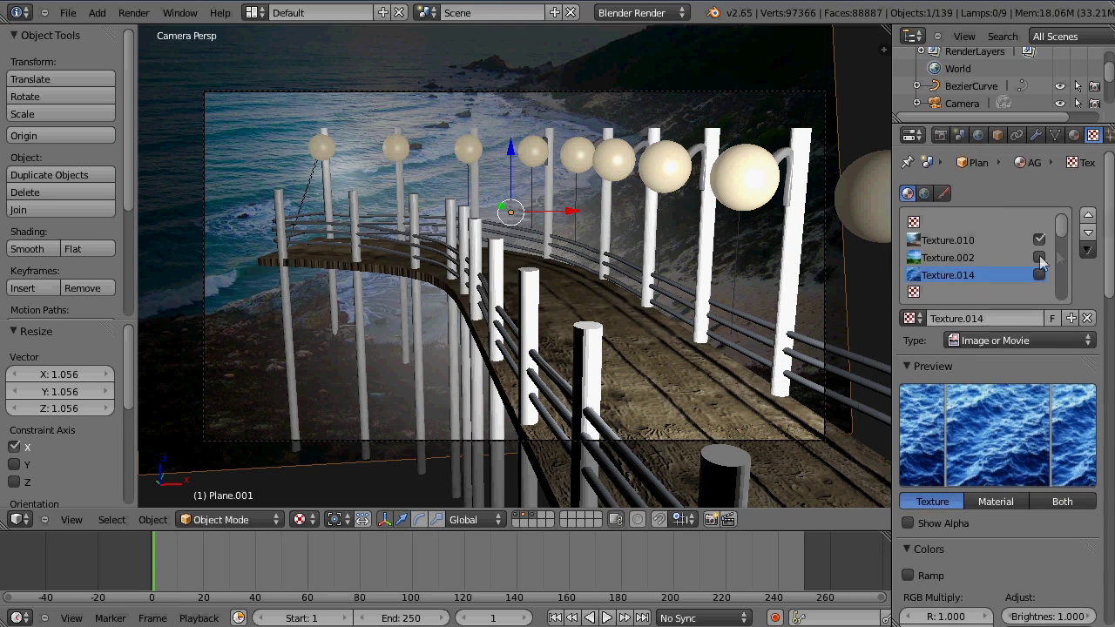
{"action": "left_click", "coordinate": [1039, 239]}
{"action": "left_click", "coordinate": [1040, 257]}
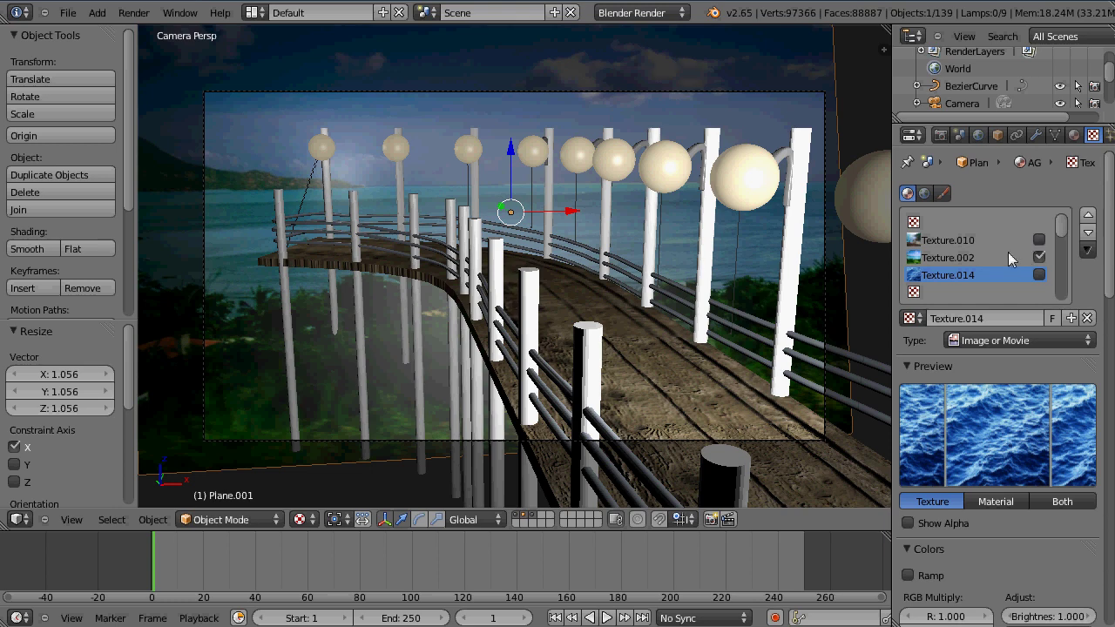
{"action": "left_click", "coordinate": [977, 259]}
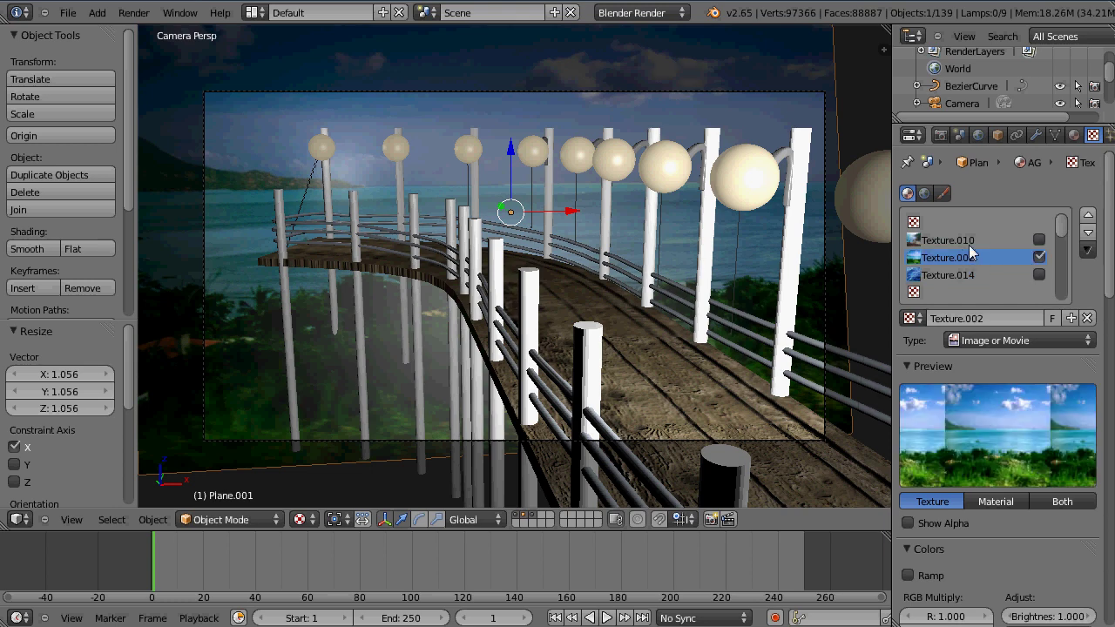
Step: Enable the water image Texture.014 on the background plane and render the scene
{"action": "left_click", "coordinate": [982, 276]}
{"action": "left_click", "coordinate": [1038, 274]}
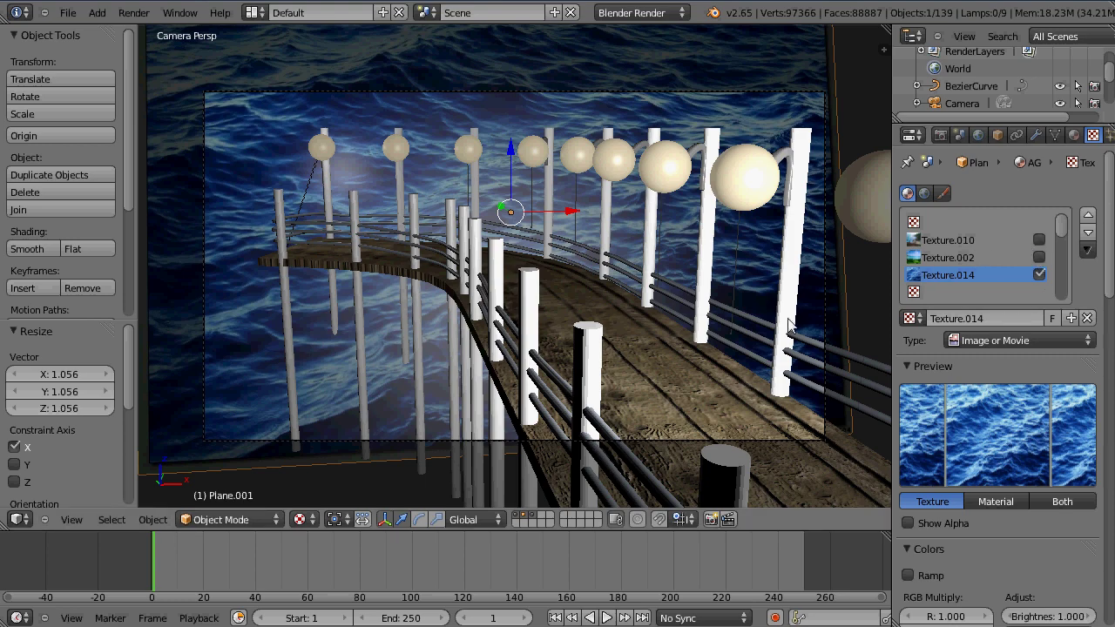
{"action": "key", "text": "F12"}
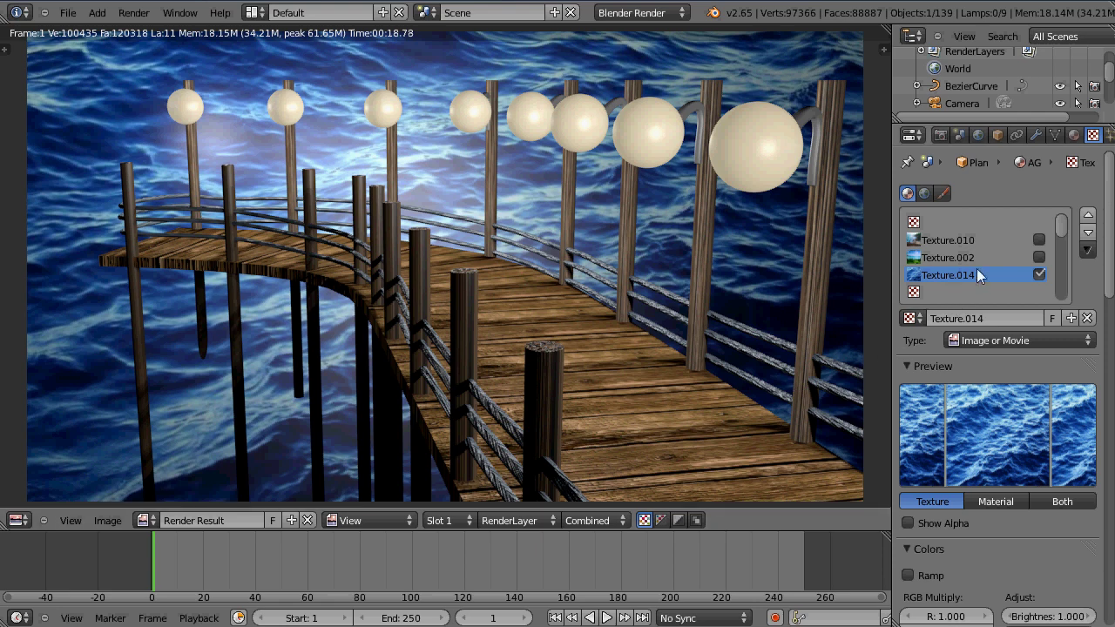
Step: Turn off Texture.014 on the background plane and re-enable Texture.010
{"action": "left_click", "coordinate": [1039, 274]}
{"action": "left_click", "coordinate": [1039, 240]}
{"action": "left_click", "coordinate": [1040, 274]}
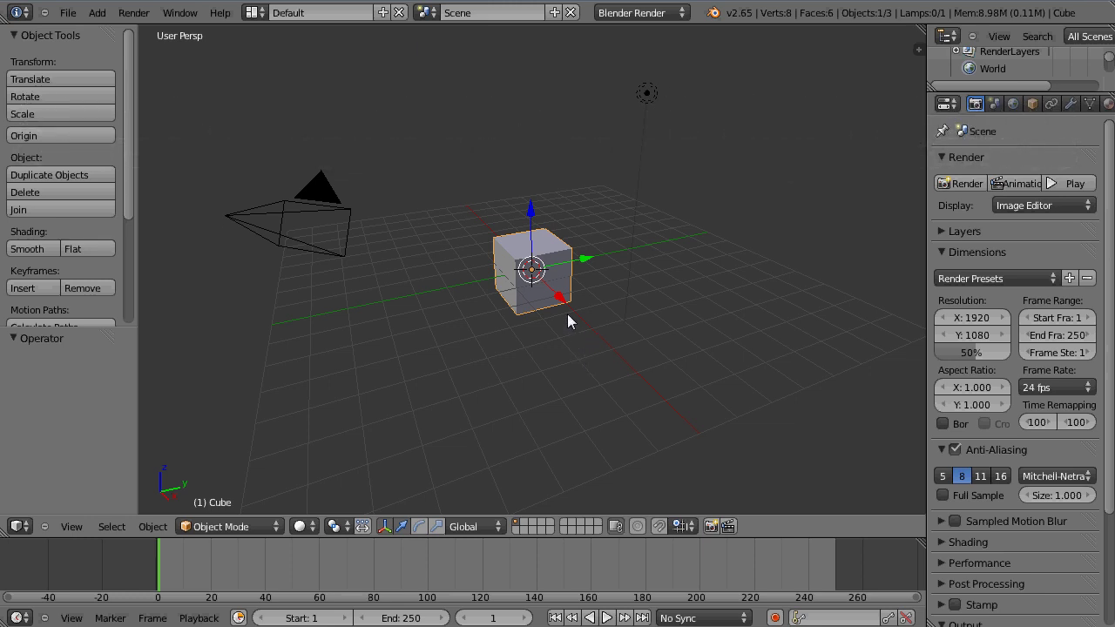
Step: Delete the default cube and switch to the top orthographic view
{"action": "key", "text": "x"}
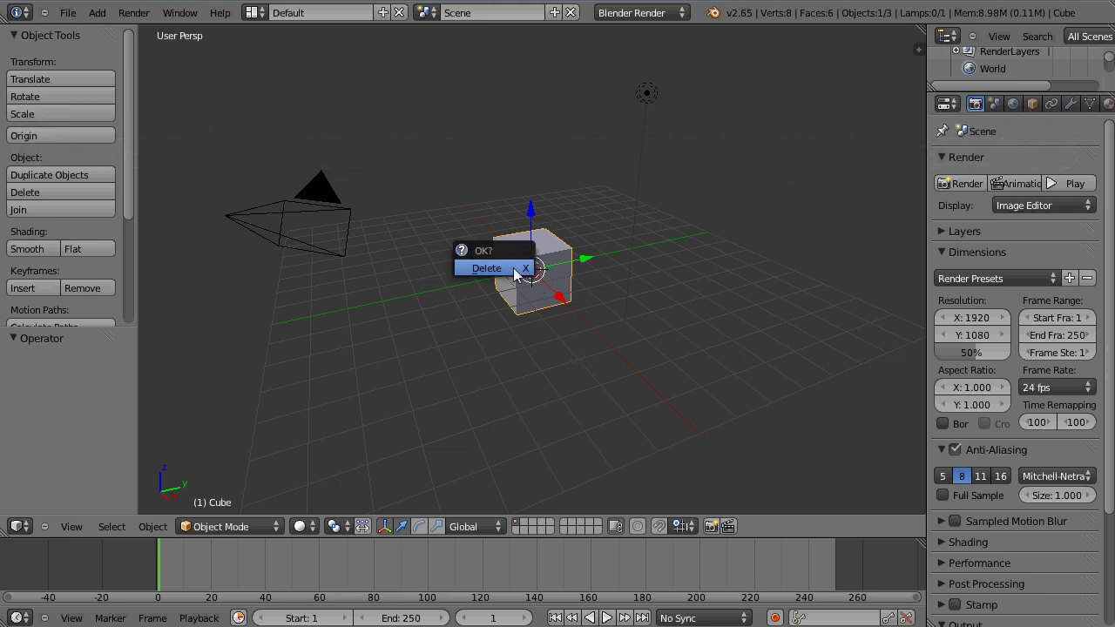
{"action": "left_click", "coordinate": [521, 269]}
{"action": "key", "text": "KP_7"}
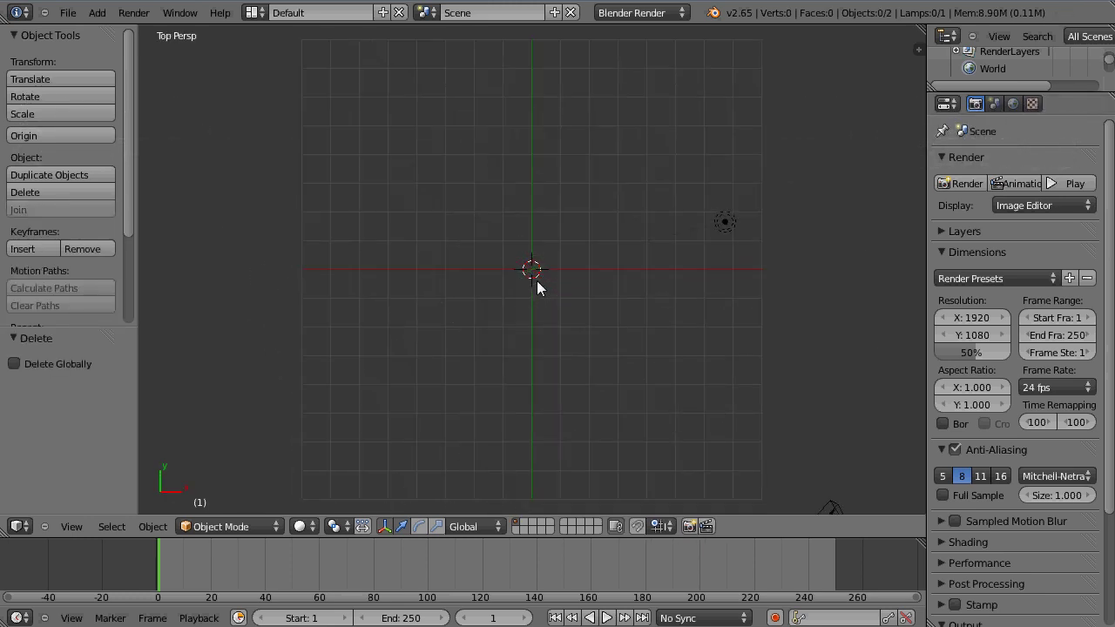
{"action": "key", "text": "KP_5"}
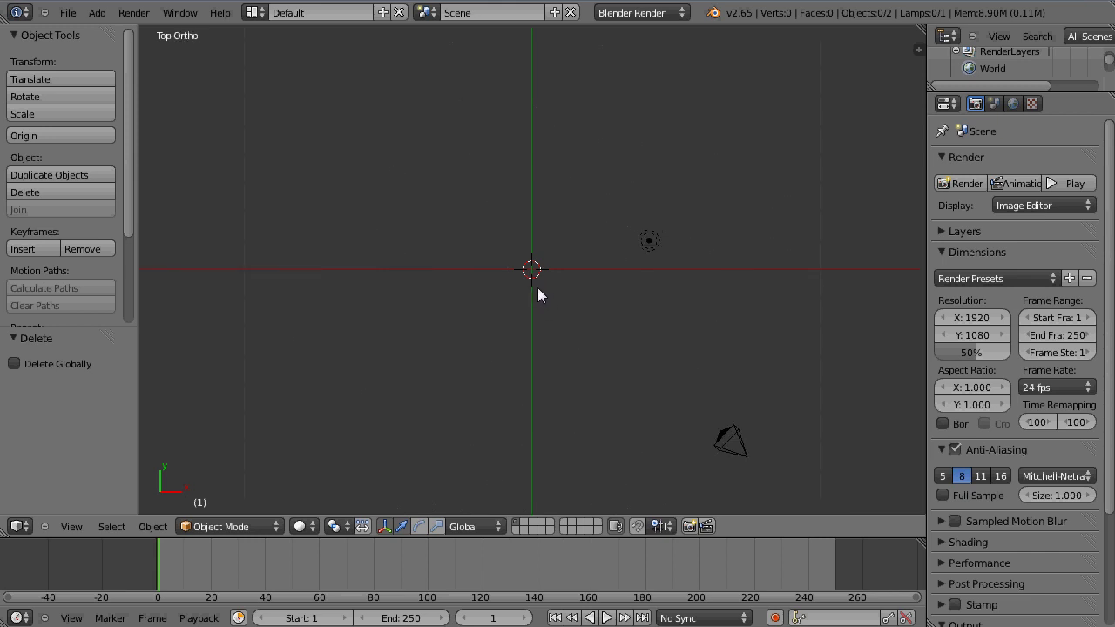
Step: Add a mesh plane at the centre of the scene
{"action": "key", "text": "shift+a"}
{"action": "mouse_move", "coordinate": [531, 275]}
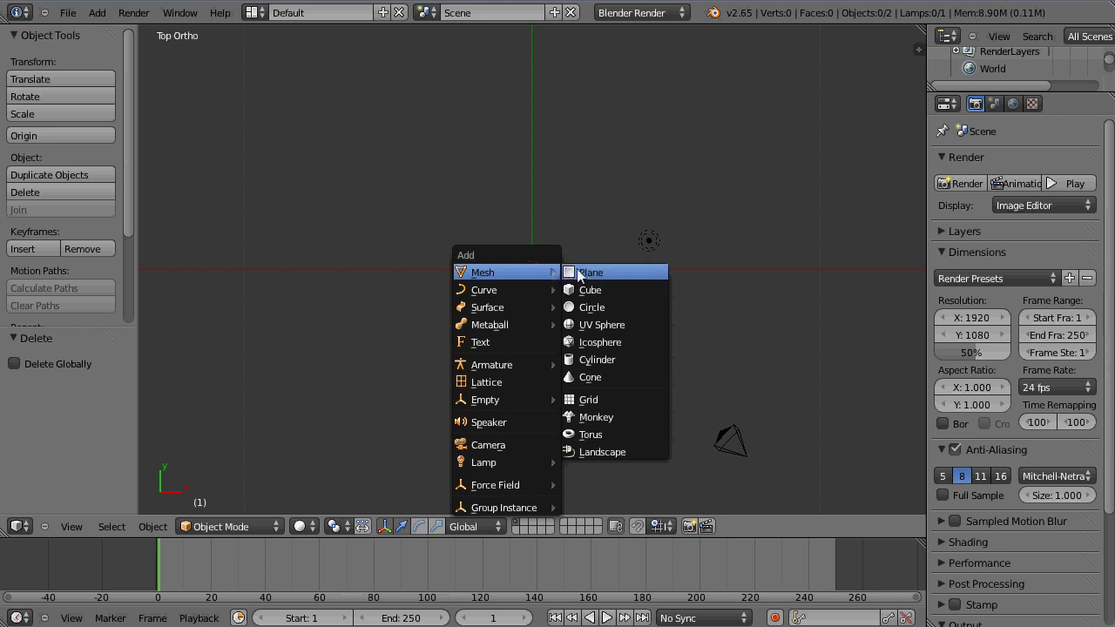
{"action": "left_click", "coordinate": [585, 275]}
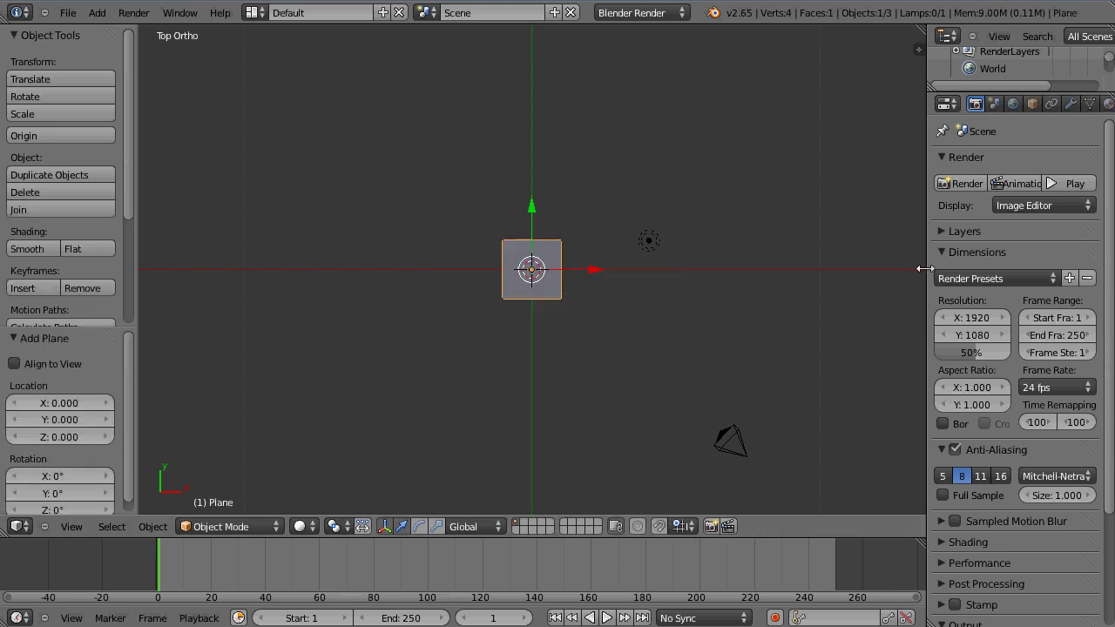
Step: Widen the properties area and add an Array modifier to the plane
{"action": "left_click_drag", "start_coordinate": [925, 268], "coordinate": [860, 268]}
{"action": "left_click", "coordinate": [1005, 105]}
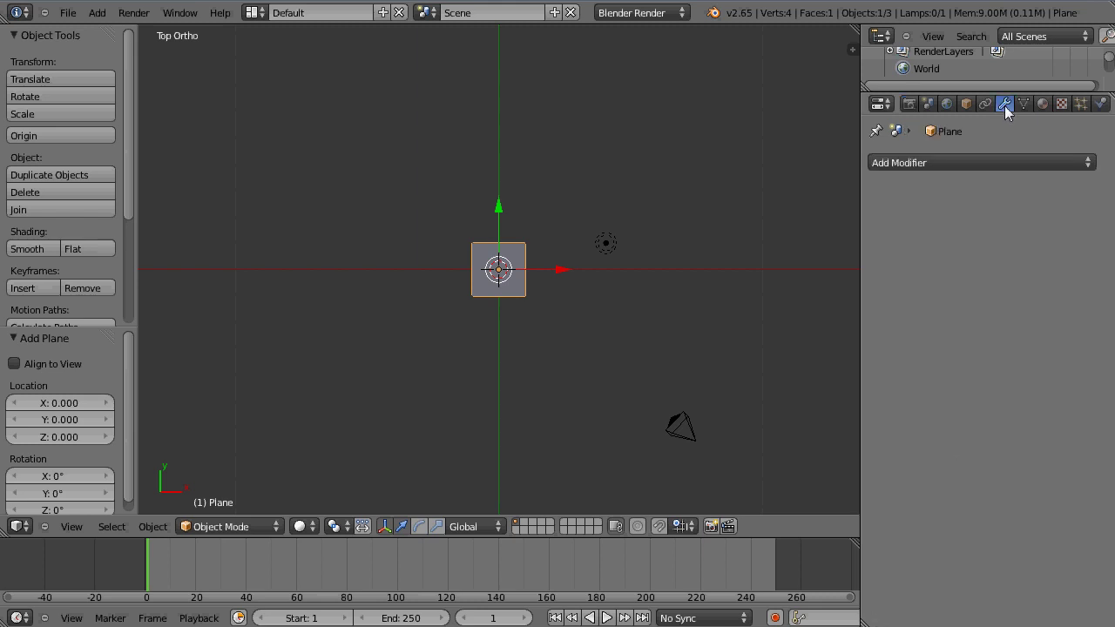
{"action": "left_click", "coordinate": [953, 163]}
{"action": "left_click", "coordinate": [706, 199]}
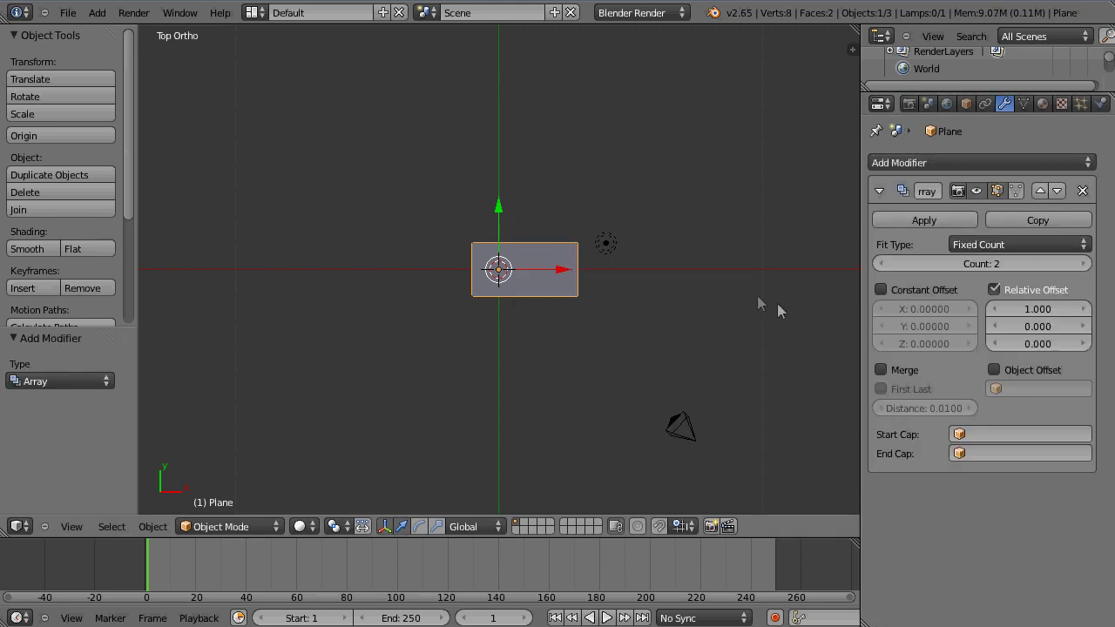
Step: Set the array's relative offset to 0 in X and 1 in Y
{"action": "left_click", "coordinate": [1034, 309]}
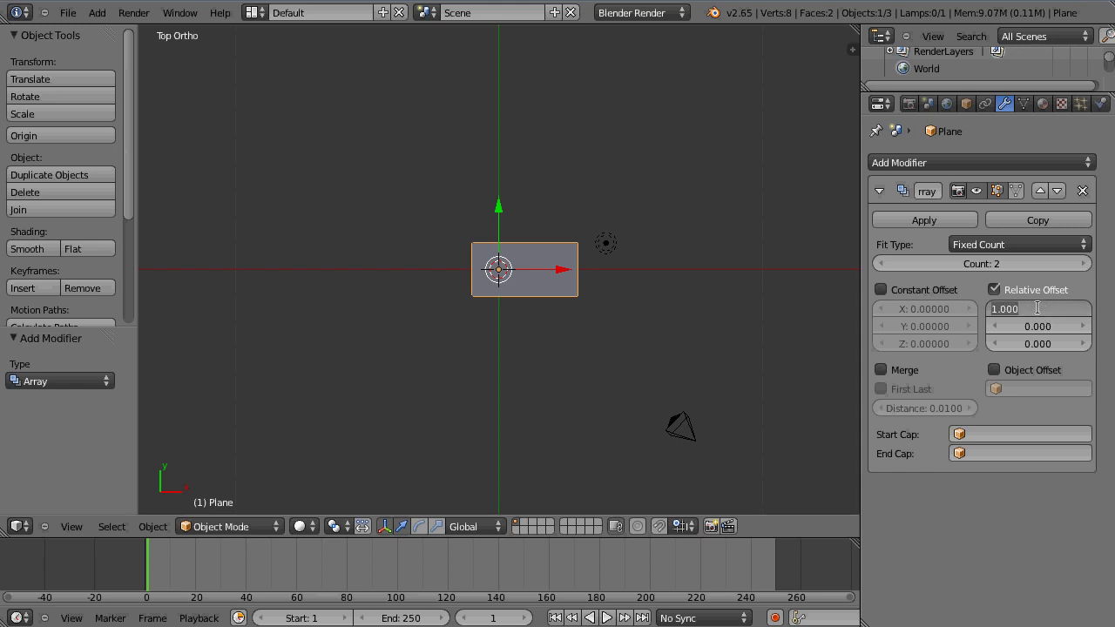
{"action": "type", "text": "0"}
{"action": "key", "text": "Tab"}
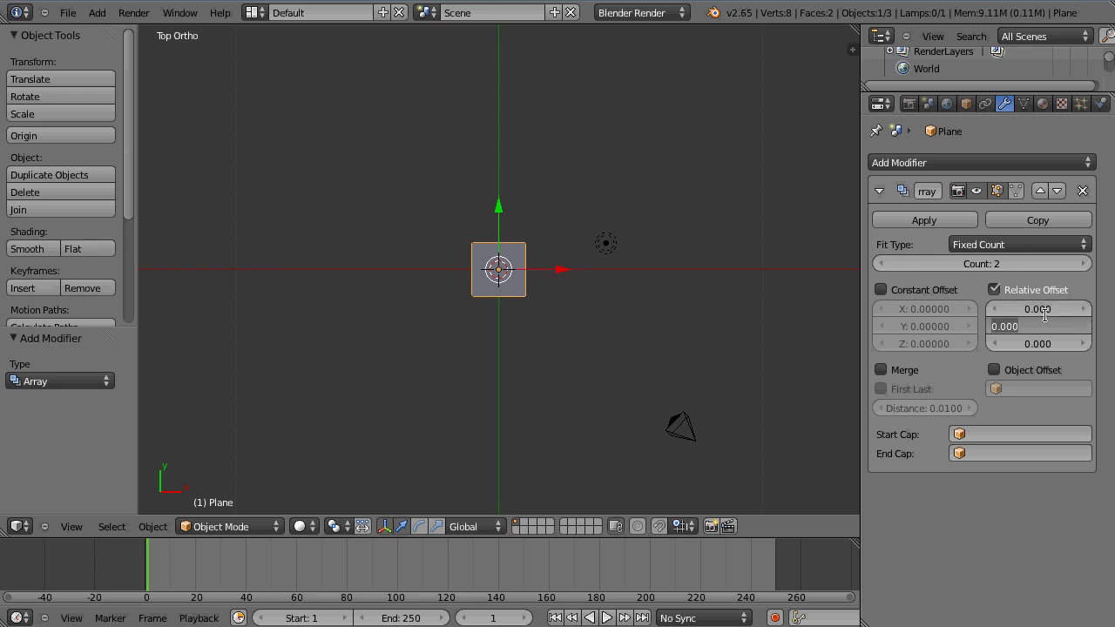
{"action": "type", "text": "1"}
{"action": "key", "text": "Return"}
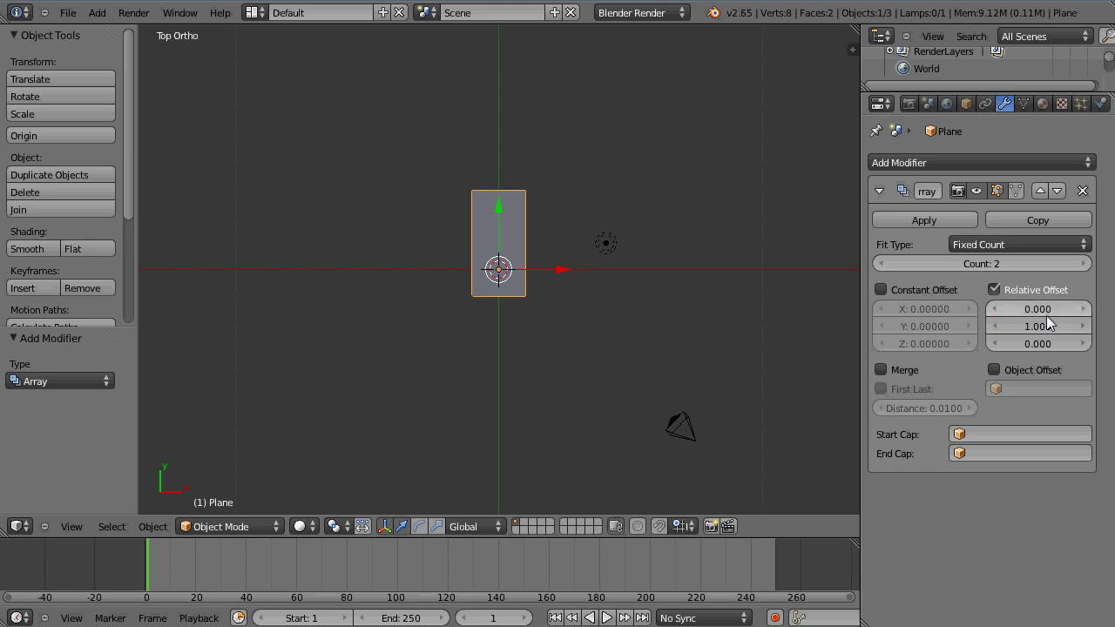
Step: Raise the array count to 5 so the plane repeats as a long strip
{"action": "left_click", "coordinate": [1078, 266]}
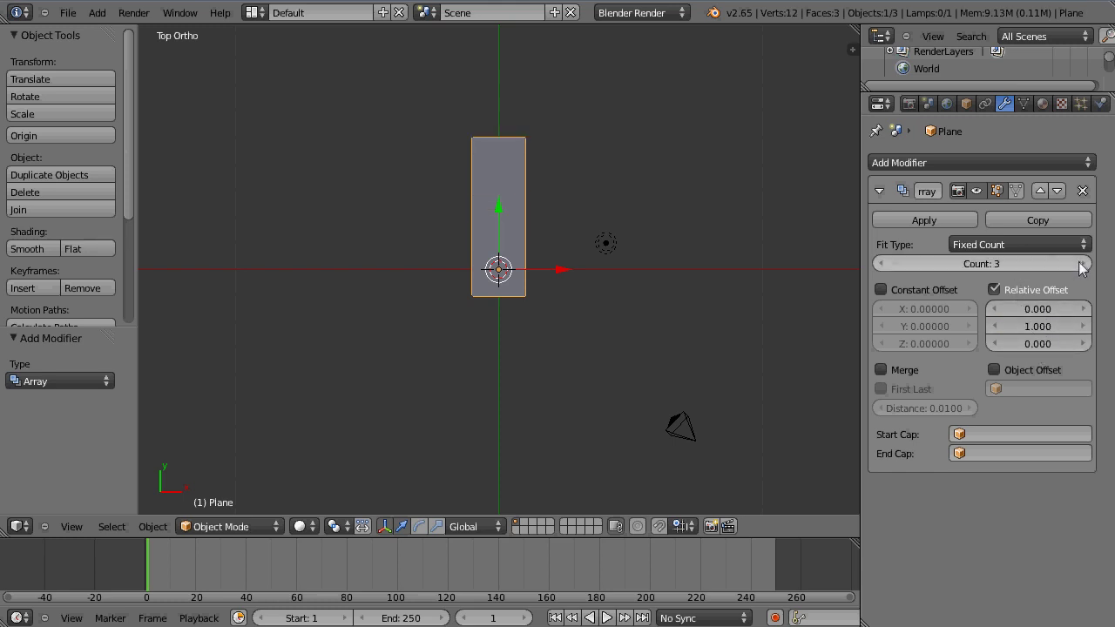
{"action": "left_click", "coordinate": [1080, 264]}
{"action": "left_click", "coordinate": [1081, 265]}
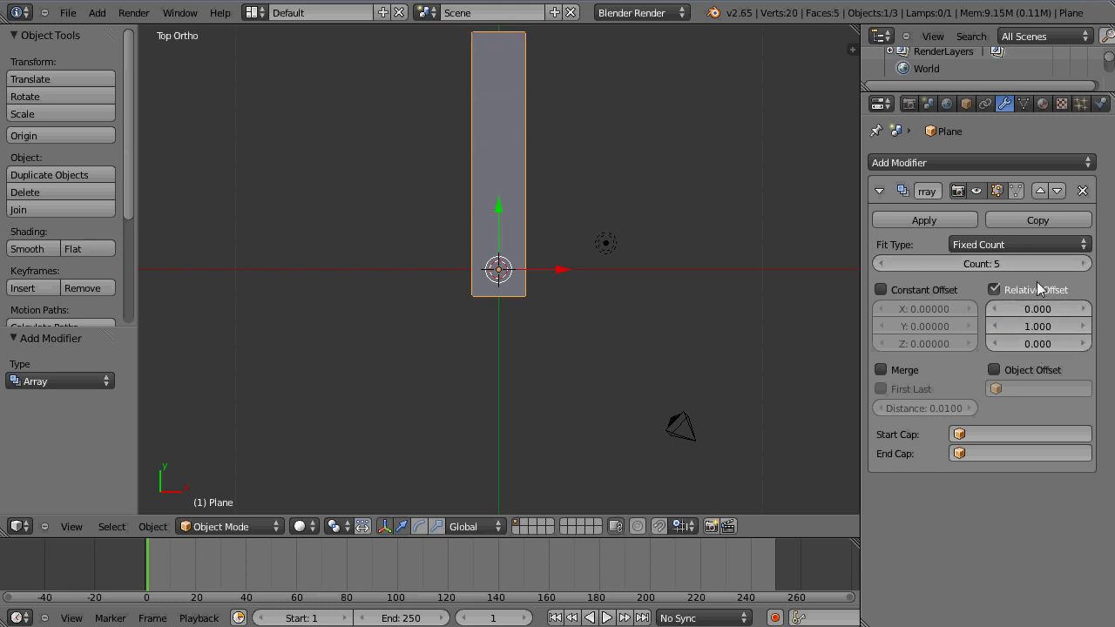
{"action": "middle_click_drag", "start_coordinate": [601, 244], "coordinate": [586, 315], "text": "shift"}
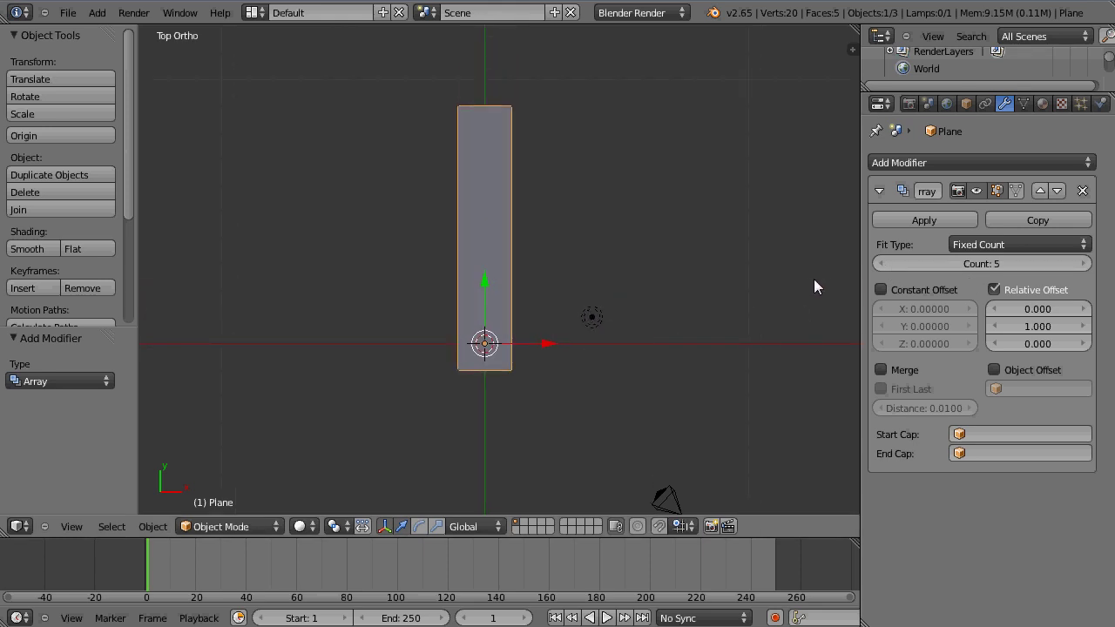
Step: Collapse the Array modifier's settings and add a Curve modifier to the plane
{"action": "left_click", "coordinate": [880, 190]}
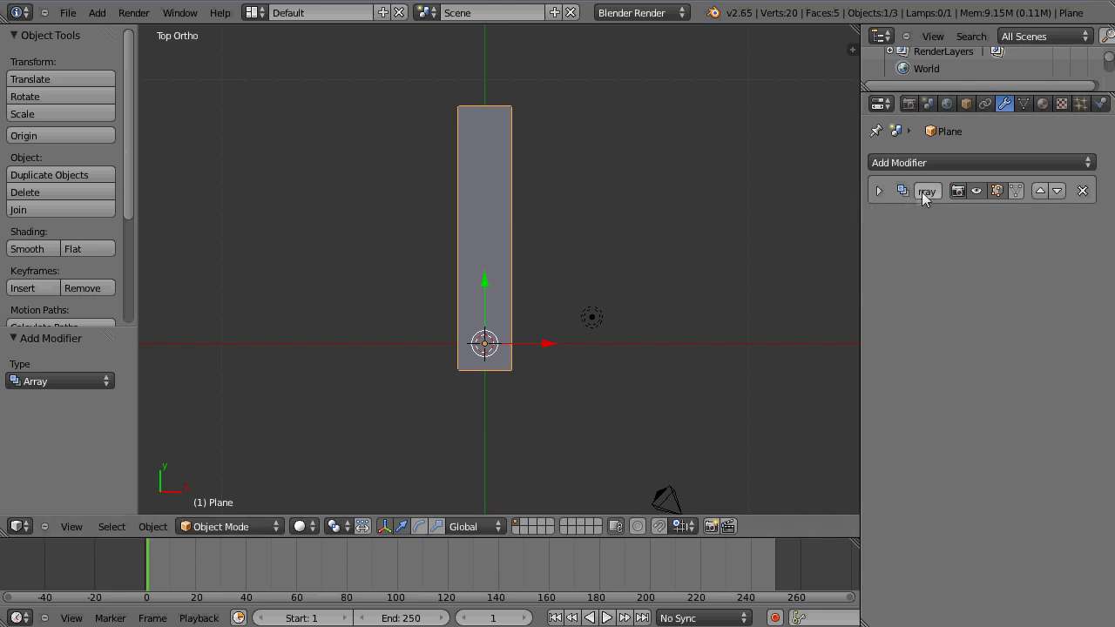
{"action": "left_click", "coordinate": [959, 163]}
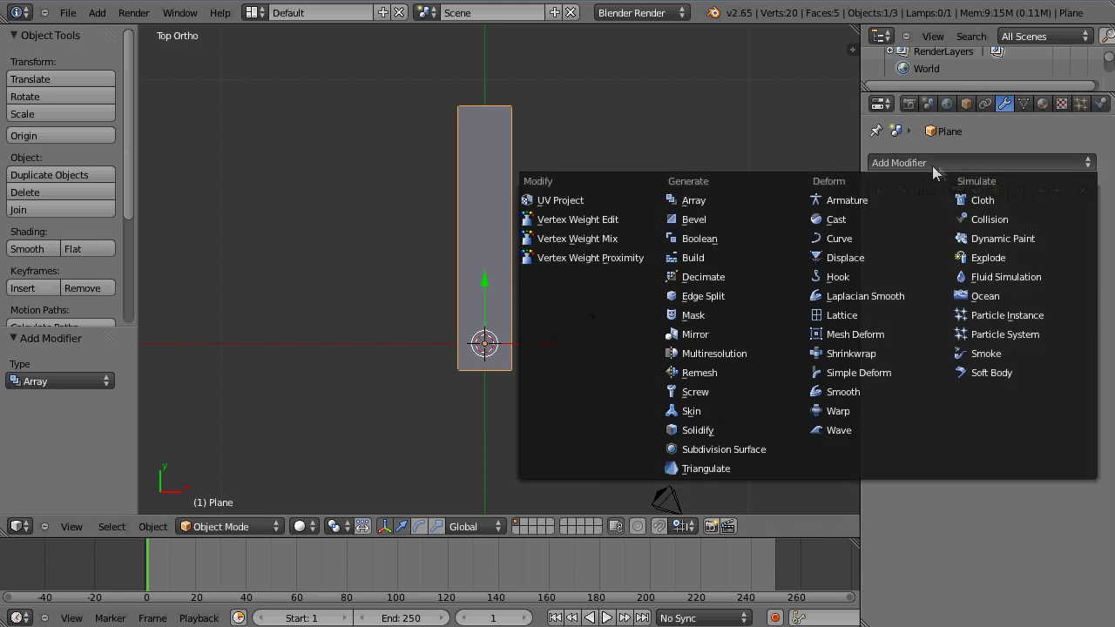
{"action": "left_click", "coordinate": [838, 239]}
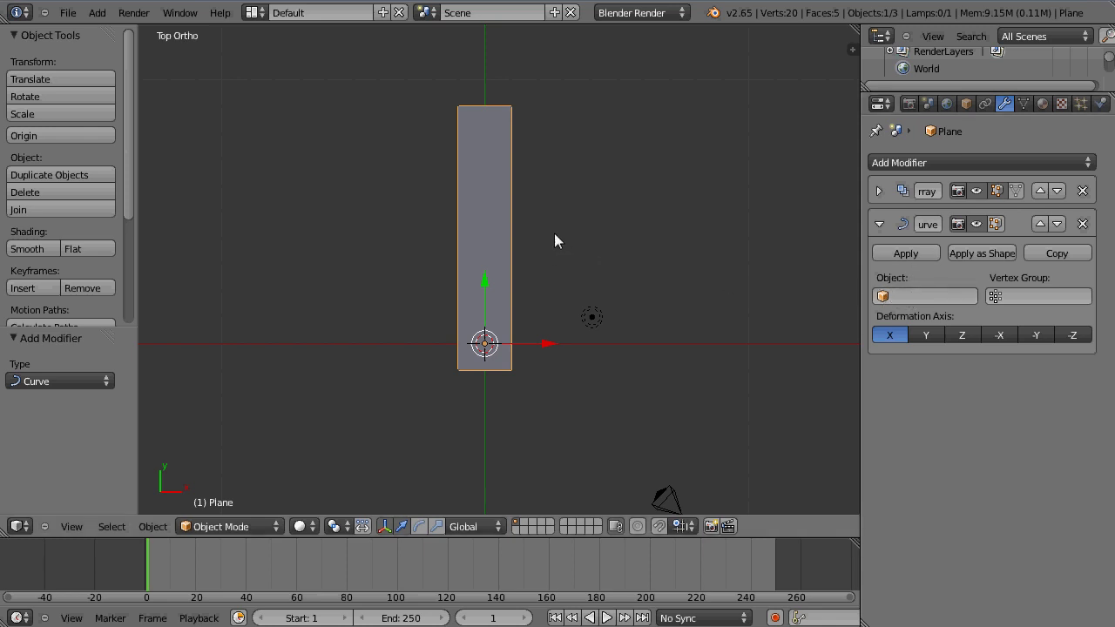
Step: Add a path curve at the scene centre and rotate it 90° so it runs along the strip
{"action": "key", "text": "shift+a"}
{"action": "mouse_move", "coordinate": [550, 207]}
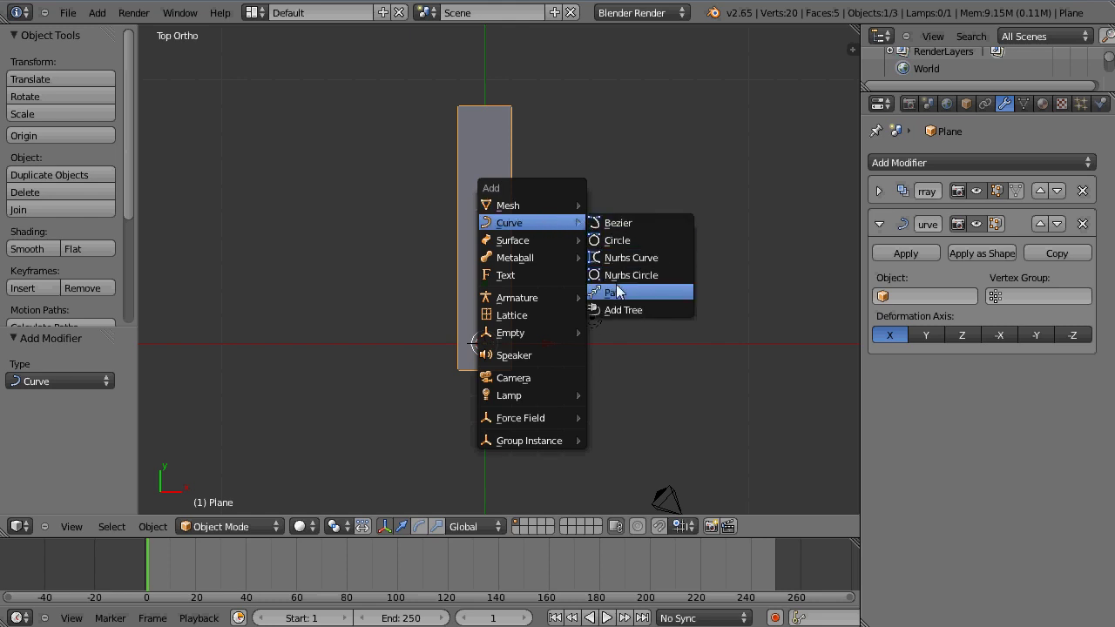
{"action": "left_click", "coordinate": [614, 293]}
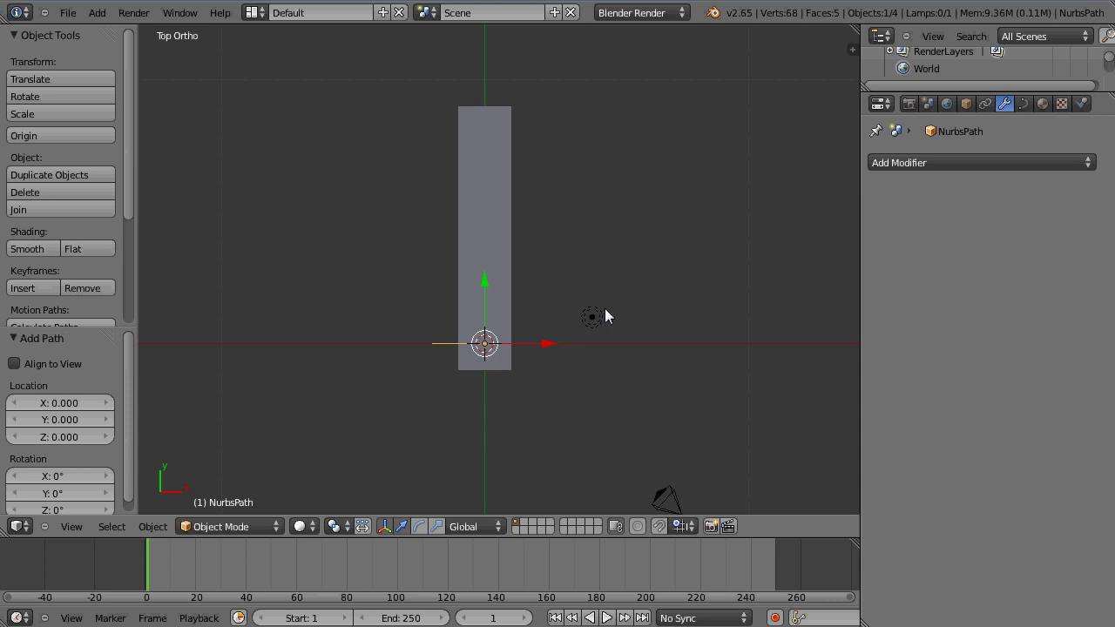
{"action": "type", "text": "r90"}
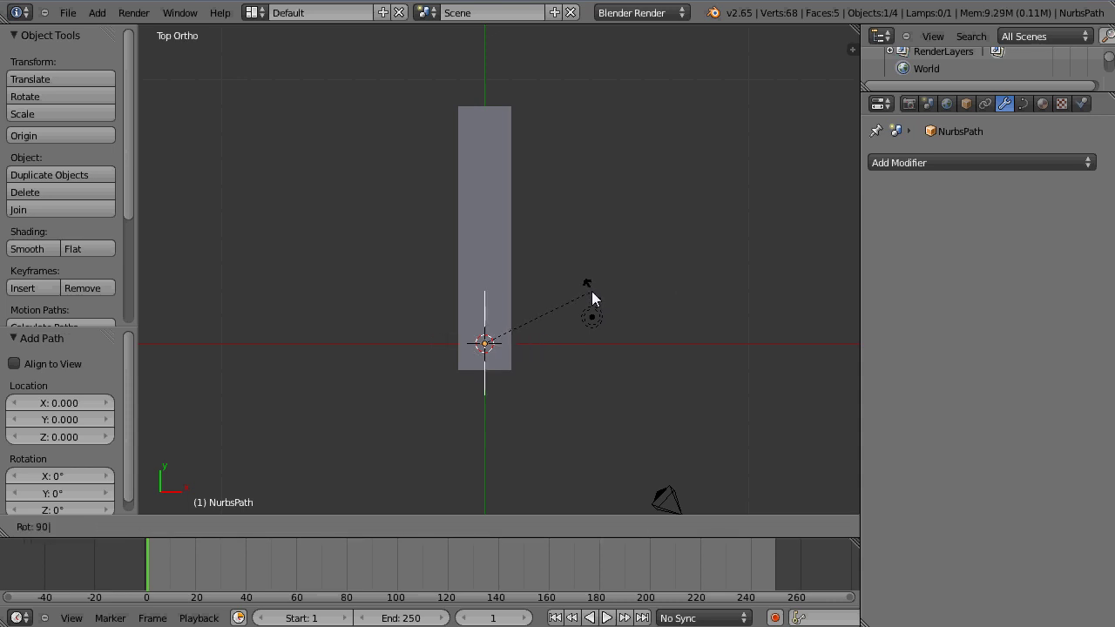
{"action": "key", "text": "Return"}
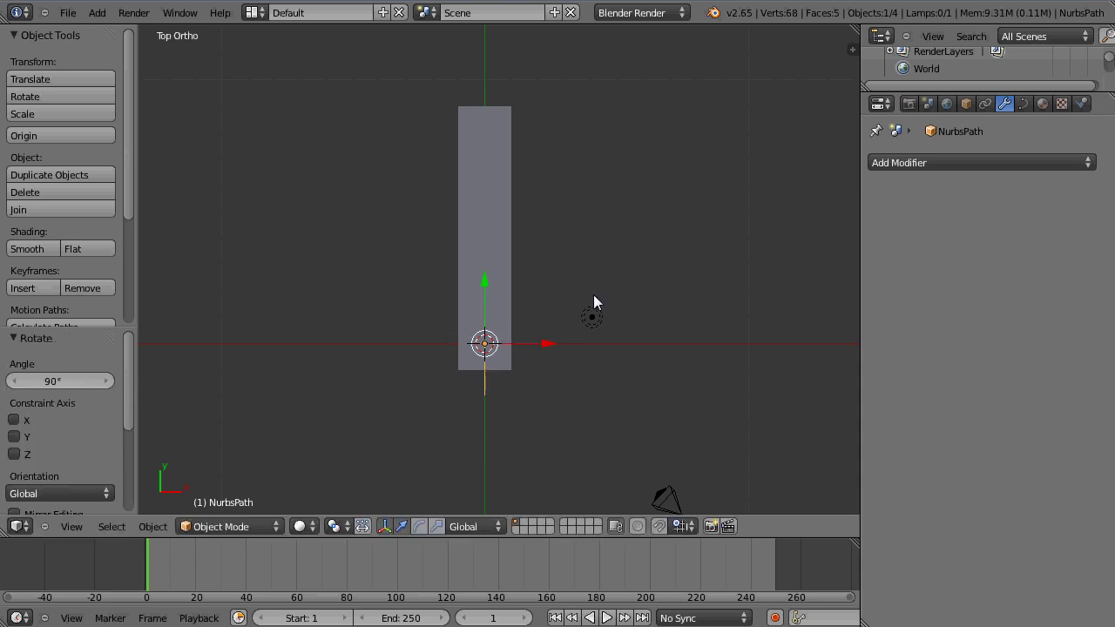
Step: Move the path about 0.99 units along Y and scale it up by about 2.67
{"action": "key", "text": "g"}
{"action": "key", "text": "y"}
{"action": "left_click", "coordinate": [483, 279]}
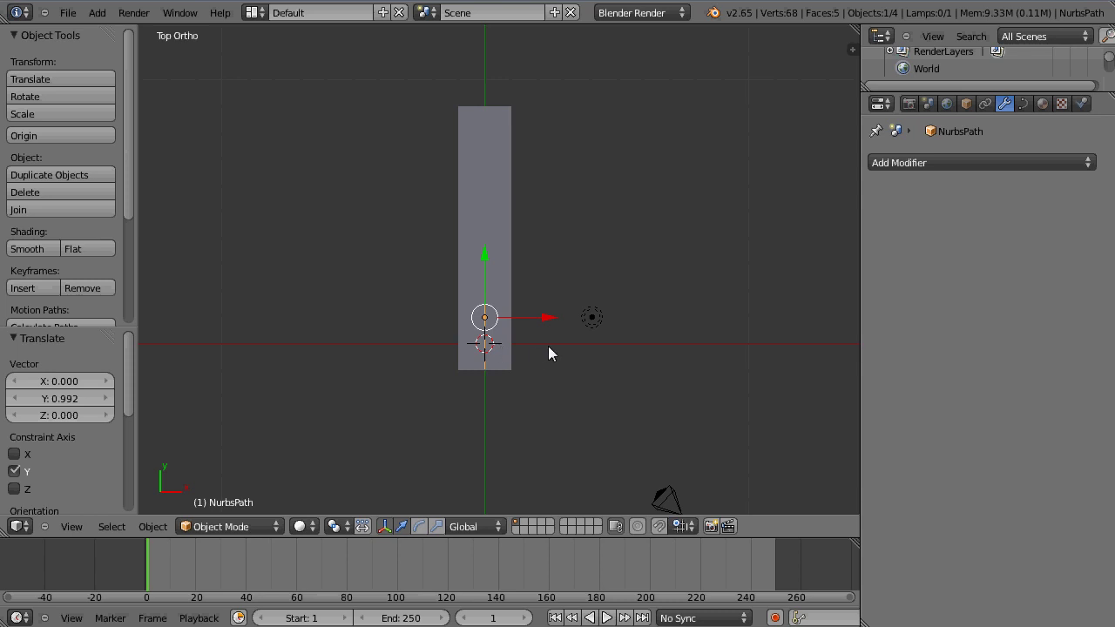
{"action": "key", "text": "s"}
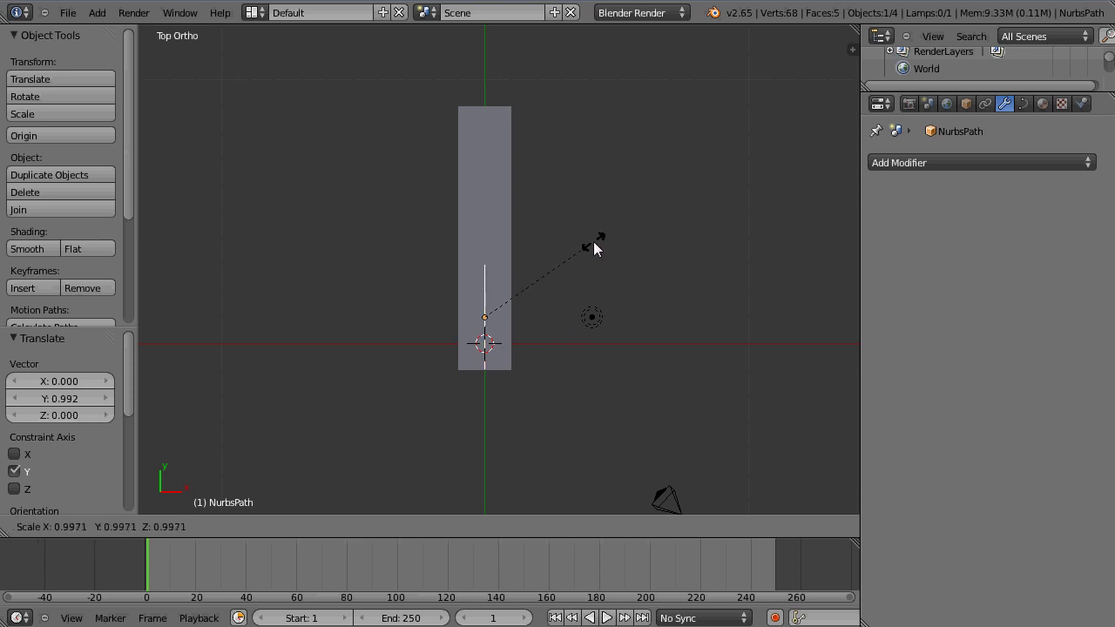
{"action": "left_click", "coordinate": [709, 141]}
Step: Shift the path about 1.49 units further along Y and scale it by about 0.93 to match the strip's length
{"action": "key", "text": "g"}
{"action": "key", "text": "y"}
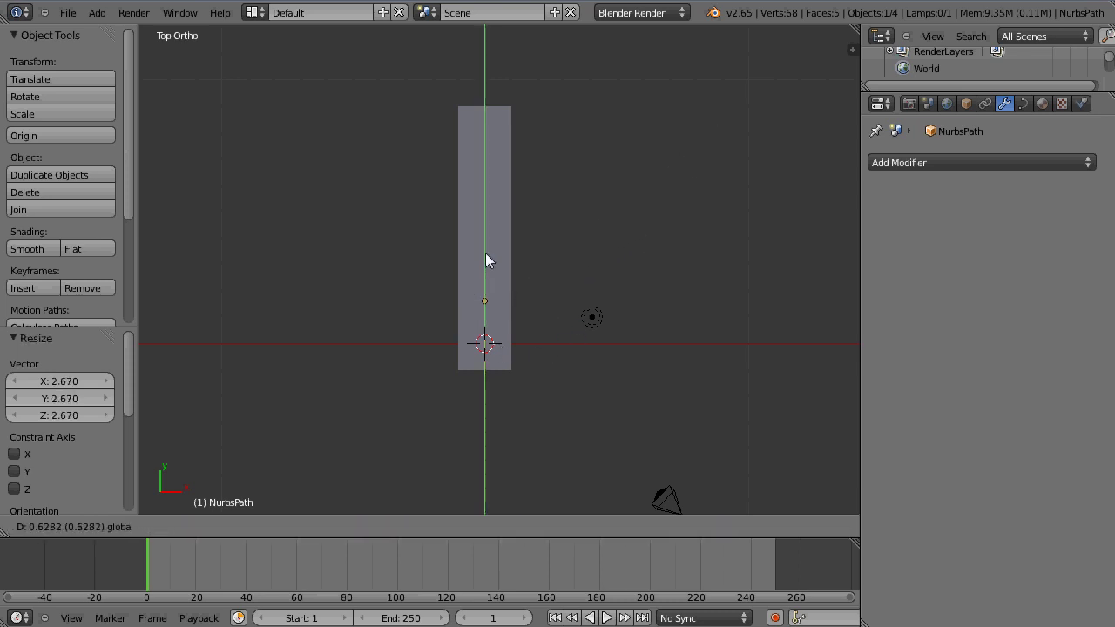
{"action": "left_click", "coordinate": [486, 235]}
{"action": "key", "text": "g"}
{"action": "left_click", "coordinate": [497, 190]}
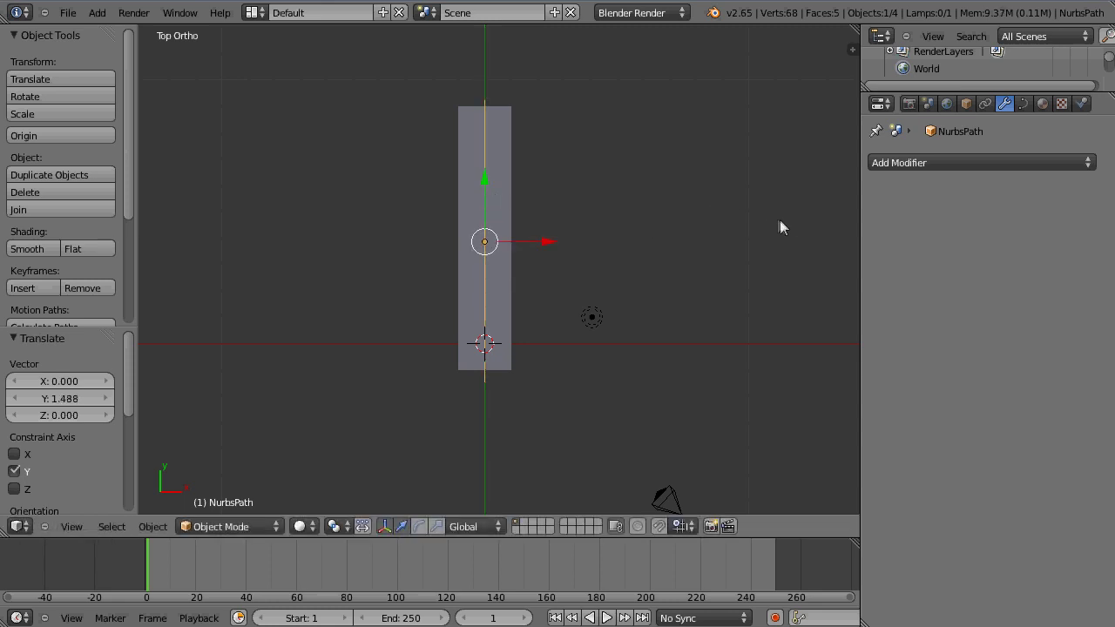
{"action": "key", "text": "s"}
{"action": "left_click", "coordinate": [784, 242]}
Step: Select the plane strip and assign NurbsPath as the object of its Curve modifier
{"action": "right_click", "coordinate": [501, 209]}
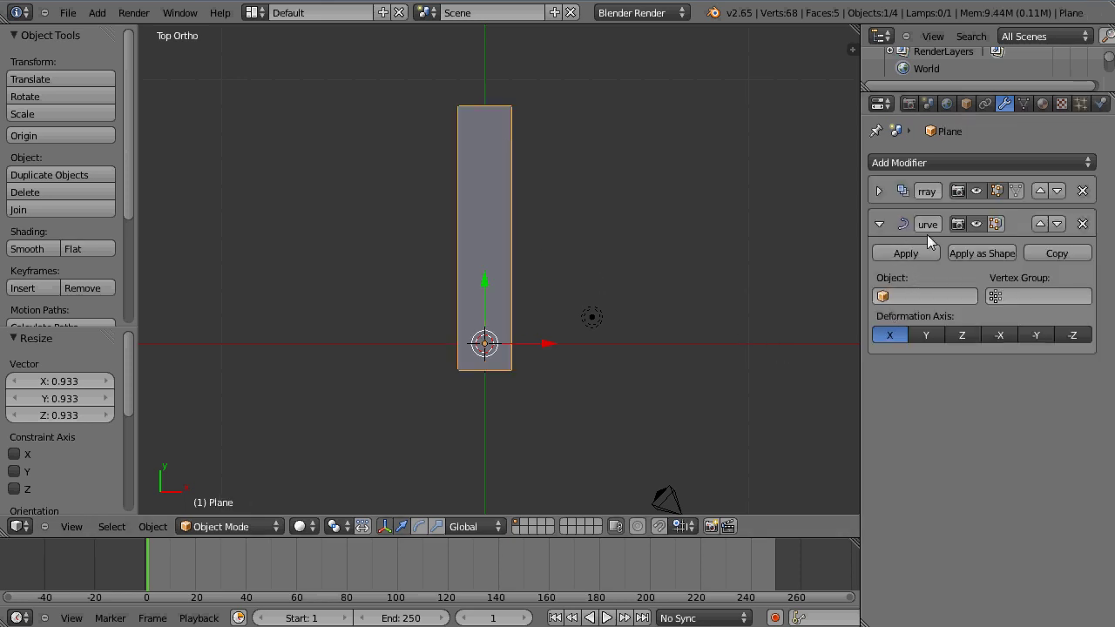
{"action": "left_click", "coordinate": [899, 297]}
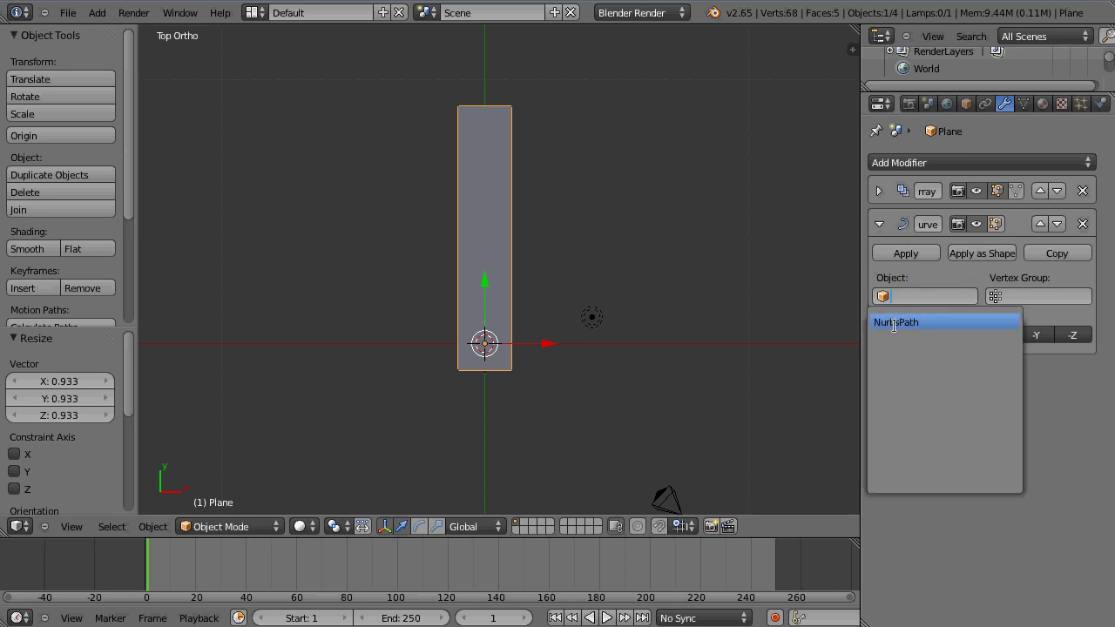
{"action": "left_click", "coordinate": [895, 323]}
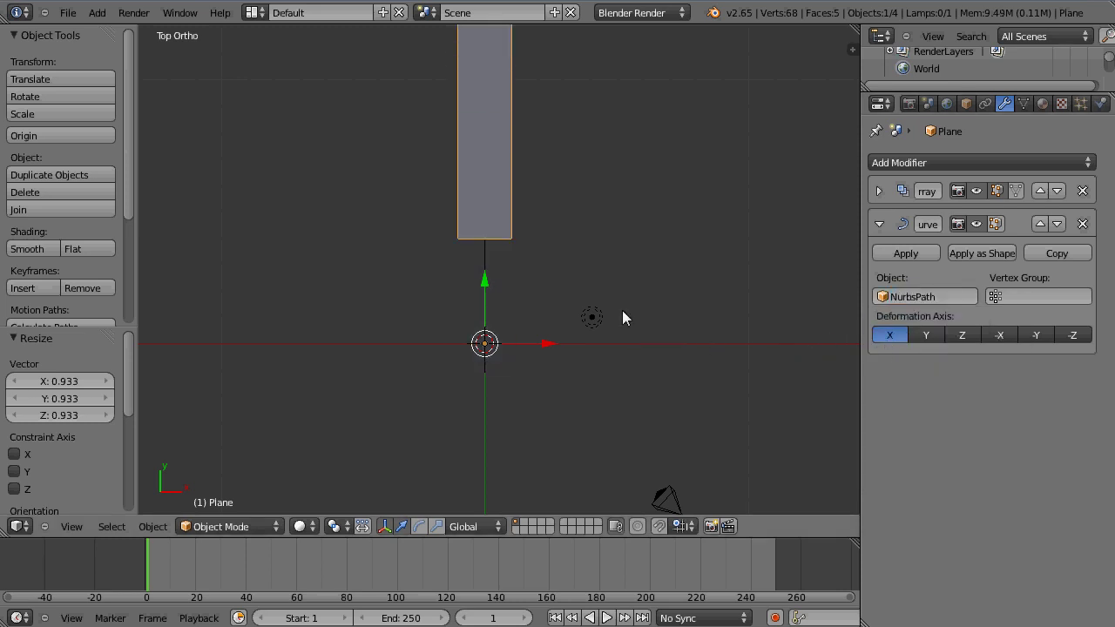
Step: Clear the plane's origin and move the plane about -4.07 units along Y, back over the path
{"action": "key", "text": "alt+o"}
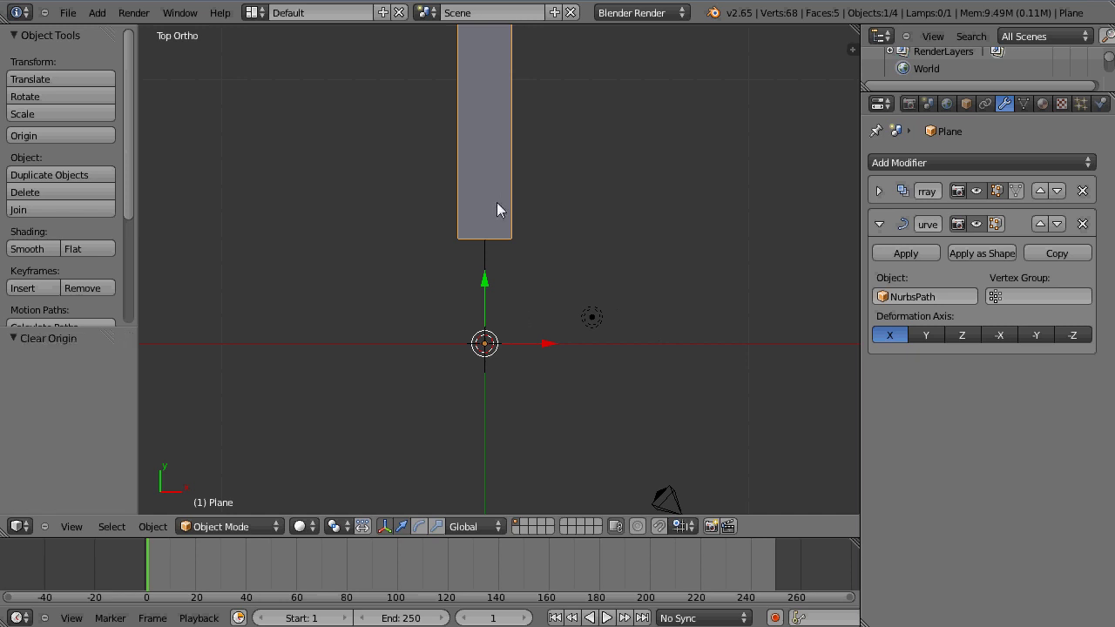
{"action": "left_click", "coordinate": [496, 204]}
{"action": "key", "text": "g"}
{"action": "key", "text": "y"}
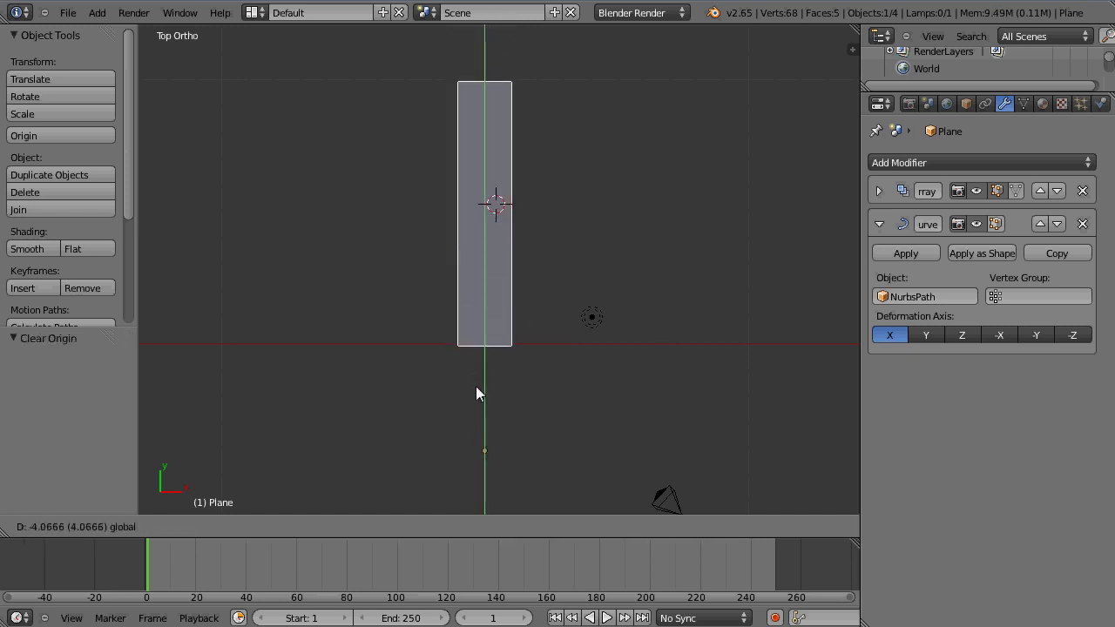
{"action": "left_click", "coordinate": [476, 388]}
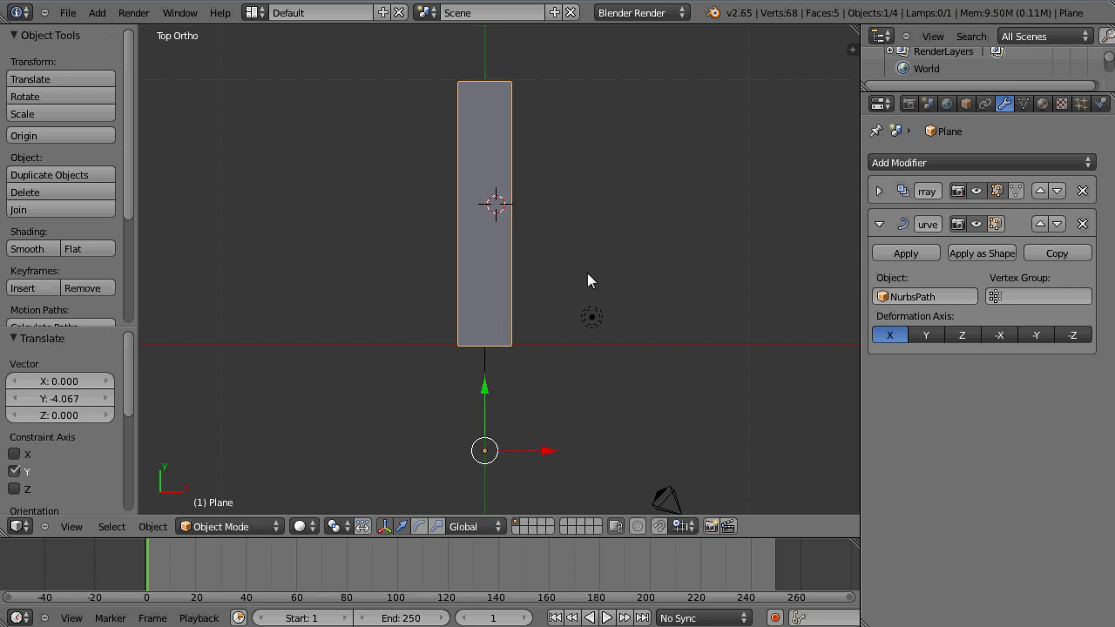
Step: In the path's edit mode, shift the far end point about 2.28 and back about -4.36 units along X to bend the strip
{"action": "right_click", "coordinate": [484, 371]}
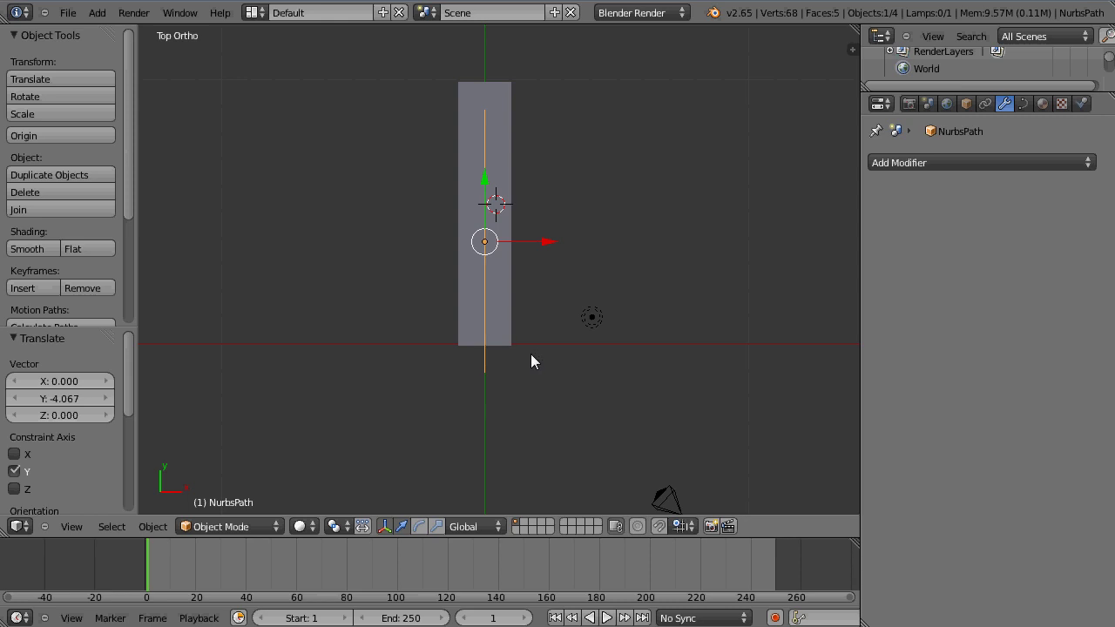
{"action": "key", "text": "Tab"}
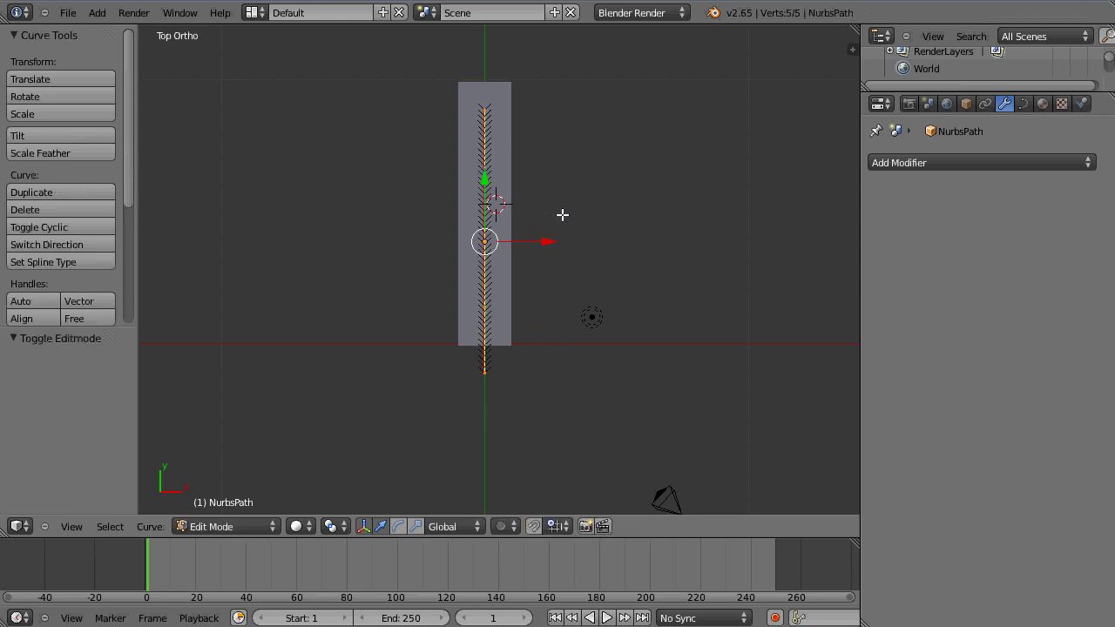
{"action": "left_click", "coordinate": [546, 243]}
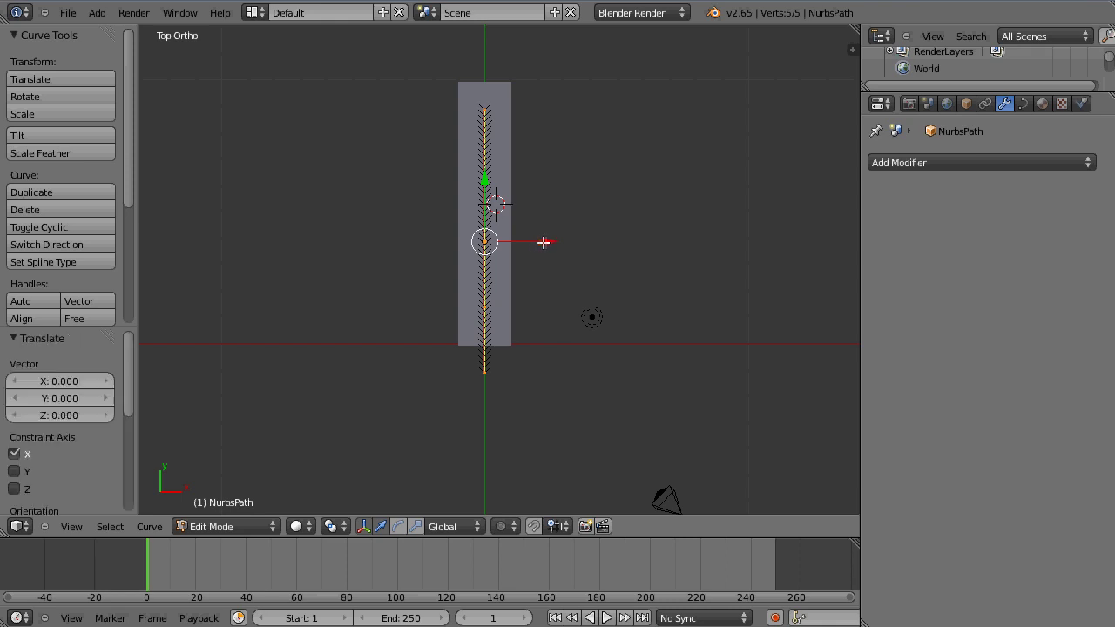
{"action": "right_click", "coordinate": [485, 110]}
{"action": "left_click_drag", "start_coordinate": [529, 110], "coordinate": [591, 148]}
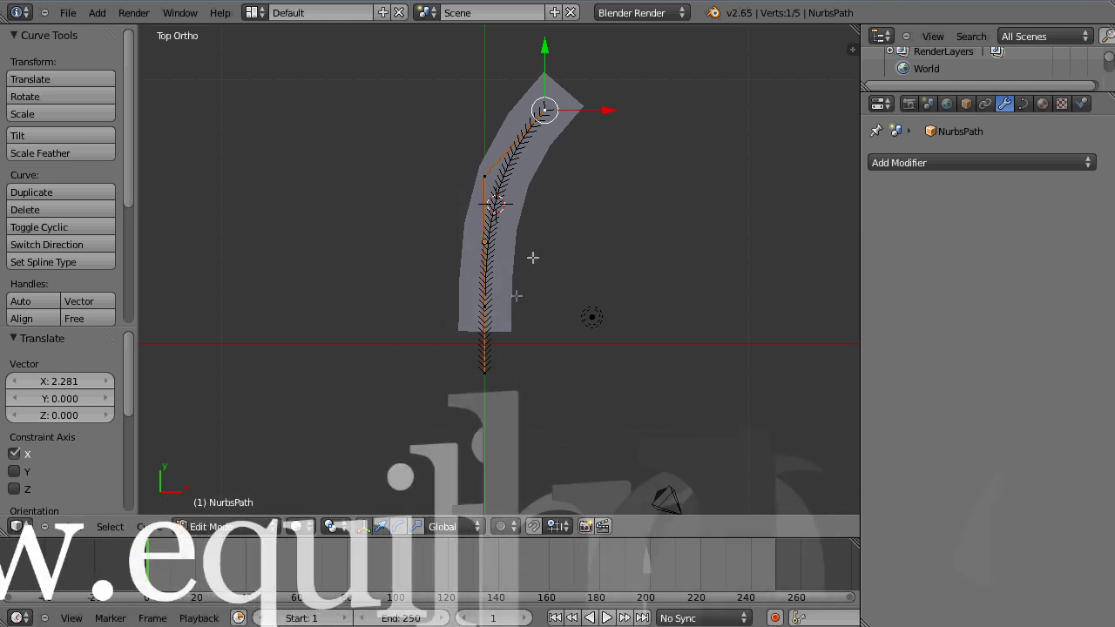
{"action": "left_click_drag", "start_coordinate": [609, 112], "coordinate": [495, 93]}
Step: Nudge the control point near the path's start along Y, shift the far end point about -0.46 units in X, and finish curve editing
{"action": "right_click", "coordinate": [485, 306]}
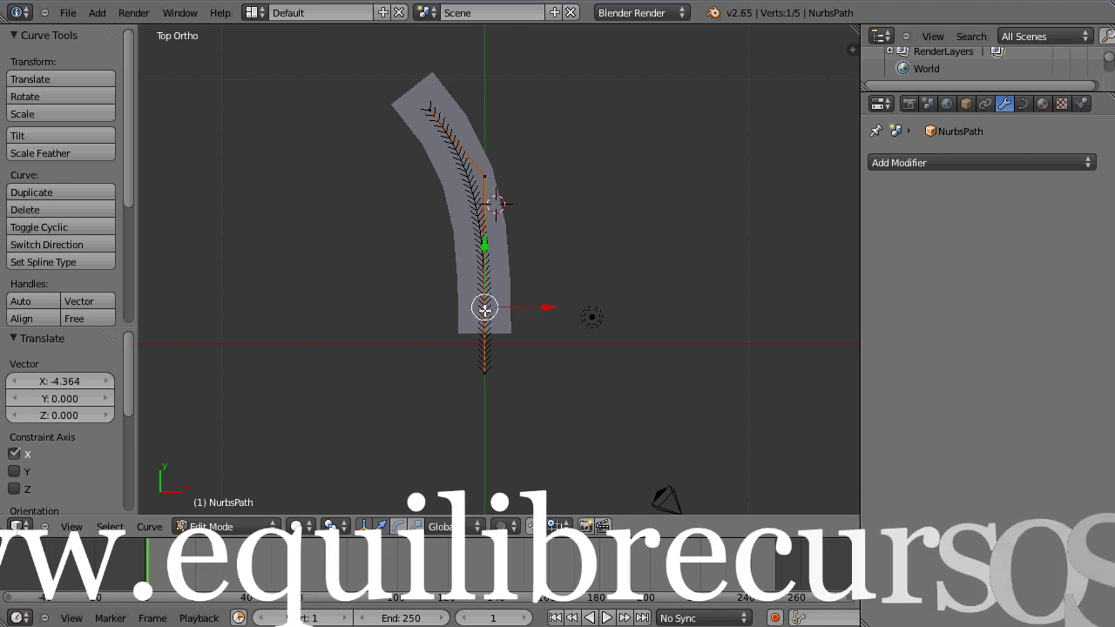
{"action": "left_click_drag", "start_coordinate": [485, 286], "coordinate": [526, 321]}
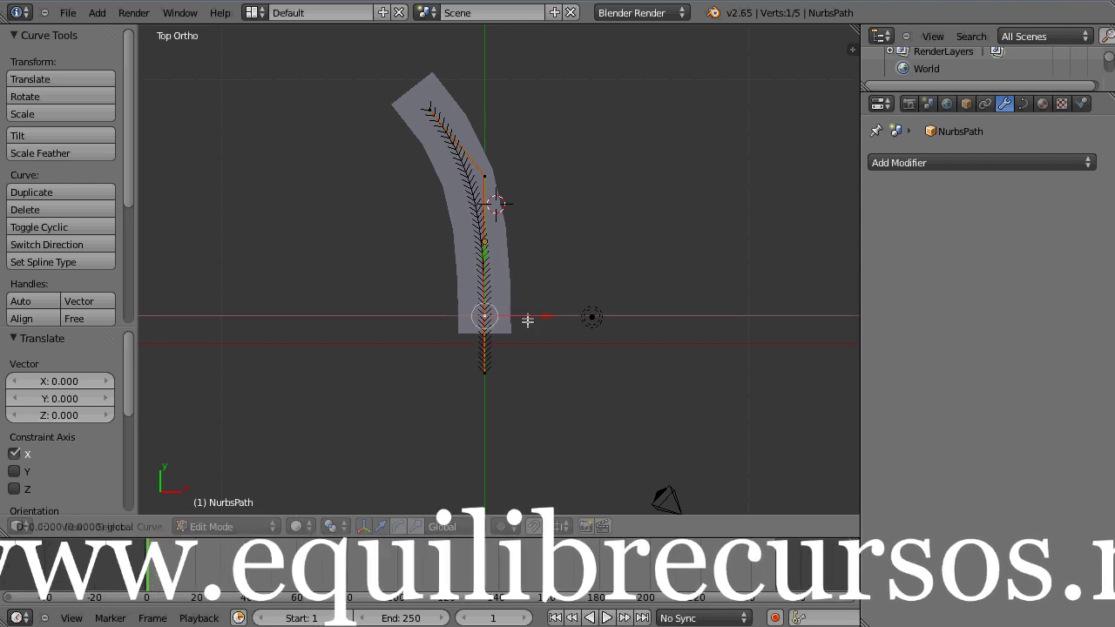
{"action": "right_click", "coordinate": [429, 110]}
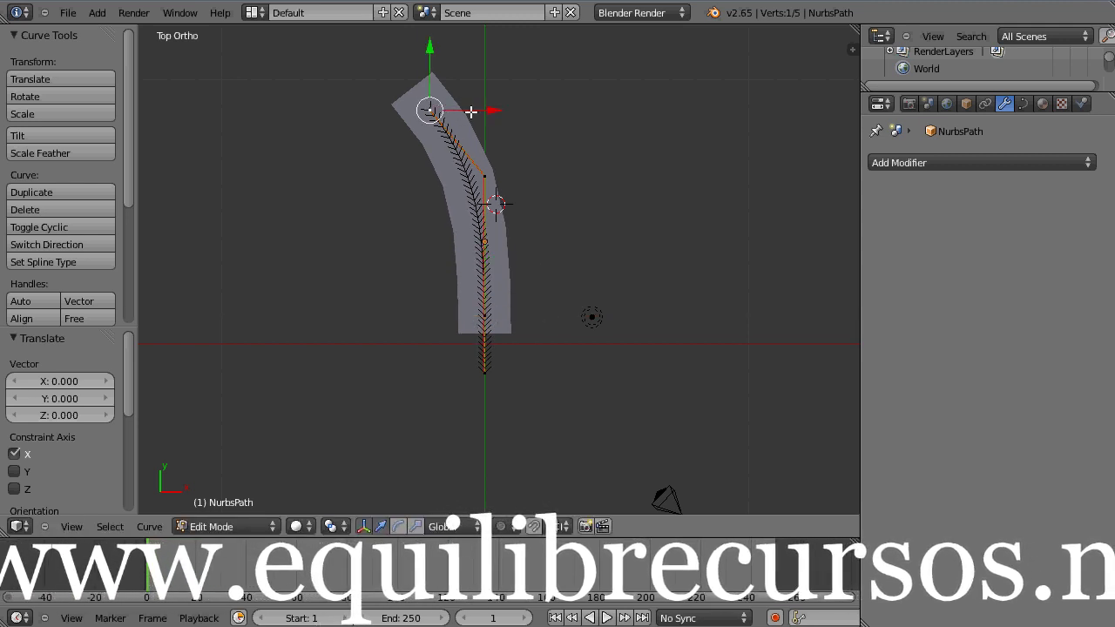
{"action": "left_click_drag", "start_coordinate": [466, 110], "coordinate": [454, 111]}
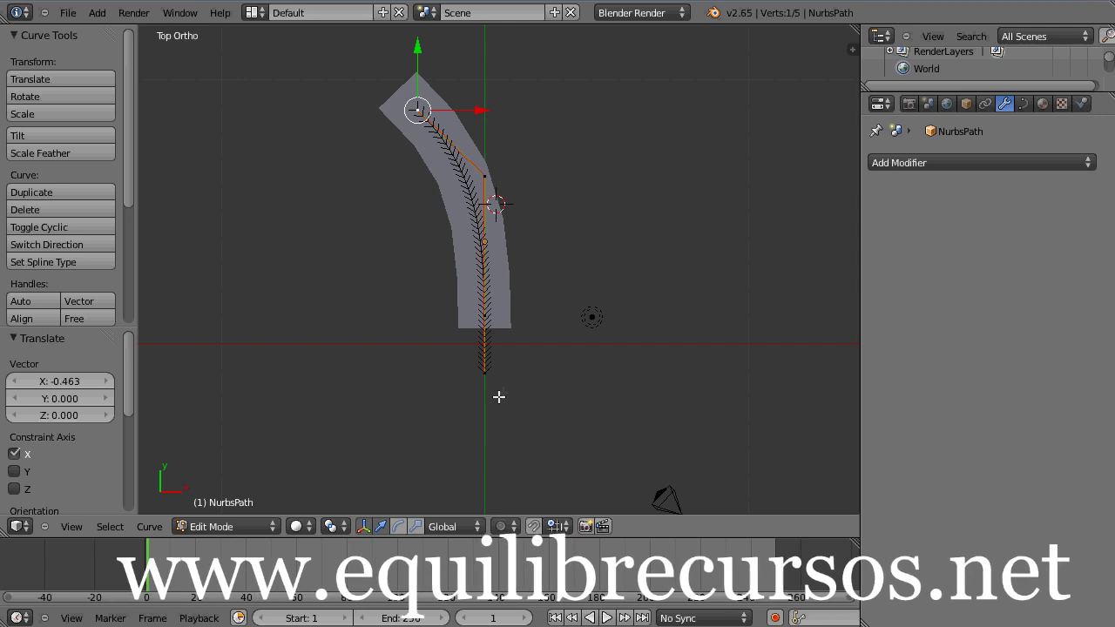
{"action": "key", "text": "Tab"}
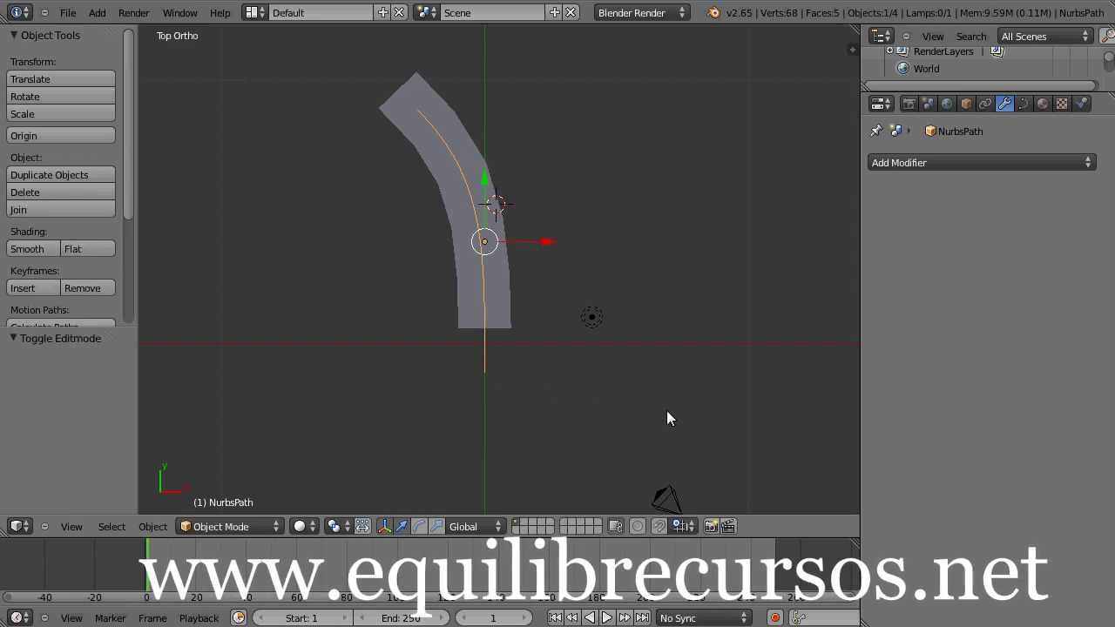
Step: Select the camera, check its view of the strip, and move it about -7.11 units along X in the top view
{"action": "right_click", "coordinate": [665, 501]}
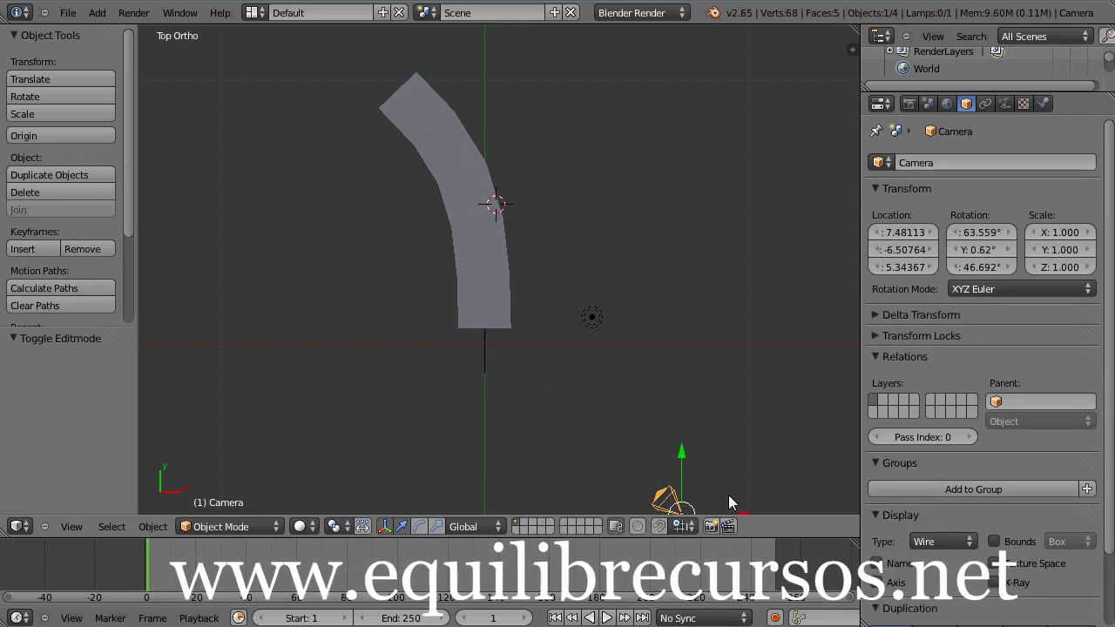
{"action": "key", "text": "KP_0"}
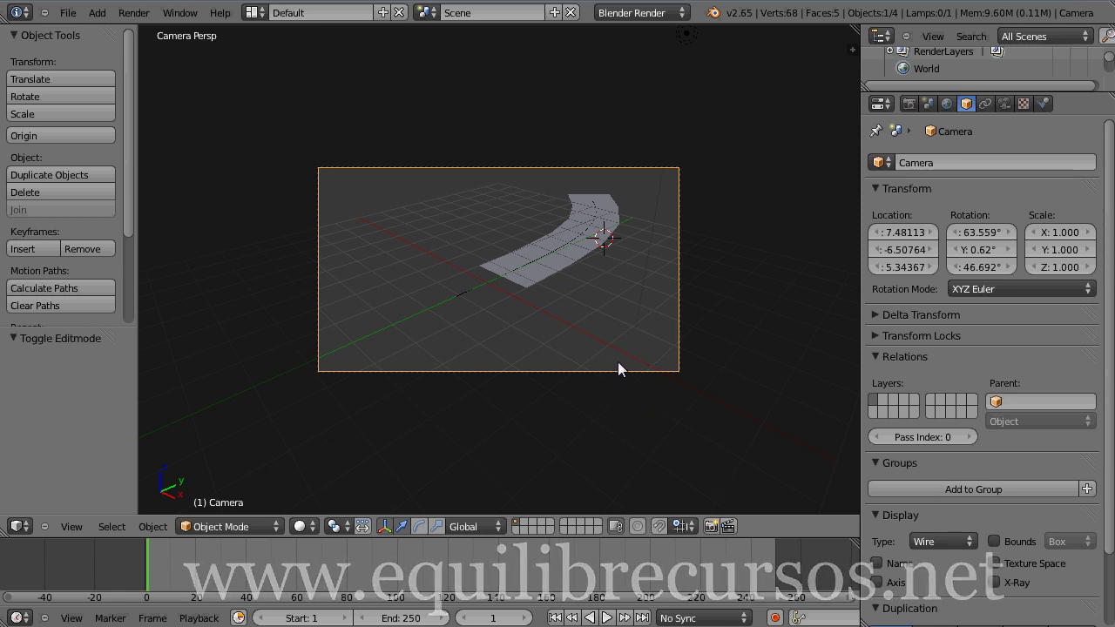
{"action": "key", "text": "KP_7"}
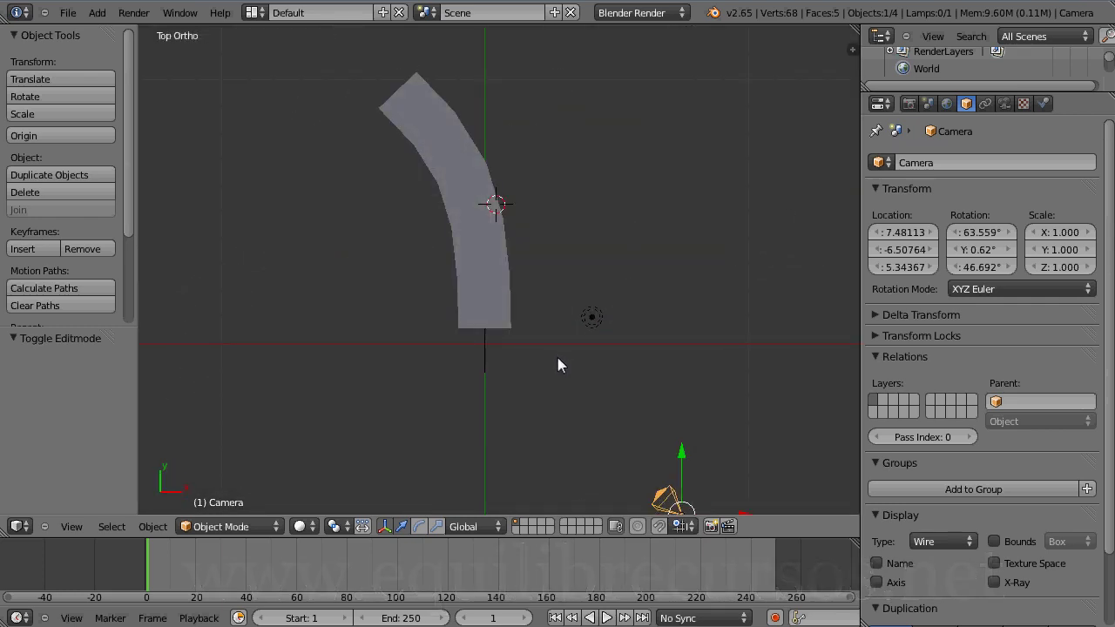
{"action": "middle_click_drag", "start_coordinate": [558, 362], "coordinate": [523, 318], "text": "shift"}
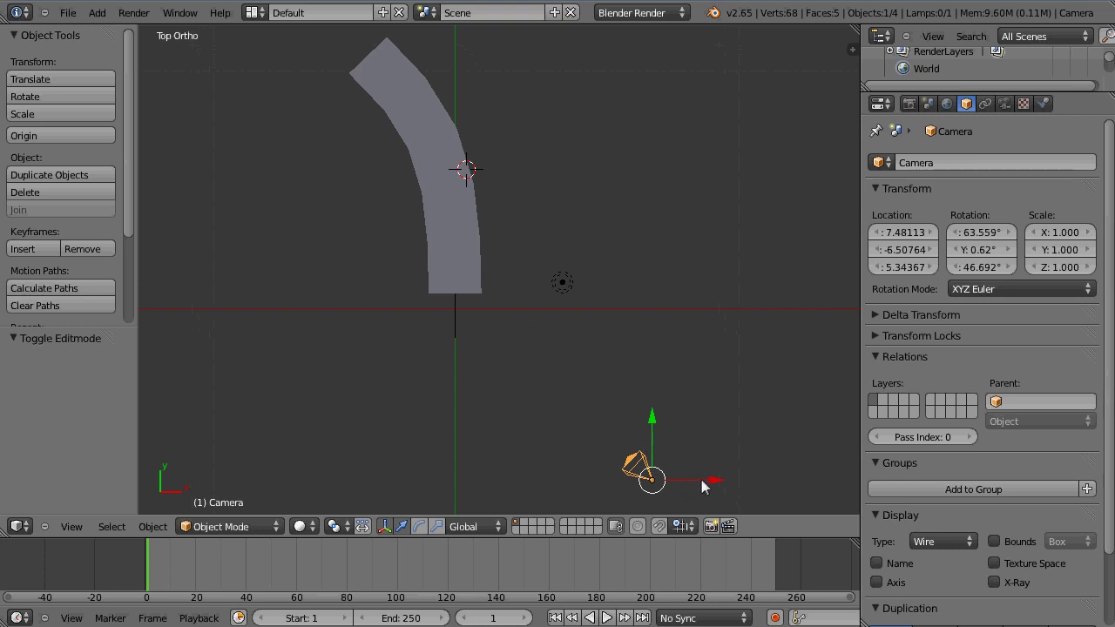
{"action": "left_click_drag", "start_coordinate": [702, 480], "coordinate": [519, 480]}
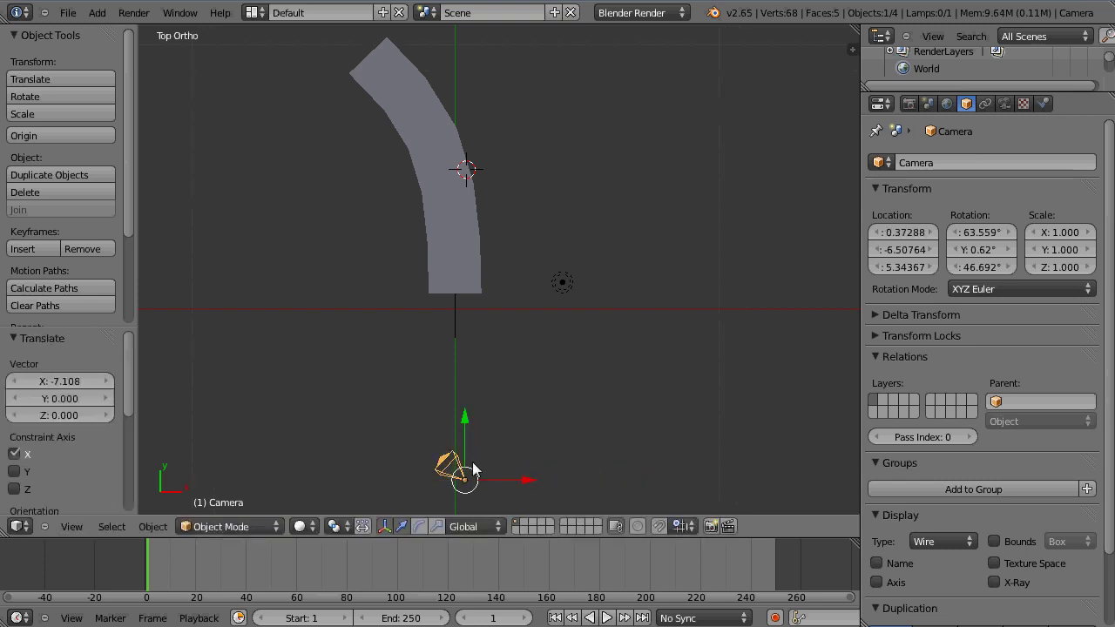
Step: Rotate the camera about -42.3° around Z and move it about 6.38 units along Y to the start of the strip
{"action": "key", "text": "r"}
{"action": "key", "text": "z"}
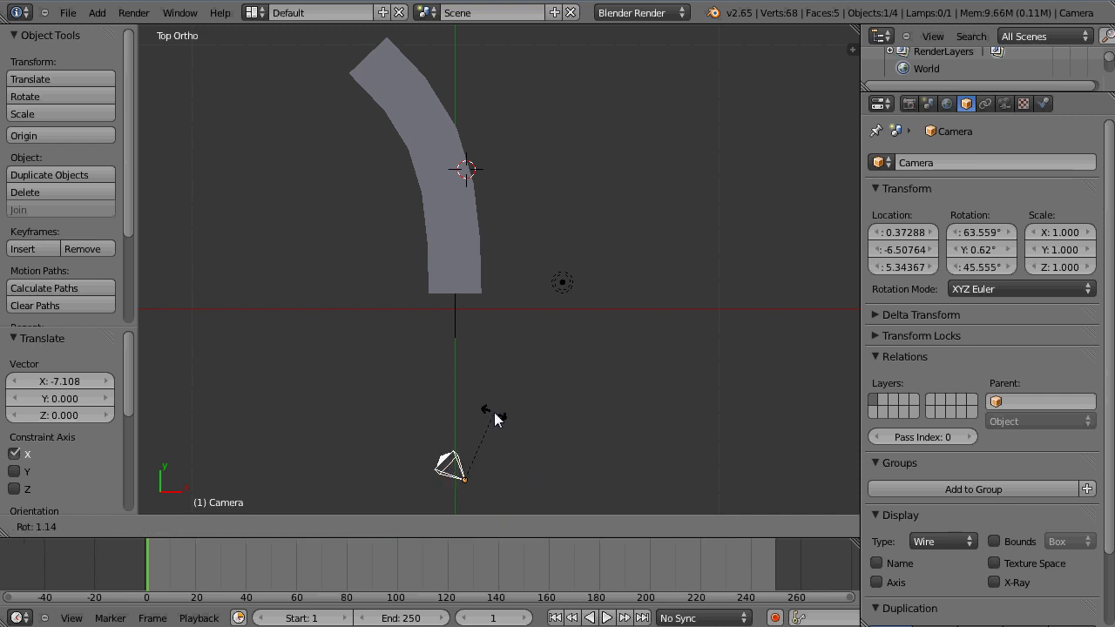
{"action": "left_click", "coordinate": [544, 441]}
{"action": "key", "text": "g"}
{"action": "key", "text": "y"}
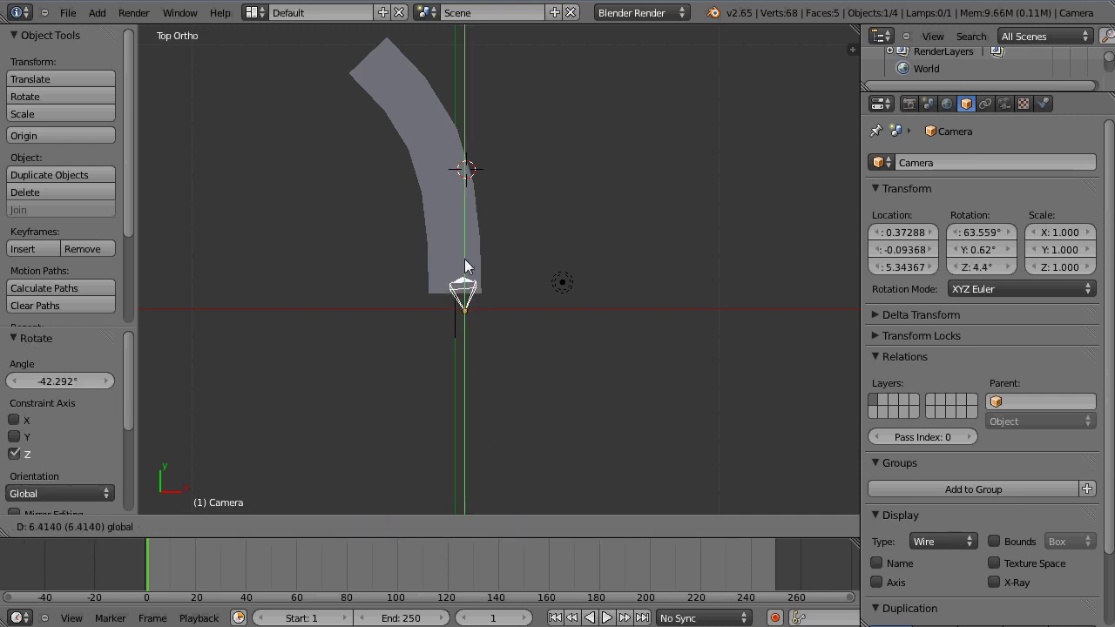
{"action": "left_click", "coordinate": [500, 319]}
Step: In the front view, lower the camera about 3.01 units along Z
{"action": "middle_click_drag", "start_coordinate": [522, 319], "coordinate": [527, 325]}
{"action": "key", "text": "KP_1"}
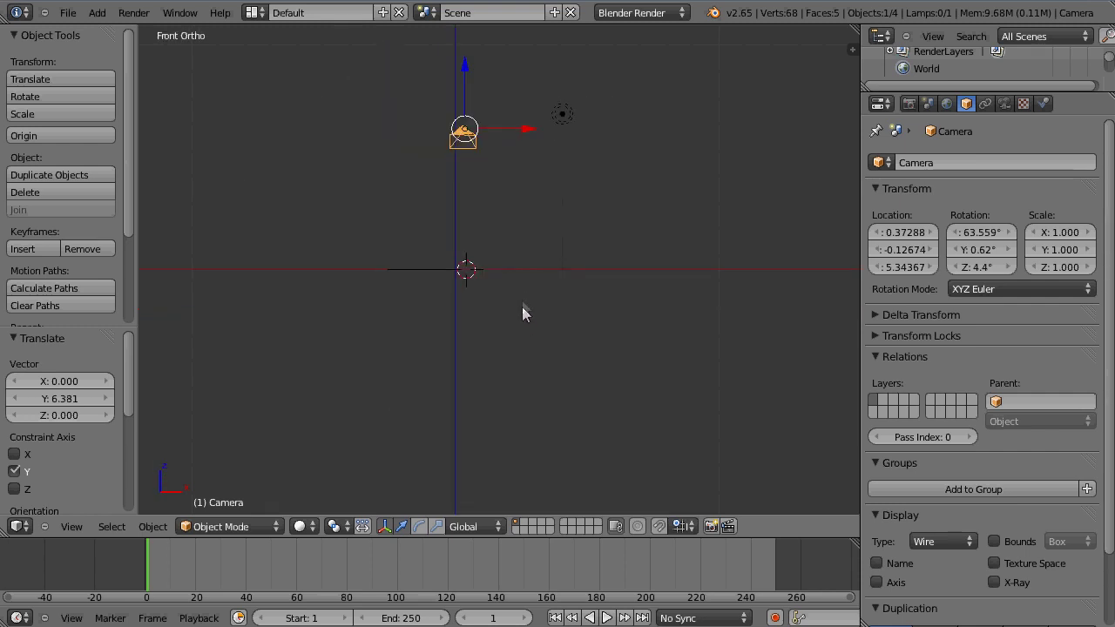
{"action": "key", "text": "g"}
{"action": "key", "text": "z"}
{"action": "left_click", "coordinate": [465, 180]}
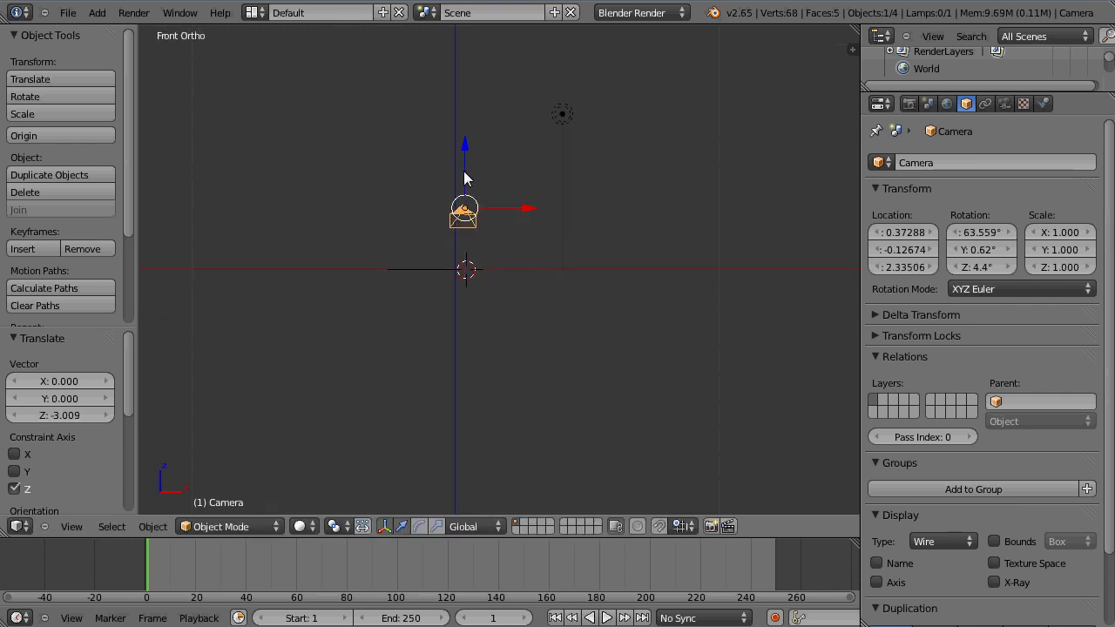
Step: Check the camera's view, move the camera about -0.6 units along Y in the top view, and check the view again
{"action": "key", "text": "KP_0"}
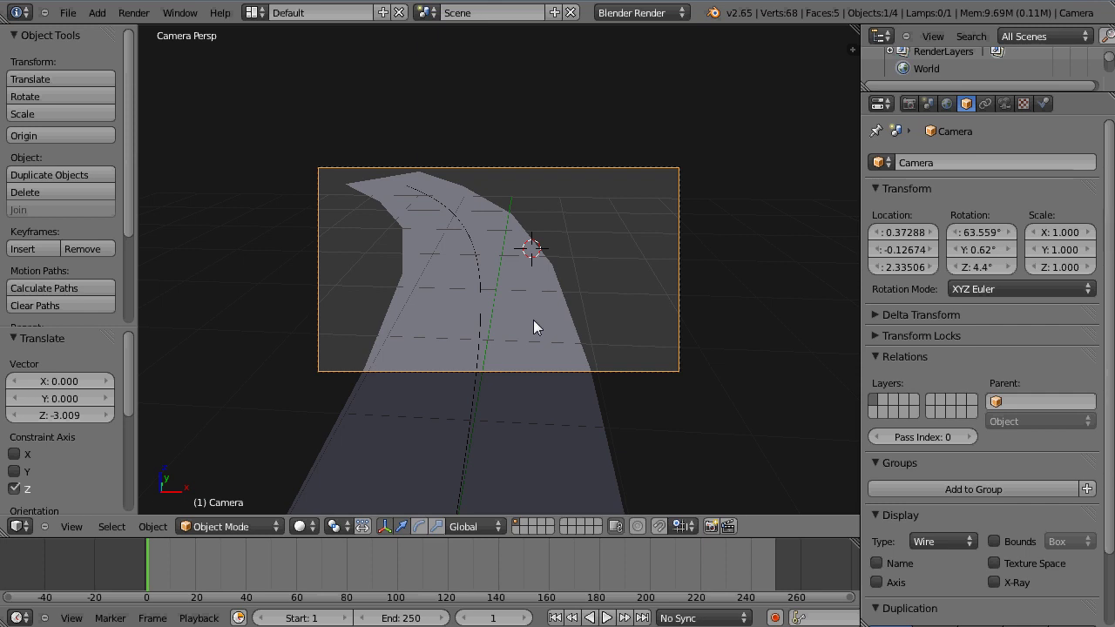
{"action": "key", "text": "KP_1"}
{"action": "key", "text": "KP_7"}
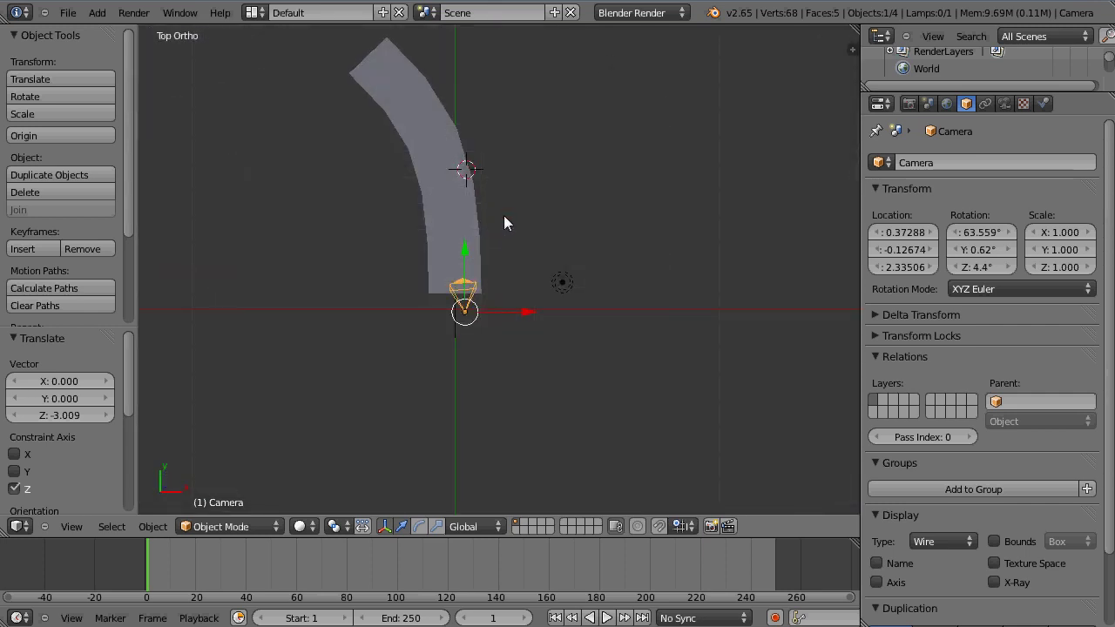
{"action": "left_click_drag", "start_coordinate": [467, 258], "coordinate": [462, 273]}
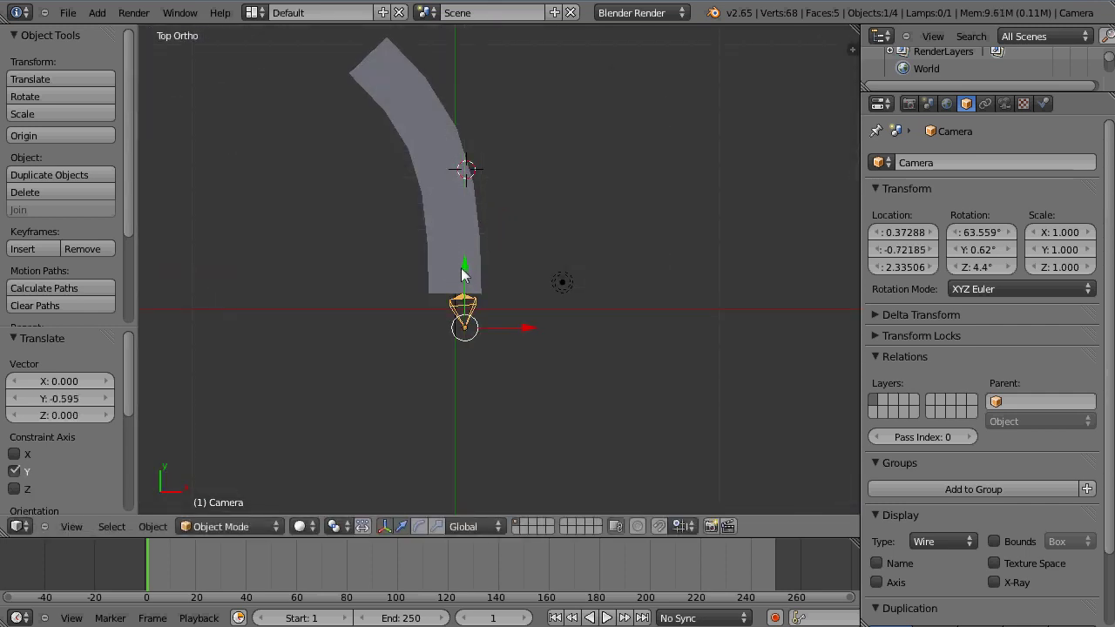
{"action": "key", "text": "KP_0"}
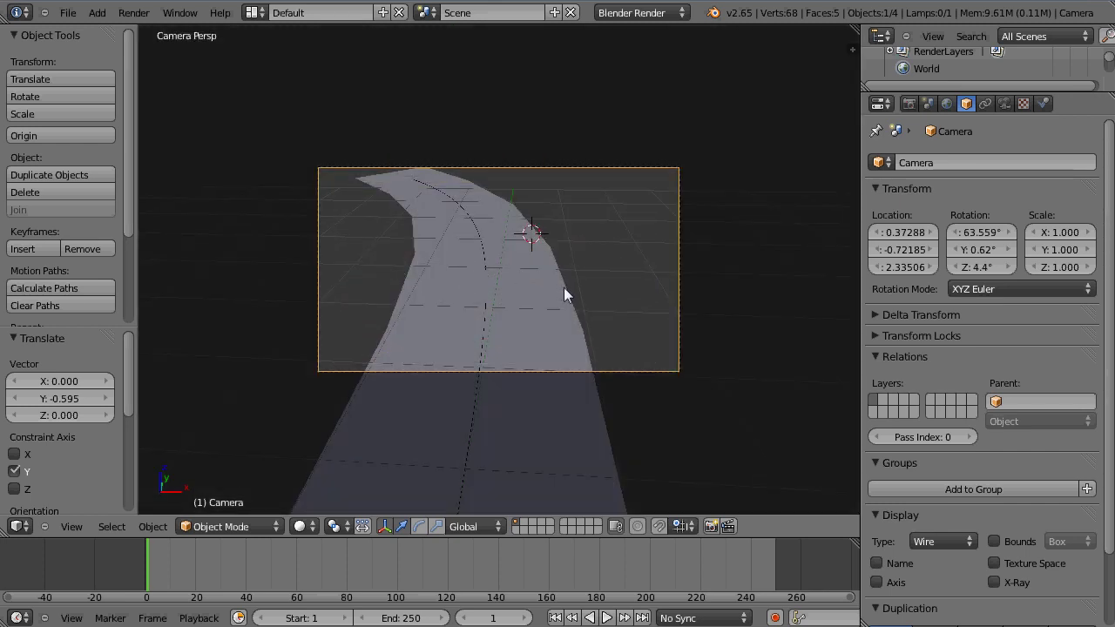
Step: Show only the empty second layer and snap the 3D cursor to the world center
{"action": "right_click", "coordinate": [515, 297]}
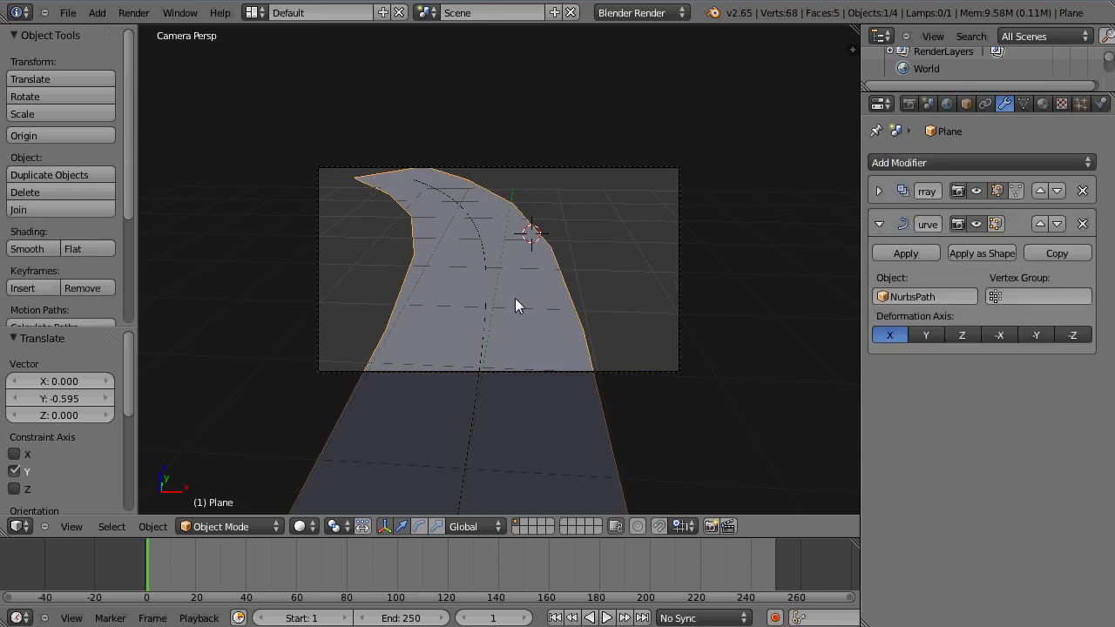
{"action": "key", "text": "KP_1"}
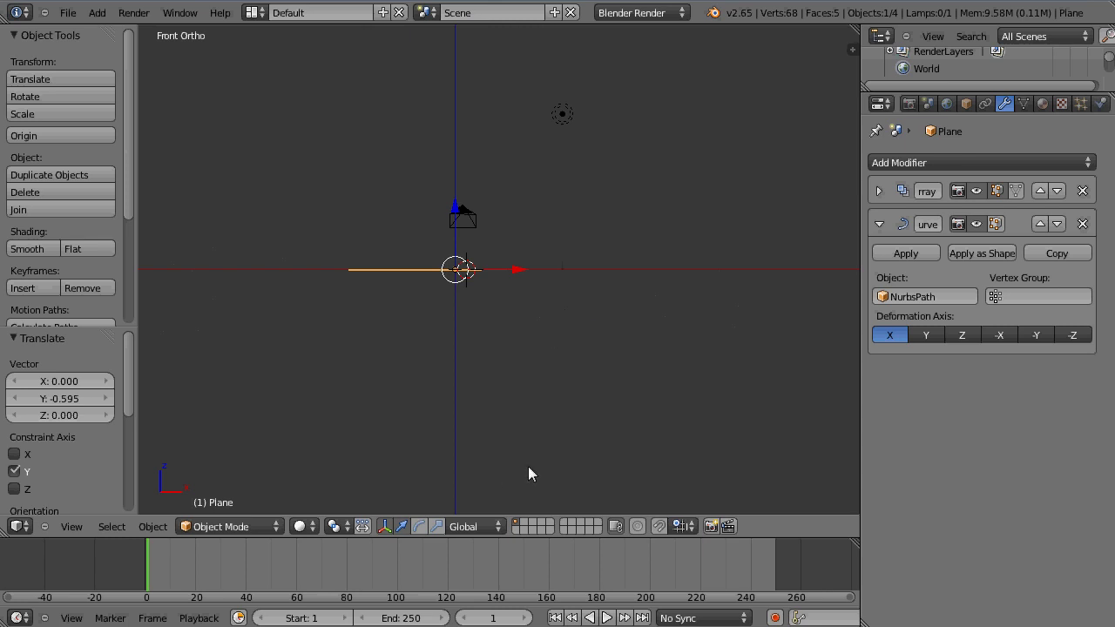
{"action": "middle_click_drag", "start_coordinate": [514, 415], "coordinate": [484, 441]}
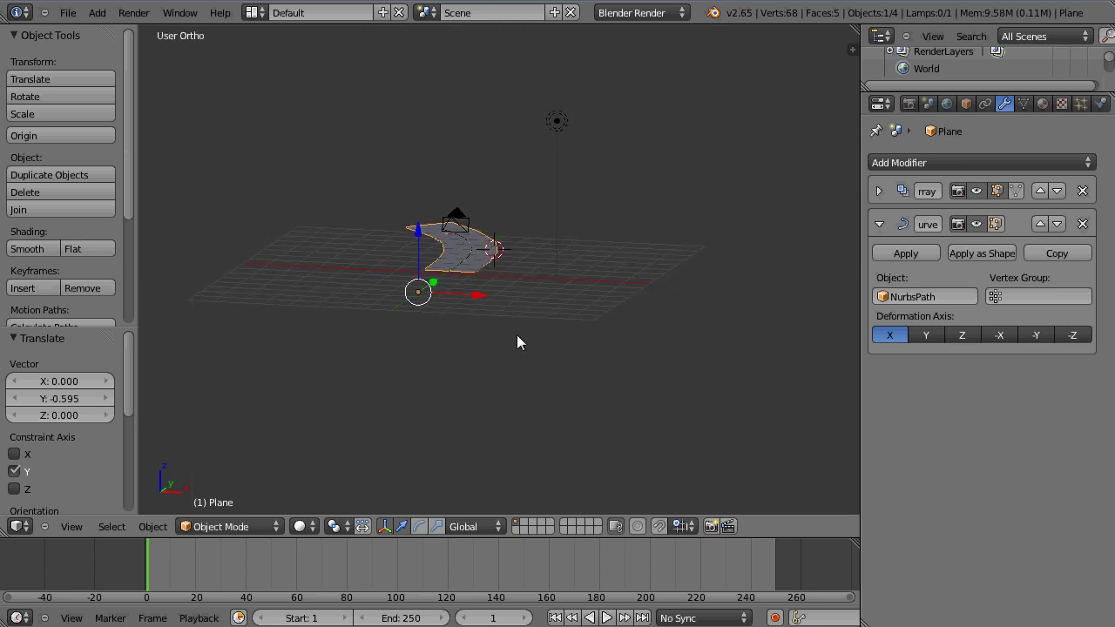
{"action": "middle_click_drag", "start_coordinate": [517, 341], "coordinate": [510, 458], "text": "shift"}
{"action": "middle_click_drag", "start_coordinate": [367, 347], "coordinate": [348, 378]}
{"action": "key", "text": "a"}
{"action": "key", "text": "a"}
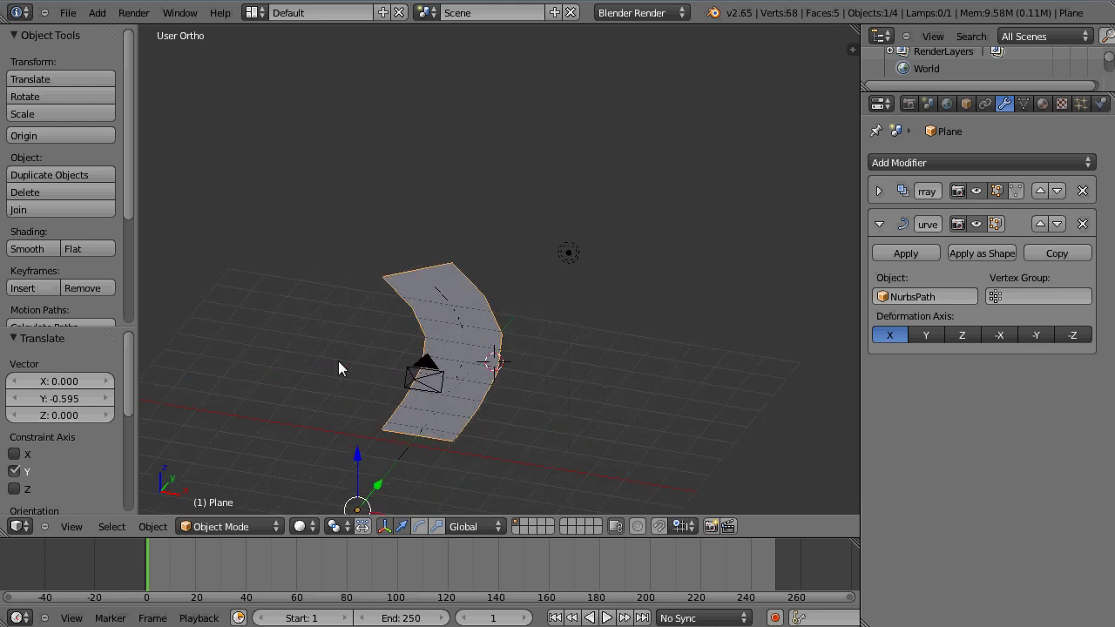
{"action": "key", "text": "Delete"}
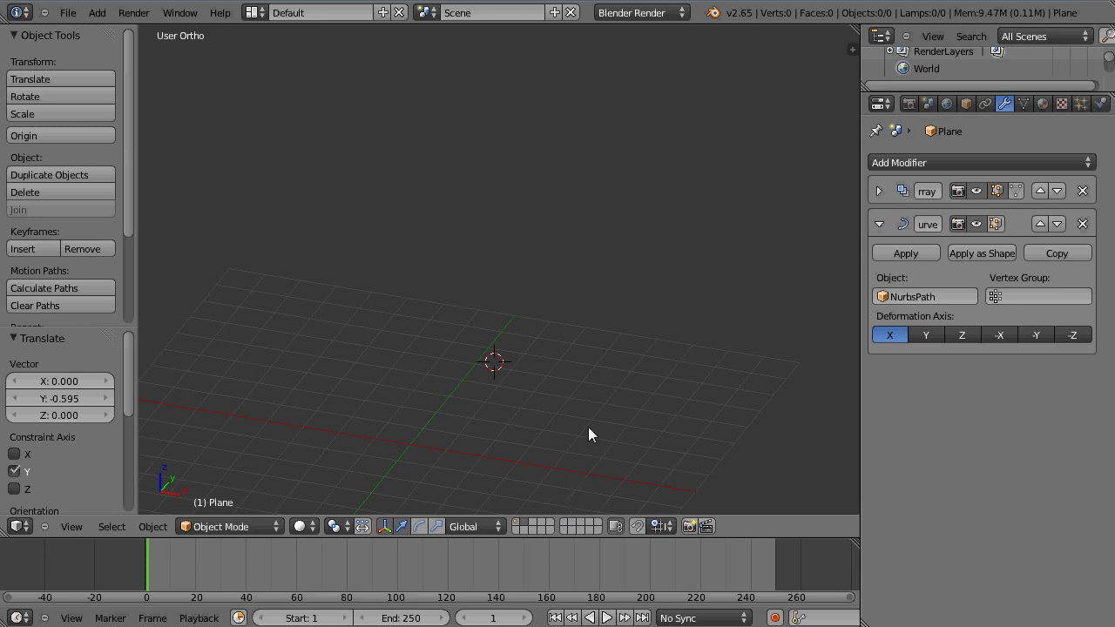
{"action": "middle_click_drag", "start_coordinate": [496, 440], "coordinate": [536, 348]}
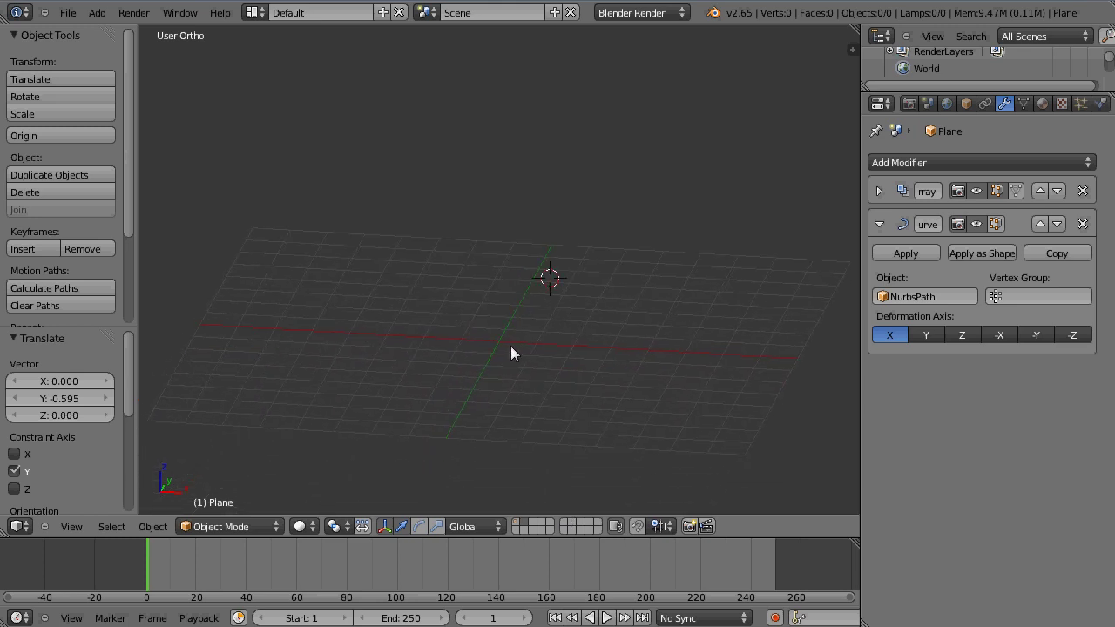
{"action": "key", "text": "shift+s"}
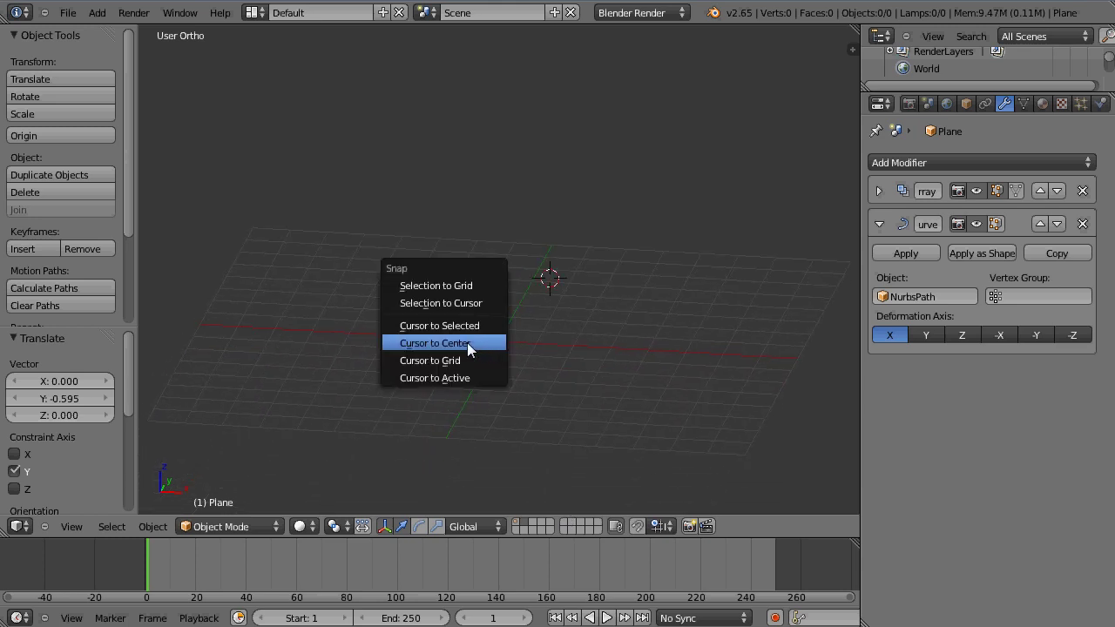
{"action": "left_click", "coordinate": [466, 342]}
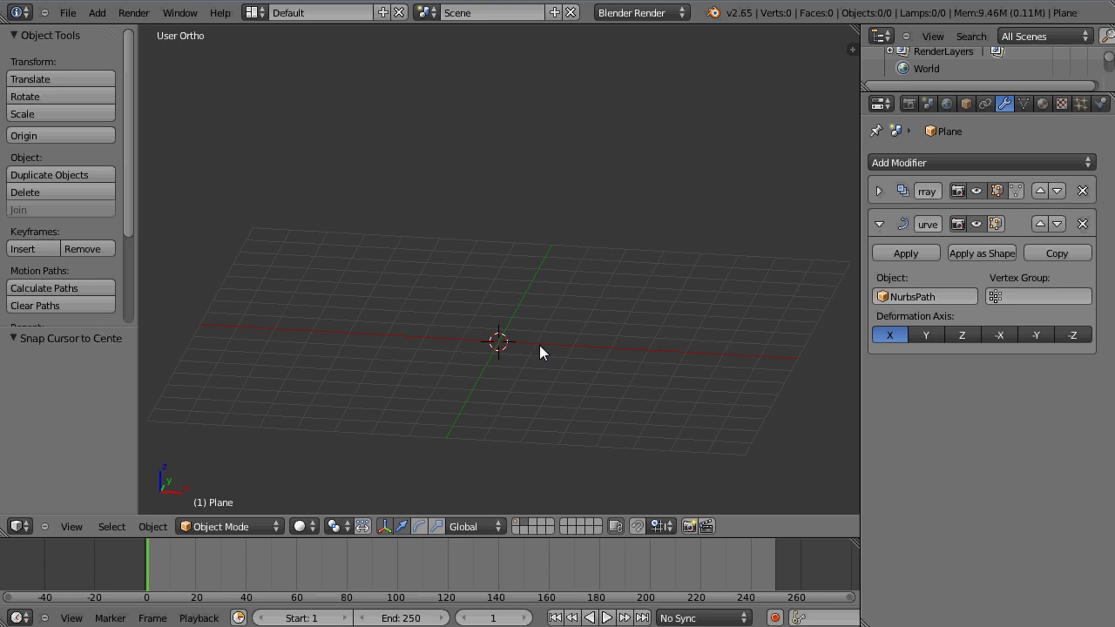
Step: Add a cylinder mesh at the origin with 32 vertices, radius 1, depth 2 and Ngon caps
{"action": "key", "text": "shift+a"}
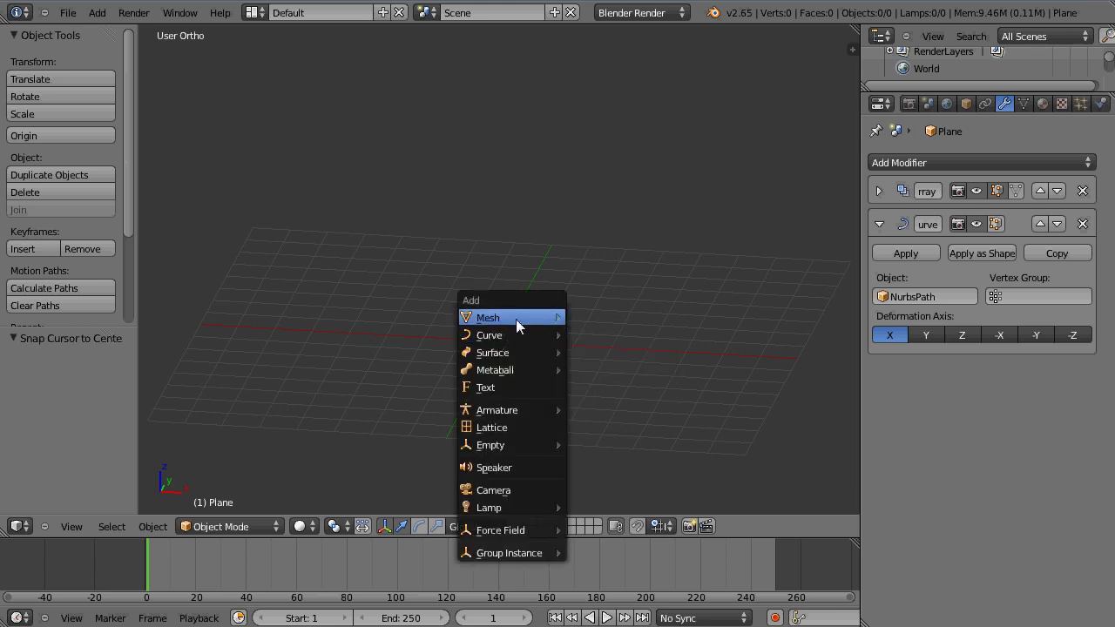
{"action": "mouse_move", "coordinate": [519, 325]}
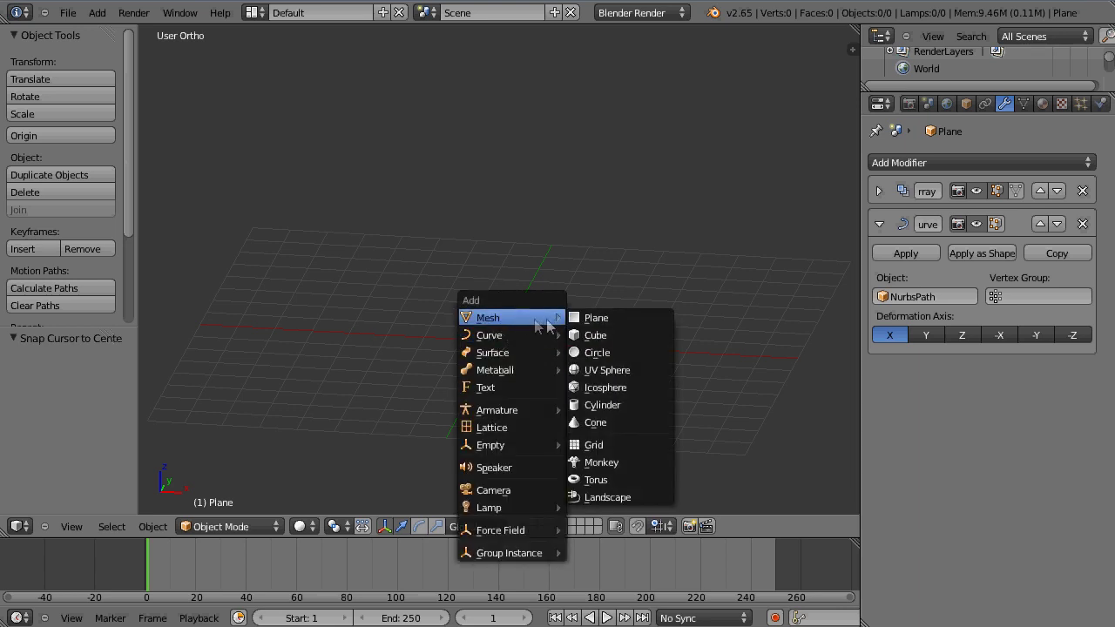
{"action": "left_click", "coordinate": [600, 406]}
{"action": "left_click", "coordinate": [59, 497]}
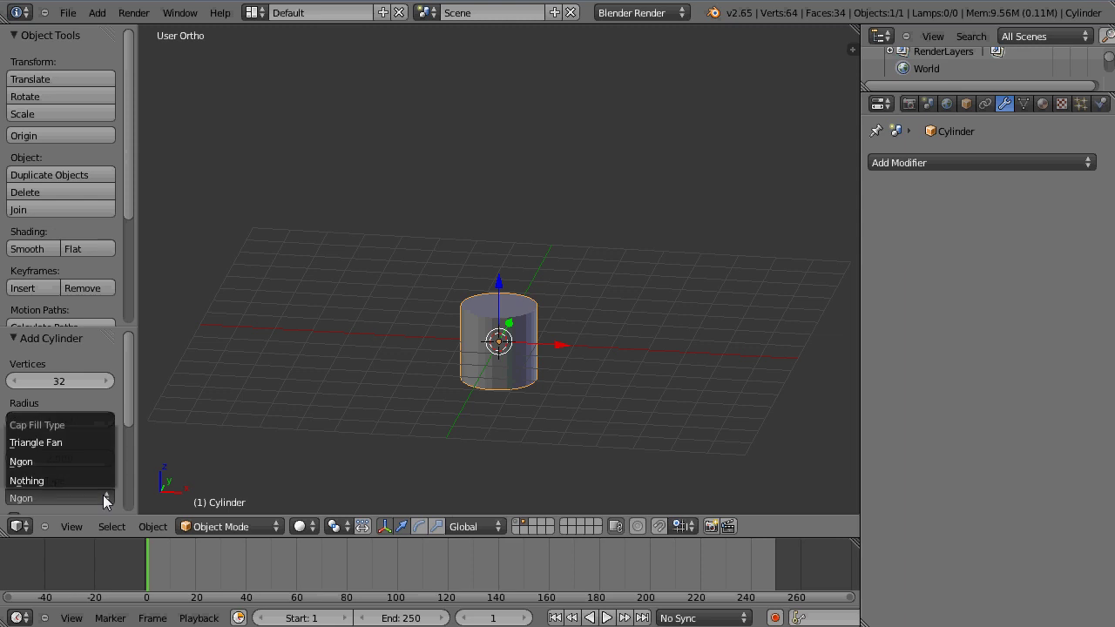
{"action": "left_click", "coordinate": [41, 461]}
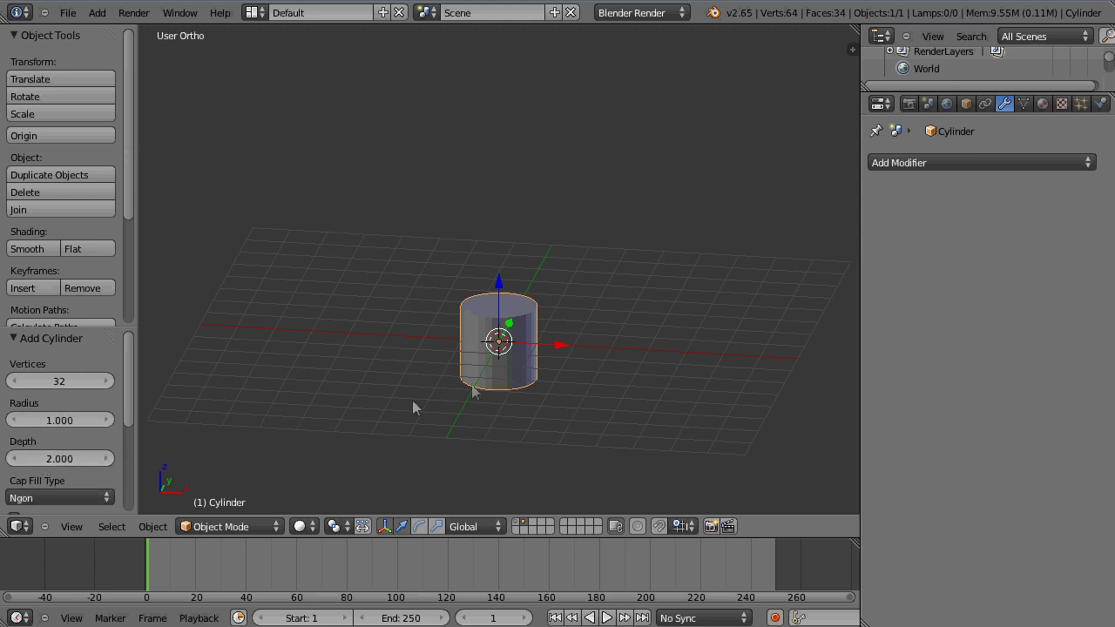
Step: Scale the cylinder to about 0.176, then stretch it along Z by about 11.04 and 1.65 into a tall post
{"action": "key", "text": "s"}
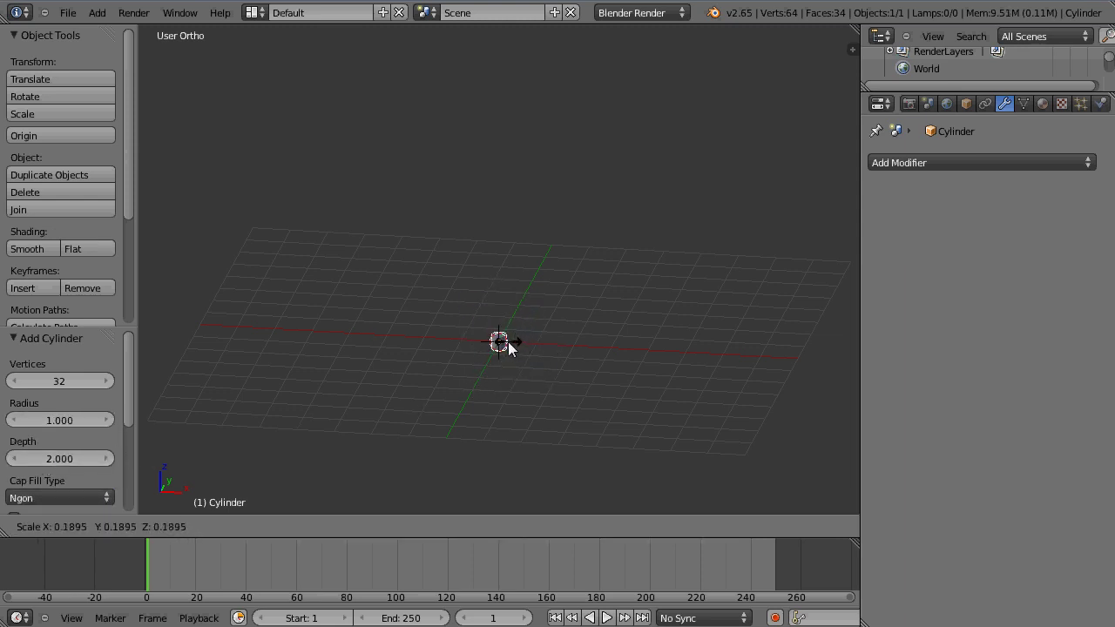
{"action": "left_click", "coordinate": [509, 345]}
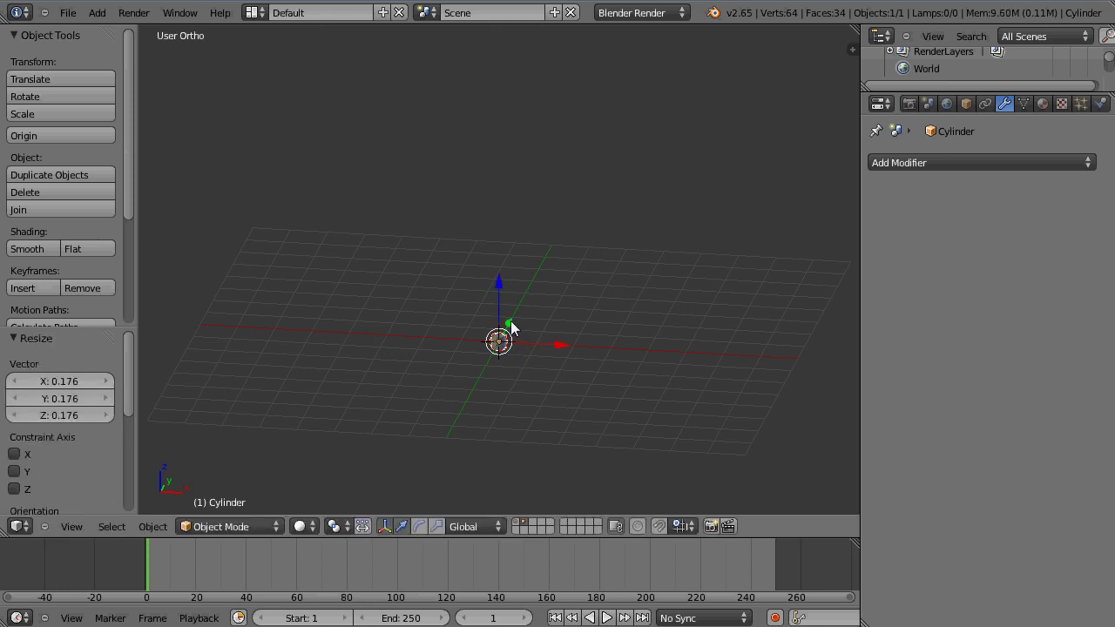
{"action": "key", "text": "s"}
{"action": "key", "text": "z"}
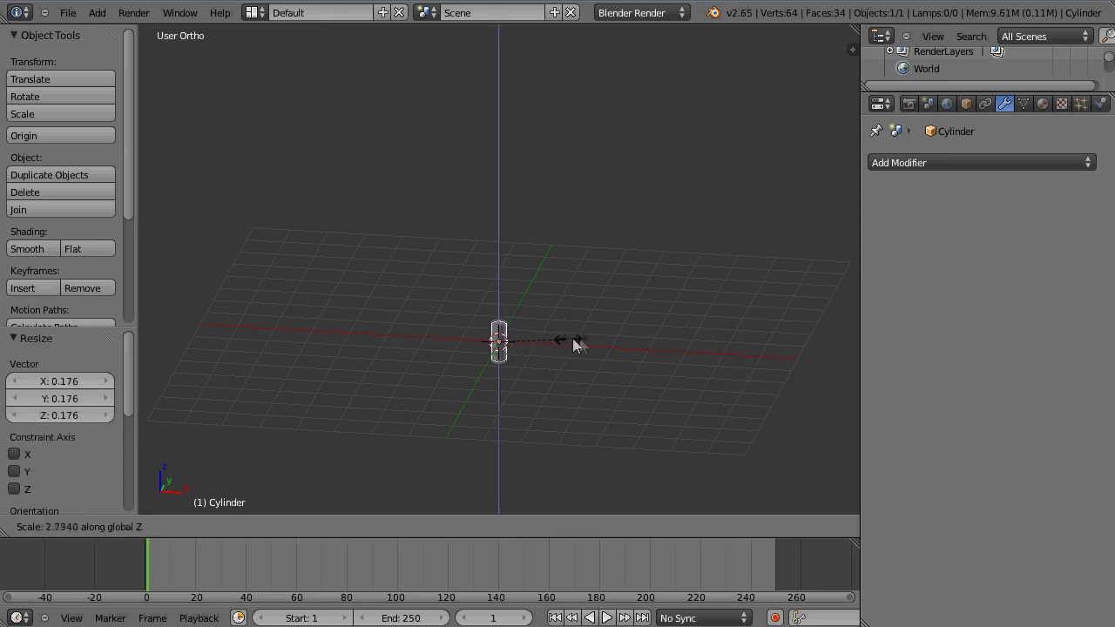
{"action": "left_click", "coordinate": [739, 304]}
{"action": "key", "text": "s"}
{"action": "key", "text": "z"}
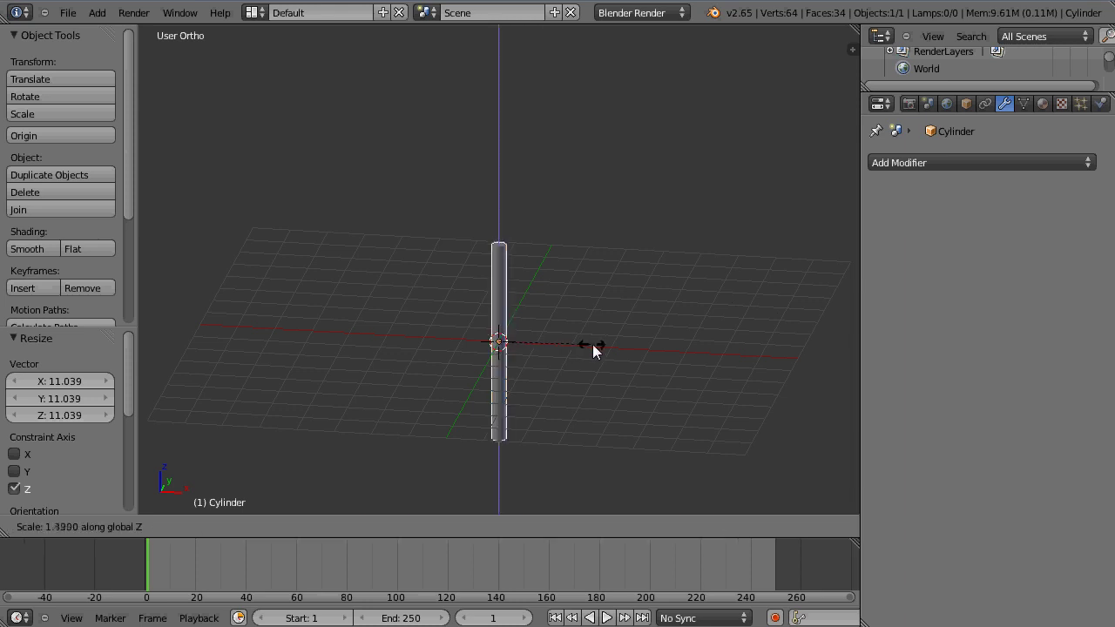
{"action": "left_click", "coordinate": [610, 351]}
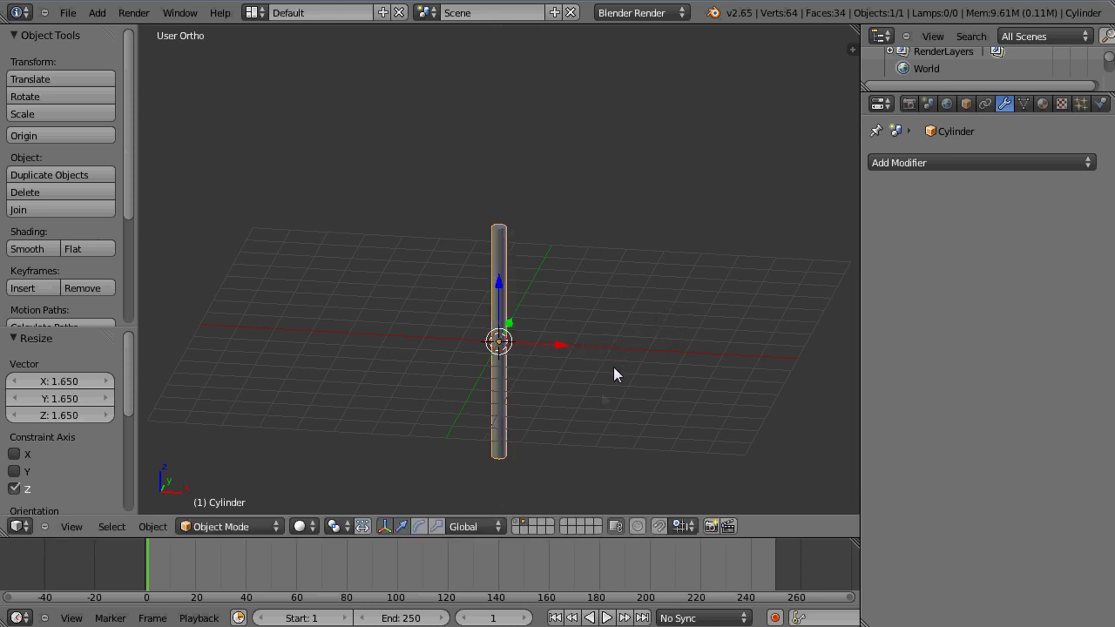
Step: Show the first layer together with the post's layer and move the post about 2.07 units along X
{"action": "left_click", "coordinate": [517, 521], "text": "shift"}
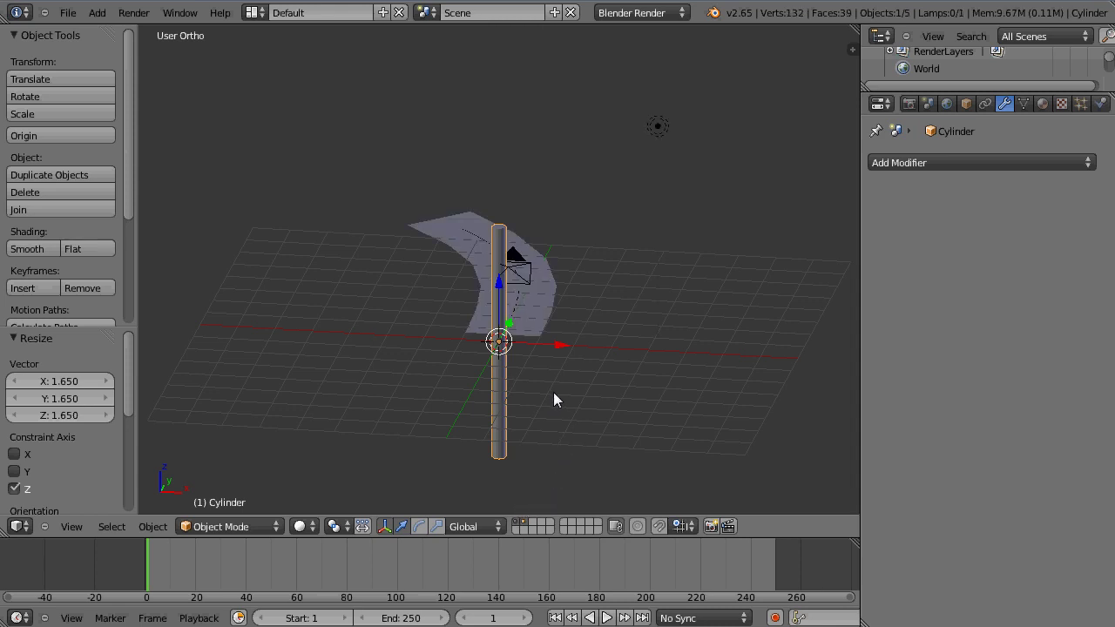
{"action": "key", "text": "g"}
{"action": "key", "text": "x"}
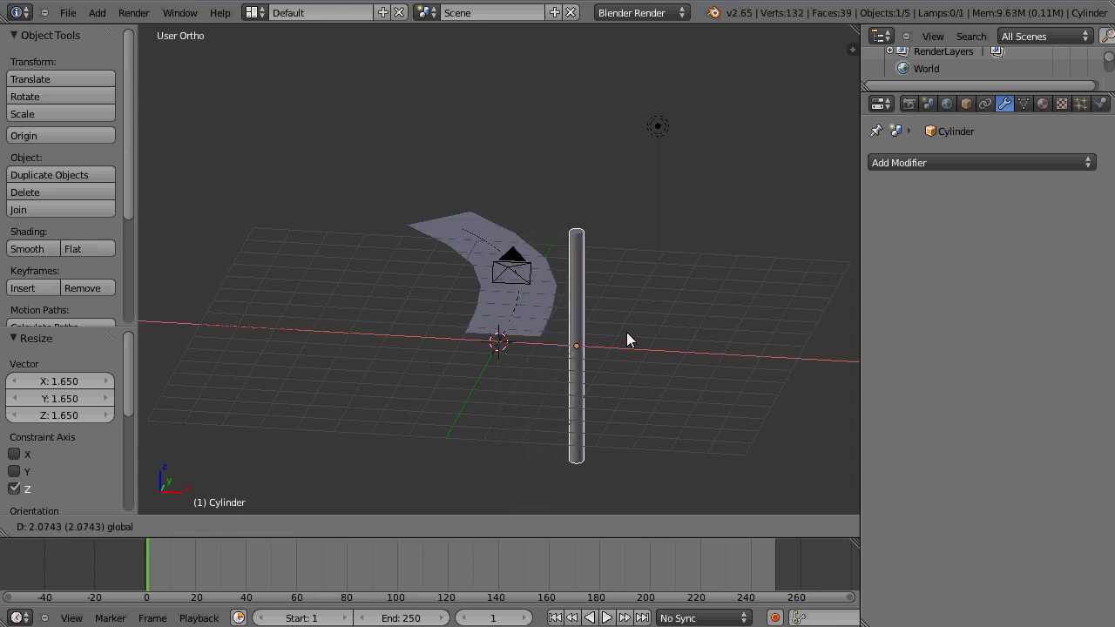
{"action": "left_click", "coordinate": [627, 332]}
Step: In the top view, move the post about 0.9 units along Y and -1.01 units along X to the strip's near edge corner
{"action": "key", "text": "KP_7"}
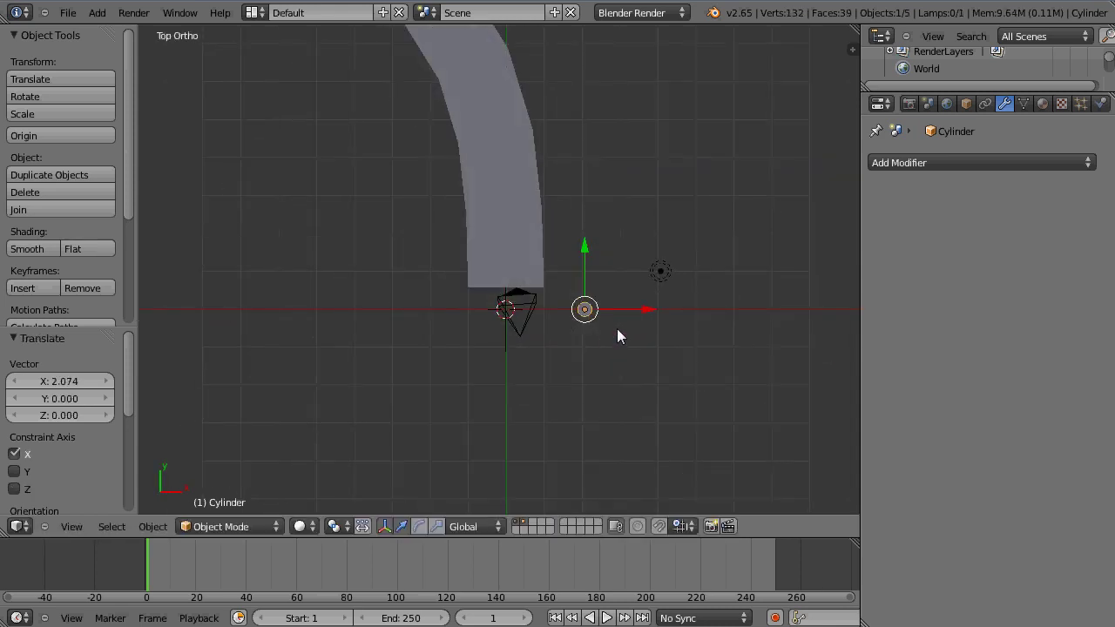
{"action": "key", "text": "g"}
{"action": "key", "text": "y"}
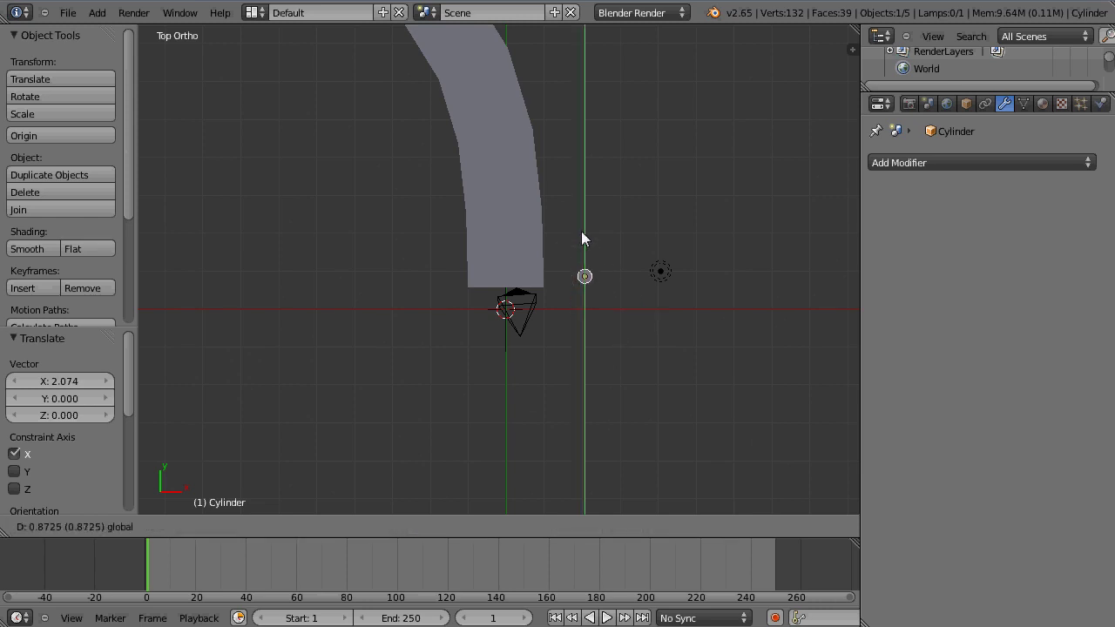
{"action": "left_click", "coordinate": [582, 234]}
{"action": "key", "text": "g"}
{"action": "key", "text": "x"}
{"action": "left_click", "coordinate": [583, 327]}
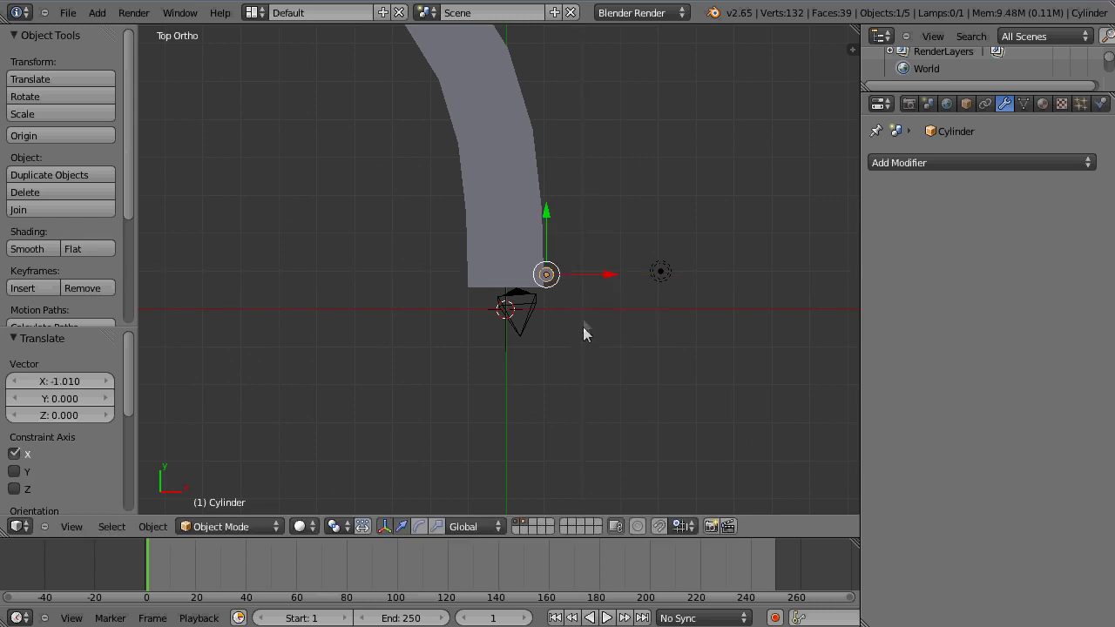
Step: Scale the post uniformly to about 0.702, then stretch it along Z by about 1.356
{"action": "middle_click_drag", "start_coordinate": [583, 327], "coordinate": [571, 272]}
{"action": "mouse_move", "coordinate": [573, 236]}
{"action": "middle_mouse_down"}
{"action": "mouse_move", "coordinate": [572, 193]}
{"action": "mouse_move", "coordinate": [573, 227]}
{"action": "middle_mouse_up"}
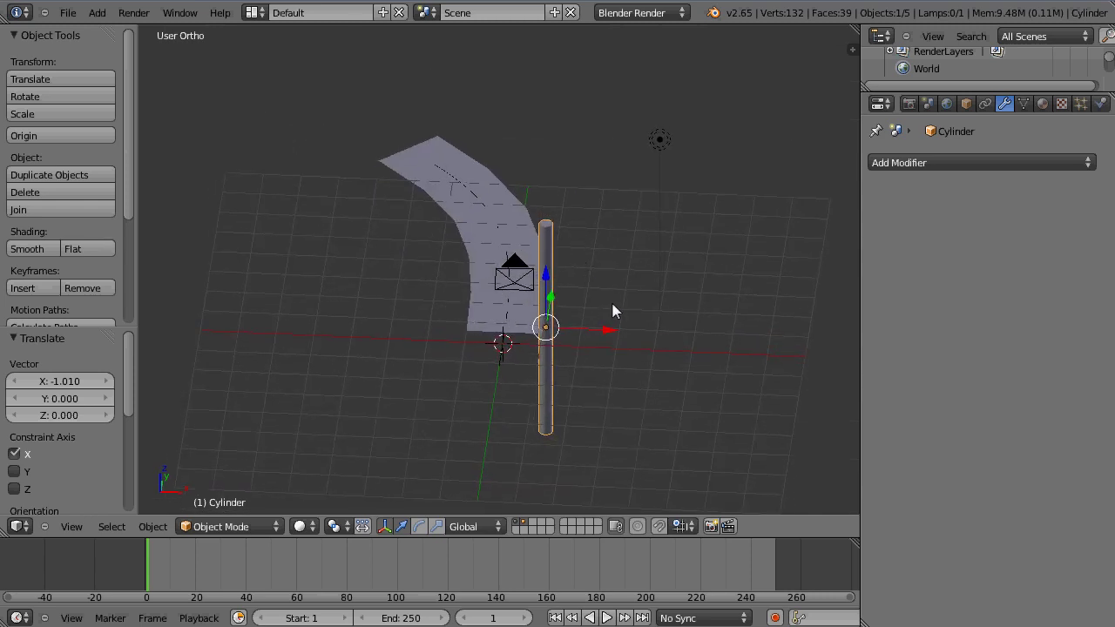
{"action": "key", "text": "s"}
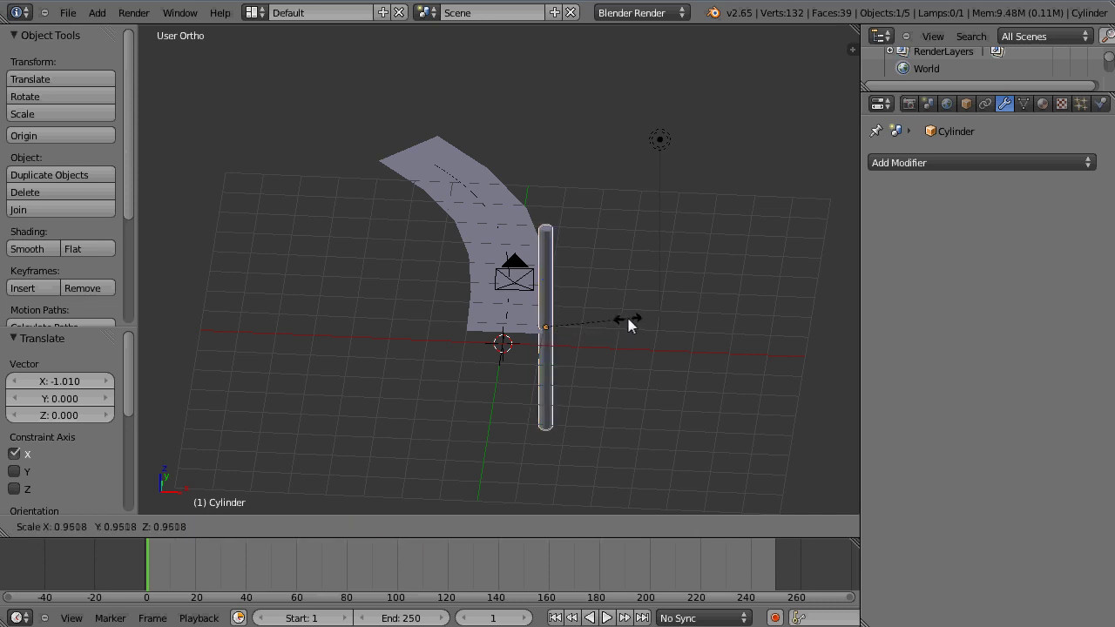
{"action": "left_click", "coordinate": [607, 323]}
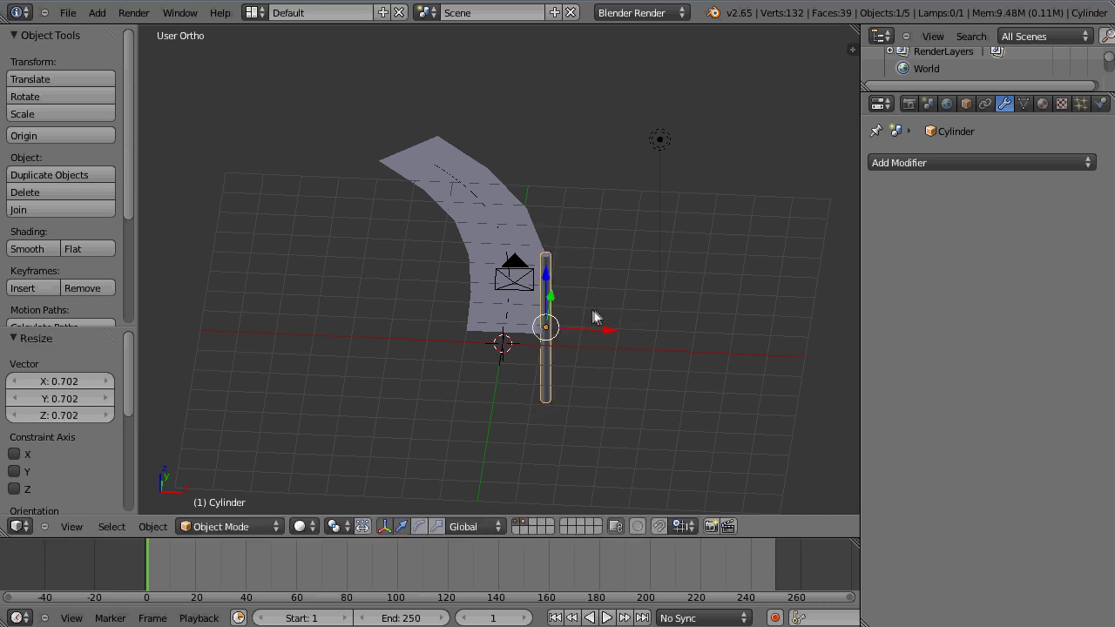
{"action": "key", "text": "s"}
{"action": "key", "text": "z"}
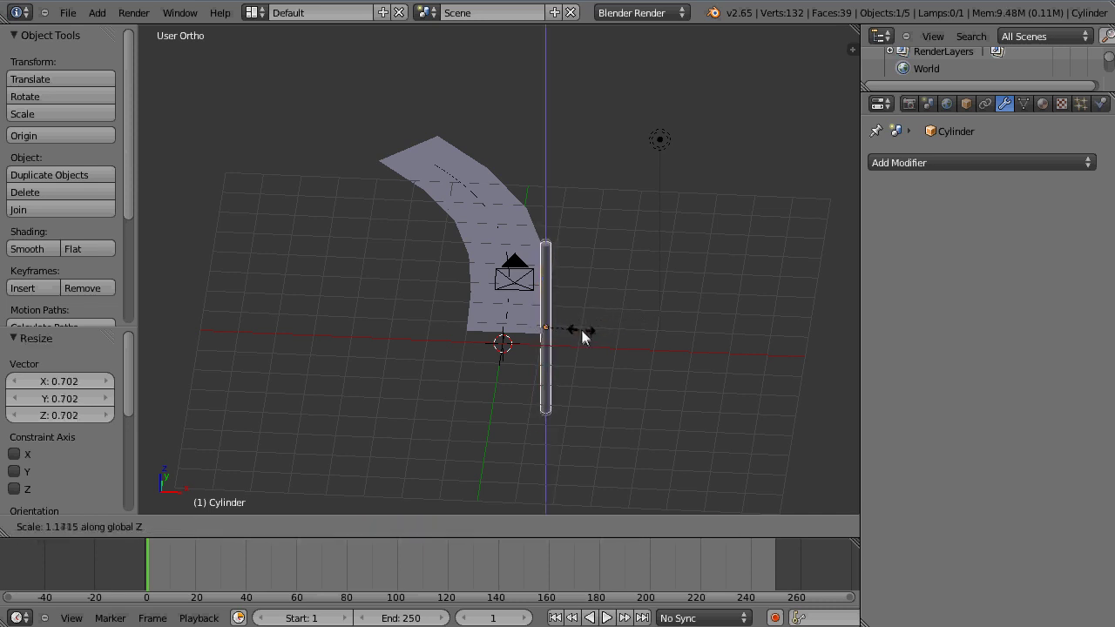
{"action": "left_click", "coordinate": [584, 343]}
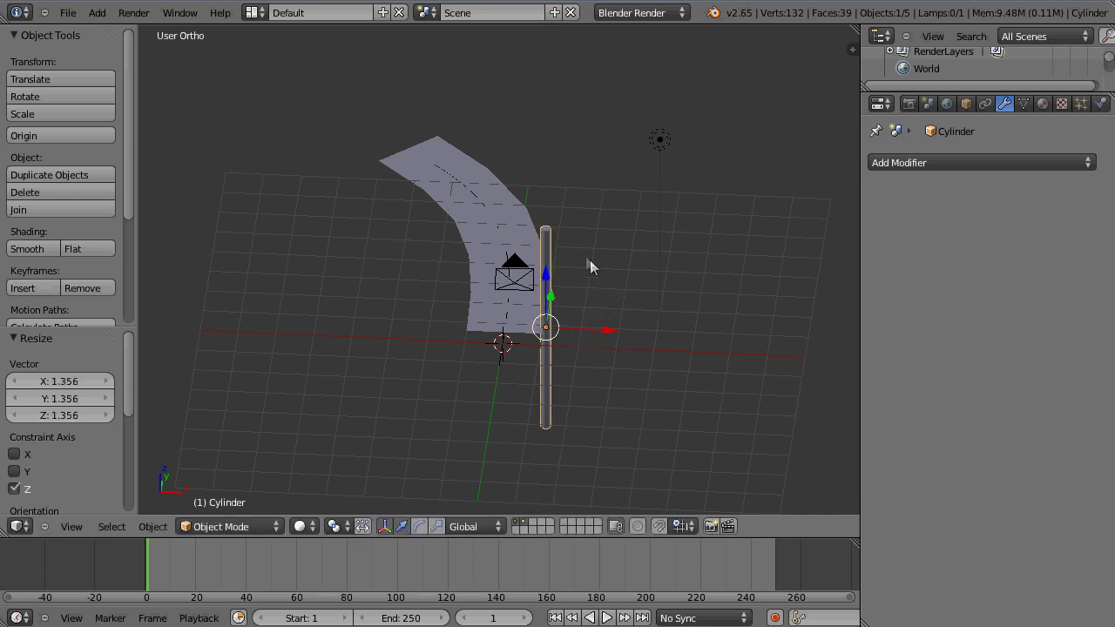
Step: Parent the cylinder post to the NurbsPath curve with the Follow Path option
{"action": "key", "text": "a"}
{"action": "right_click", "coordinate": [523, 243]}
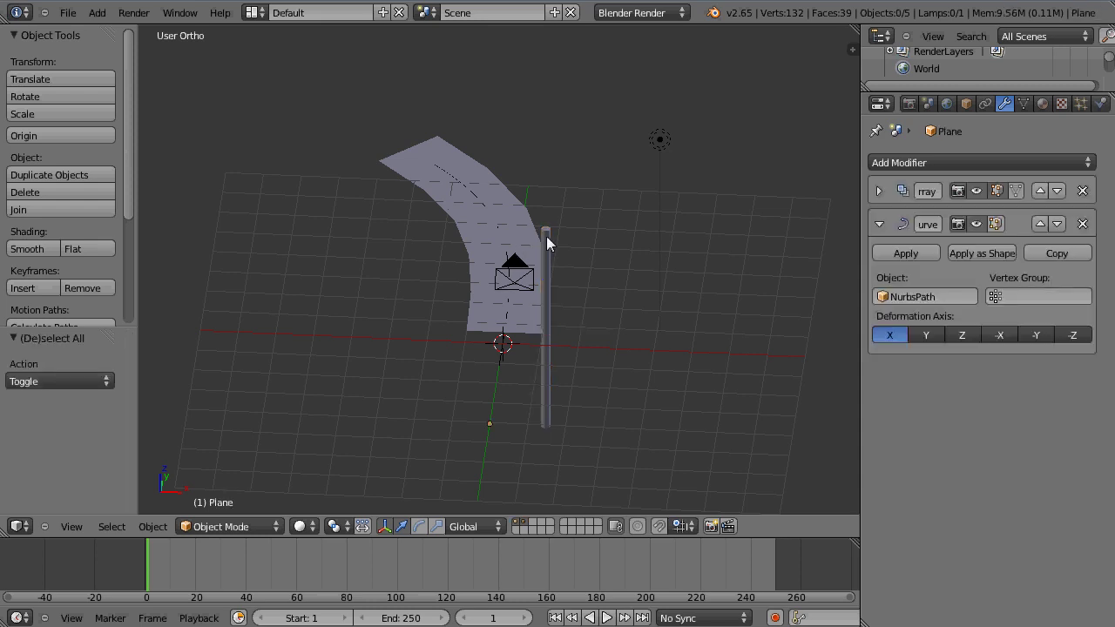
{"action": "right_click", "coordinate": [547, 237]}
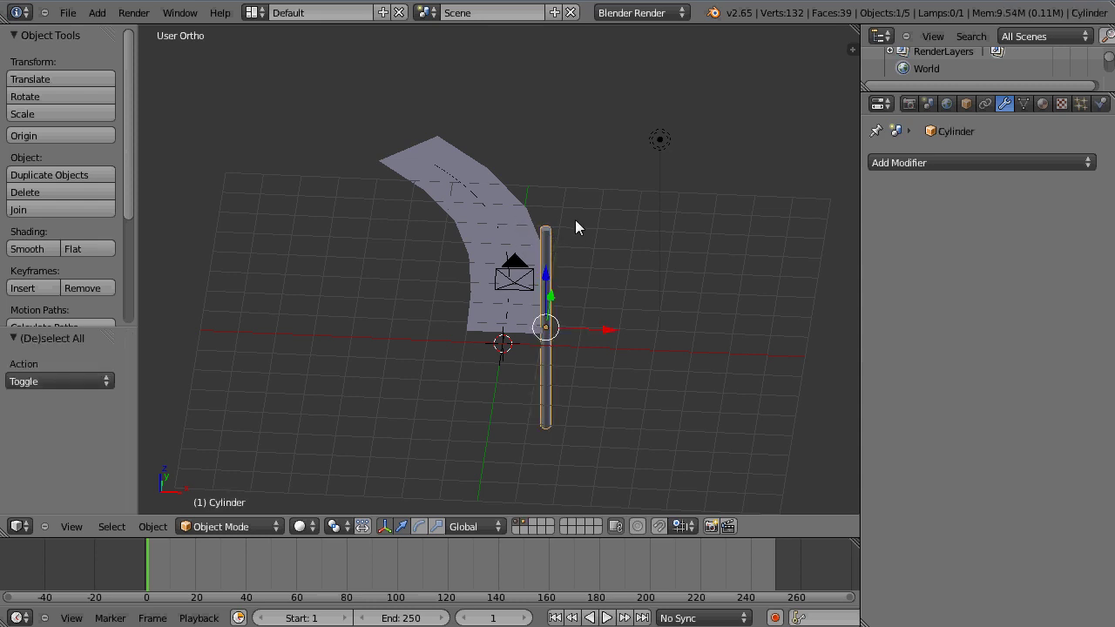
{"action": "left_click", "coordinate": [908, 103]}
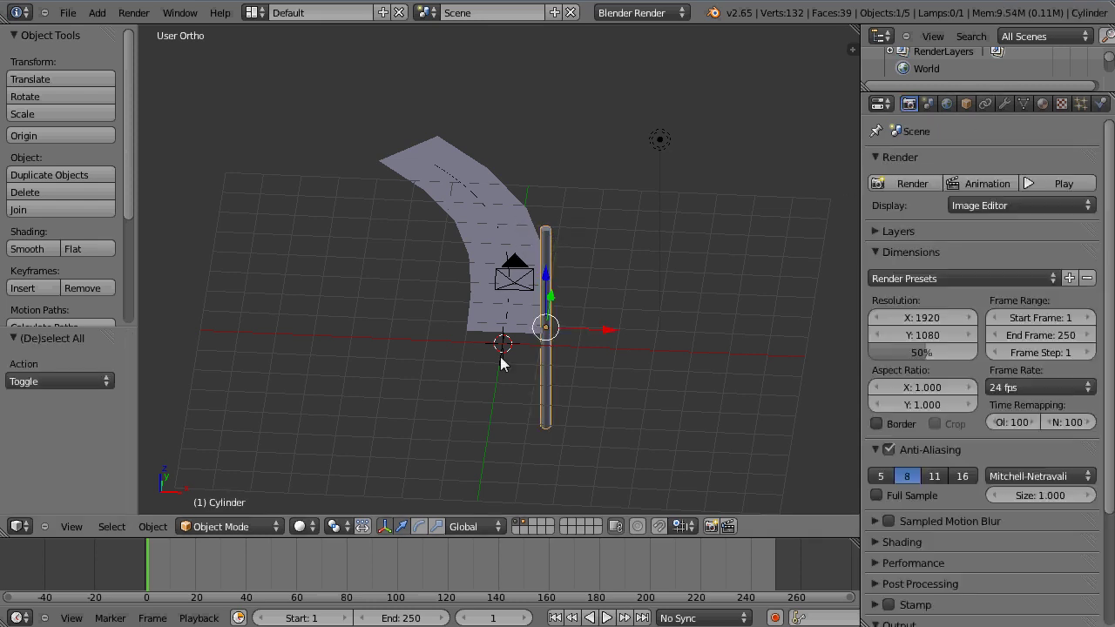
{"action": "right_click", "coordinate": [501, 364], "text": "shift"}
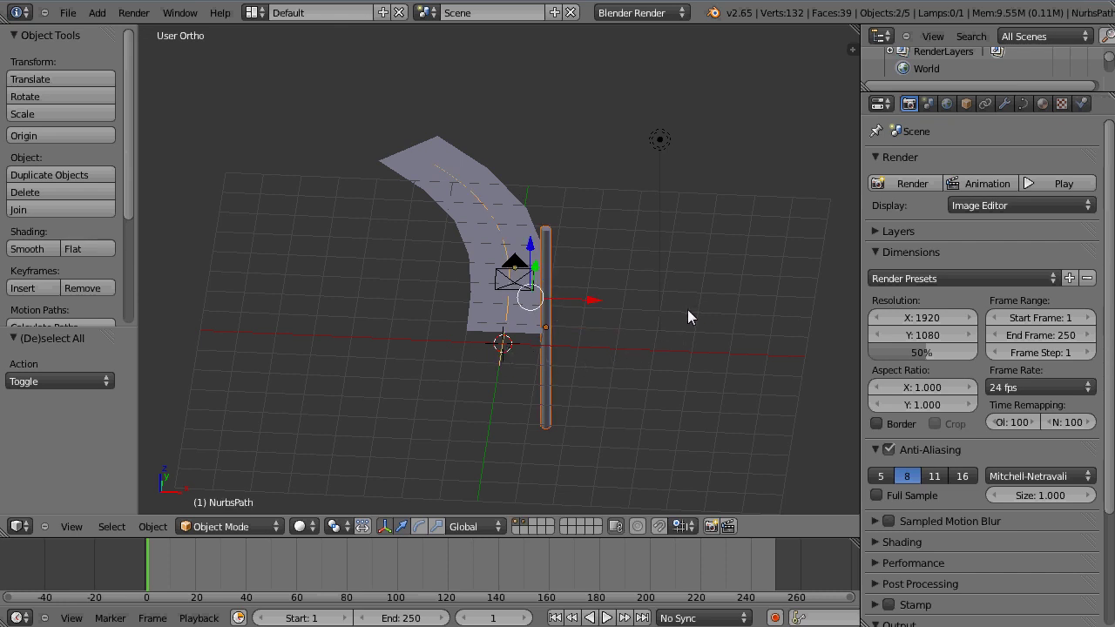
{"action": "key", "text": "ctrl+p"}
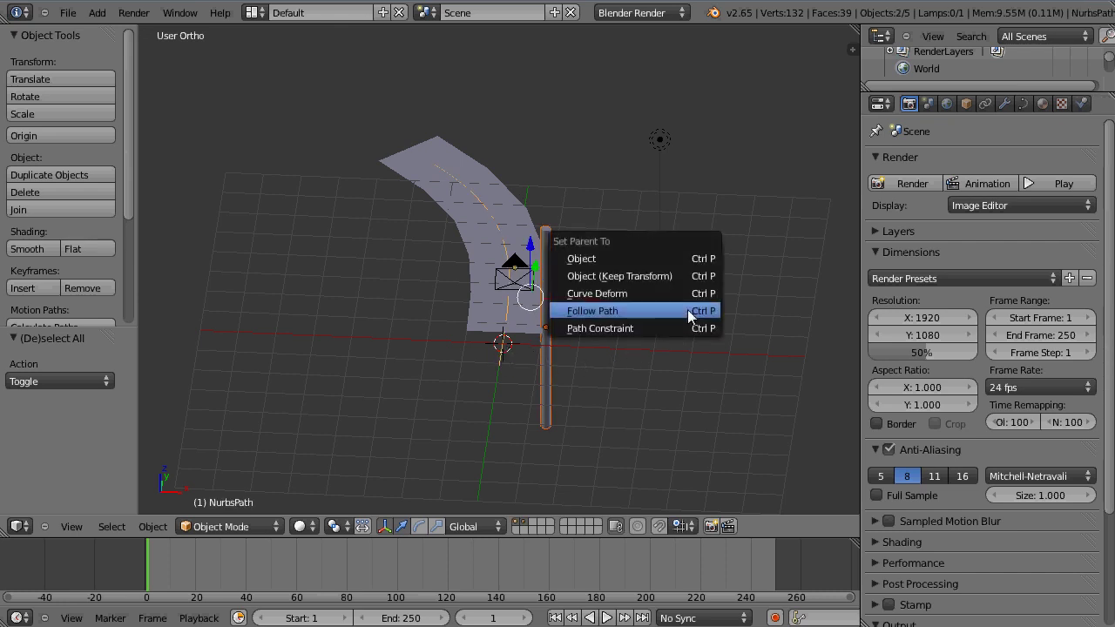
{"action": "left_click", "coordinate": [602, 313]}
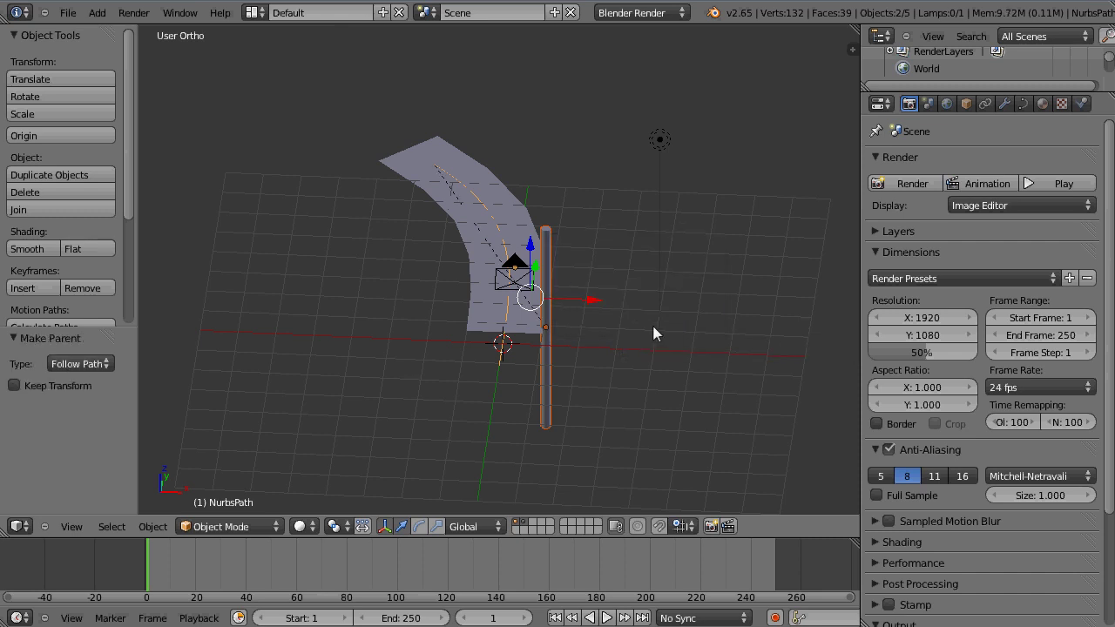
Step: Duplicate the post by Frames along the path, with the Speed option off
{"action": "right_click", "coordinate": [546, 275]}
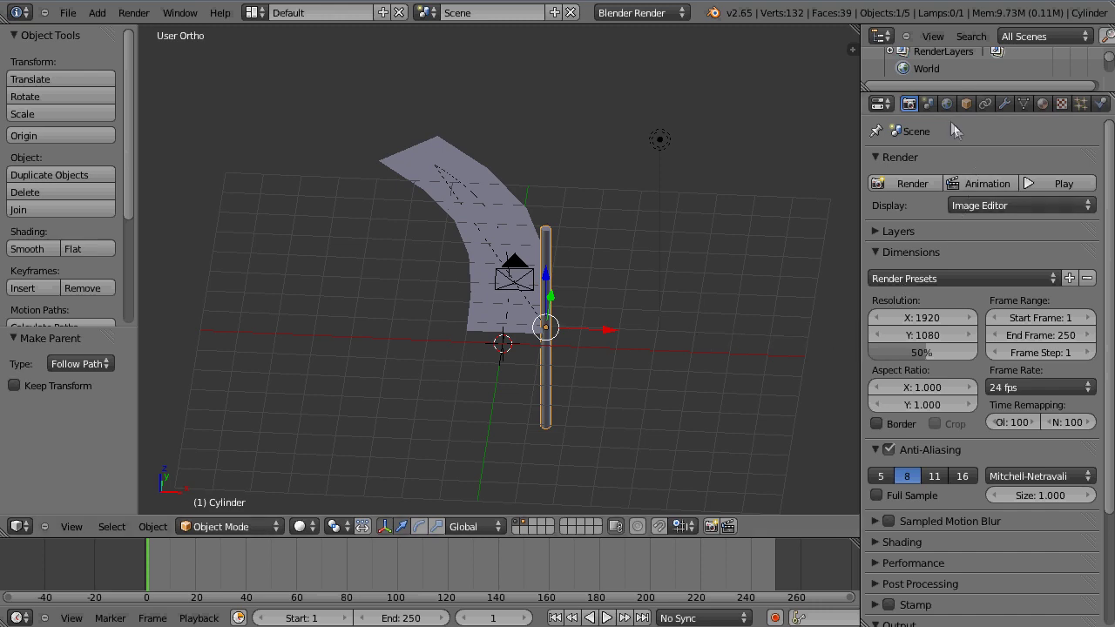
{"action": "left_click", "coordinate": [965, 104]}
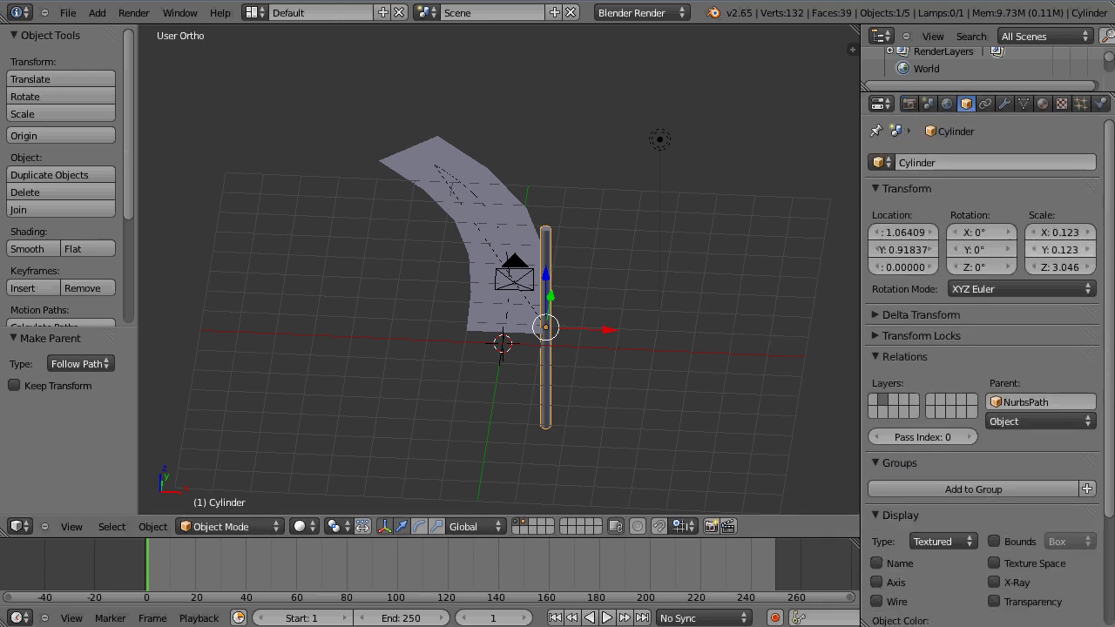
{"action": "scroll", "coordinate": [1111, 357], "scroll_direction": "down", "scroll_amount": 4}
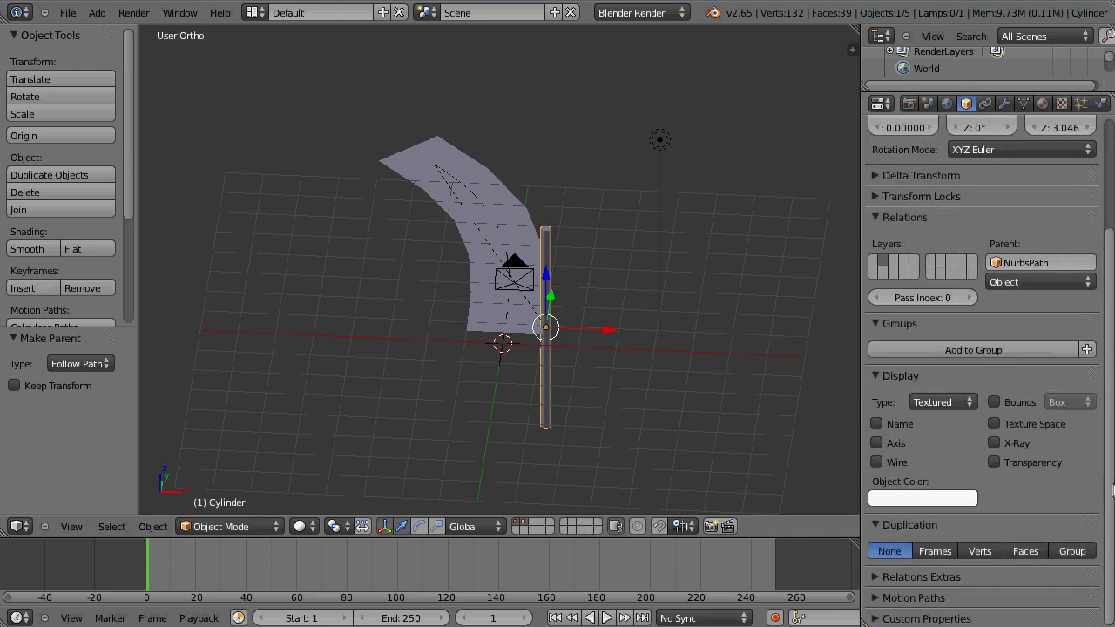
{"action": "left_click", "coordinate": [930, 553]}
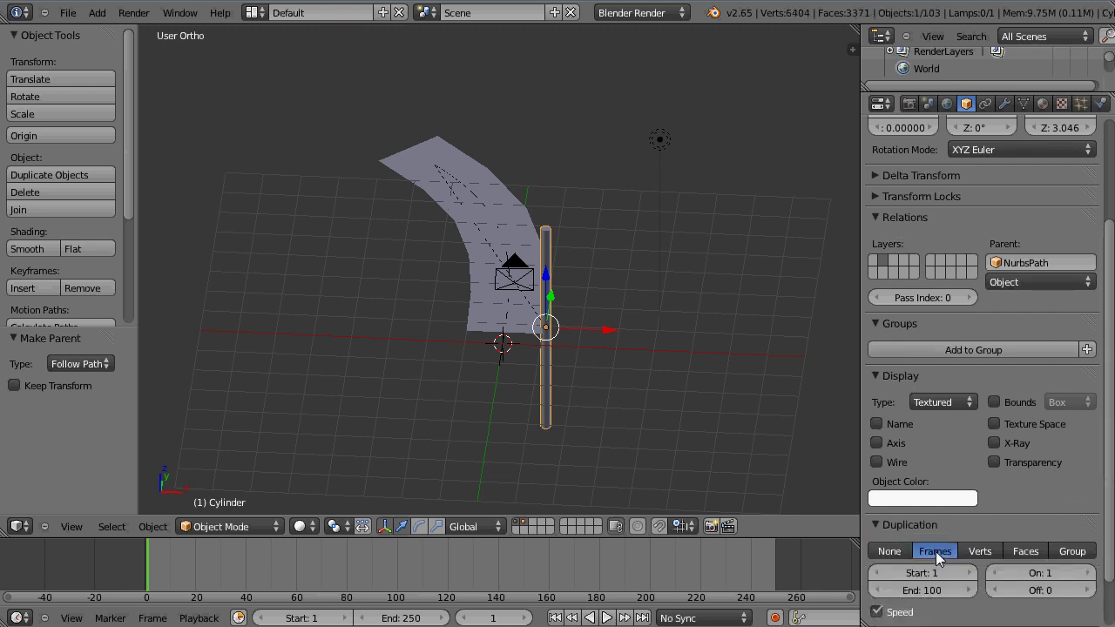
{"action": "left_click", "coordinate": [877, 612]}
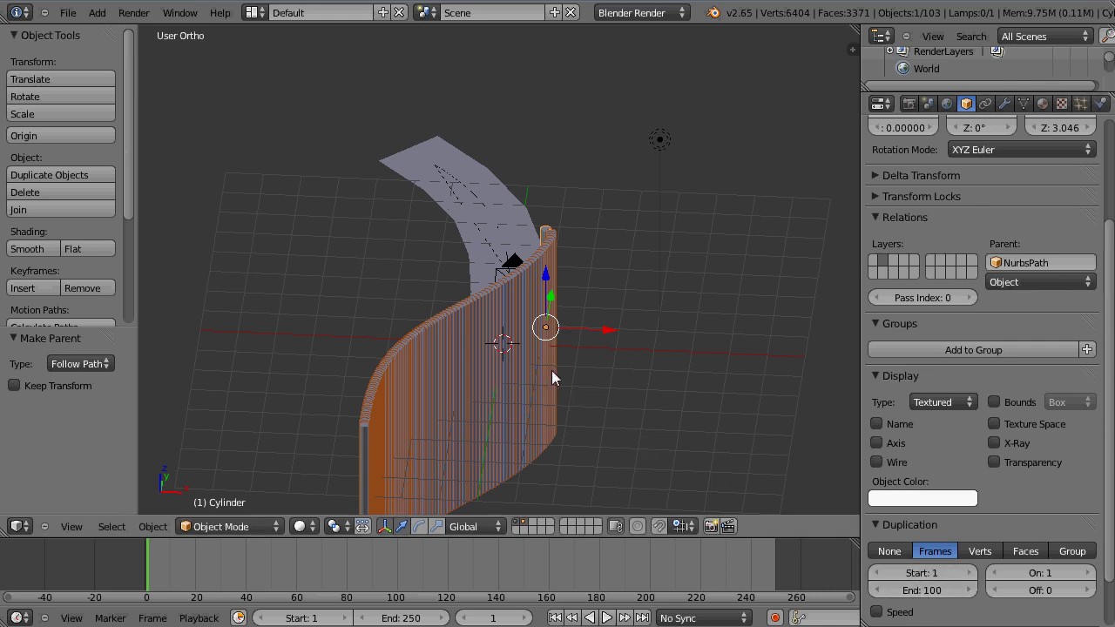
Step: Clear the post's origin offset from its parent path, then move the post about 1.657 units along X
{"action": "middle_click_drag", "start_coordinate": [574, 380], "coordinate": [695, 399]}
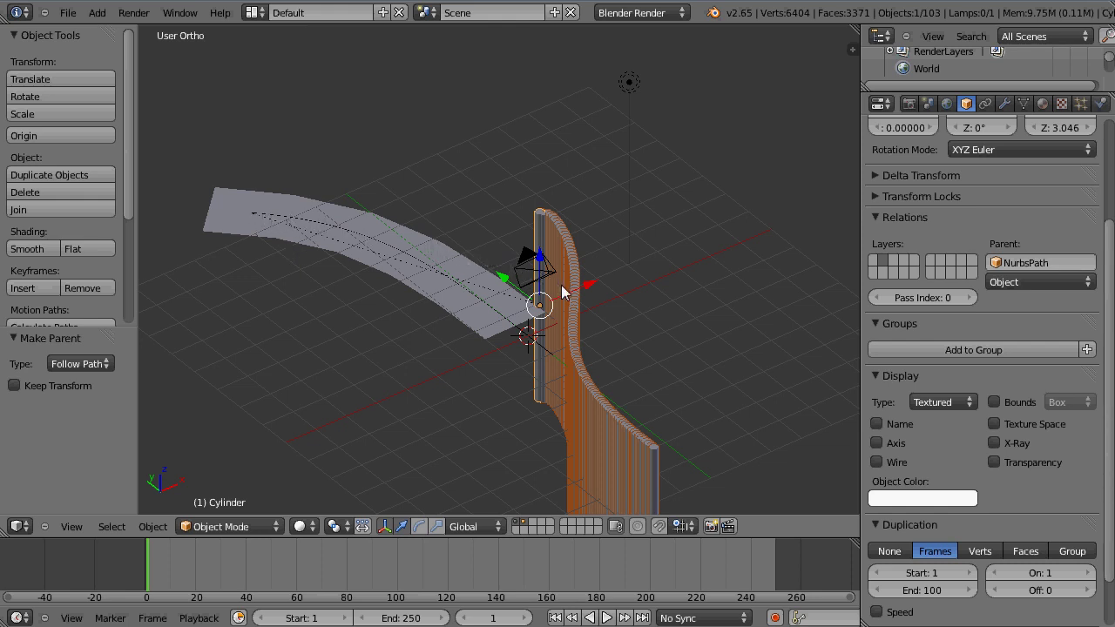
{"action": "middle_click_drag", "start_coordinate": [592, 340], "coordinate": [543, 380]}
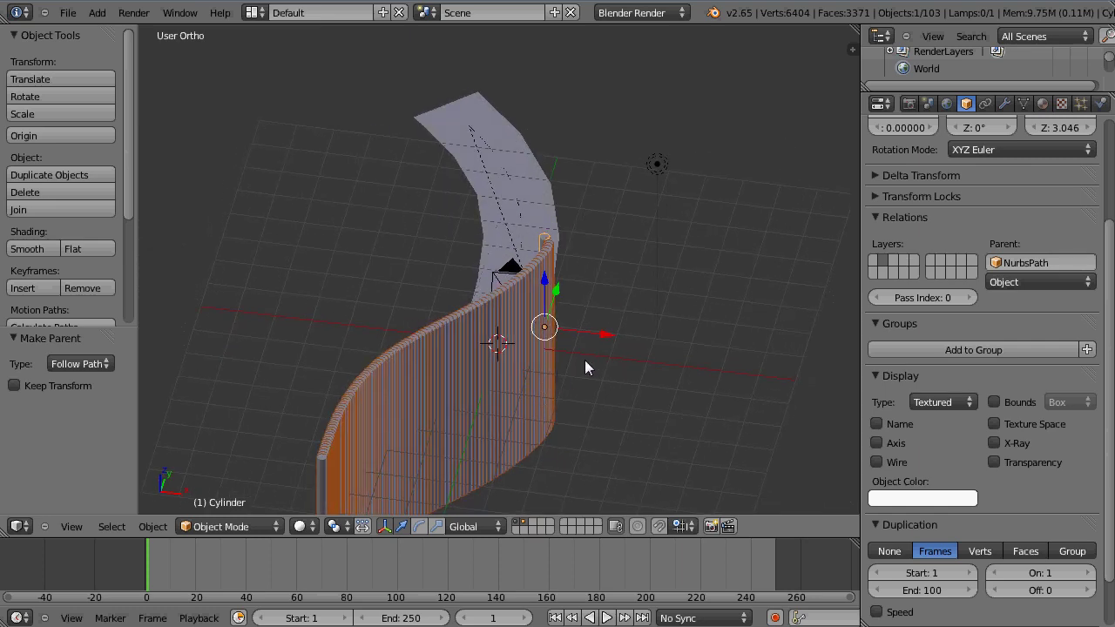
{"action": "key", "text": "alt+o"}
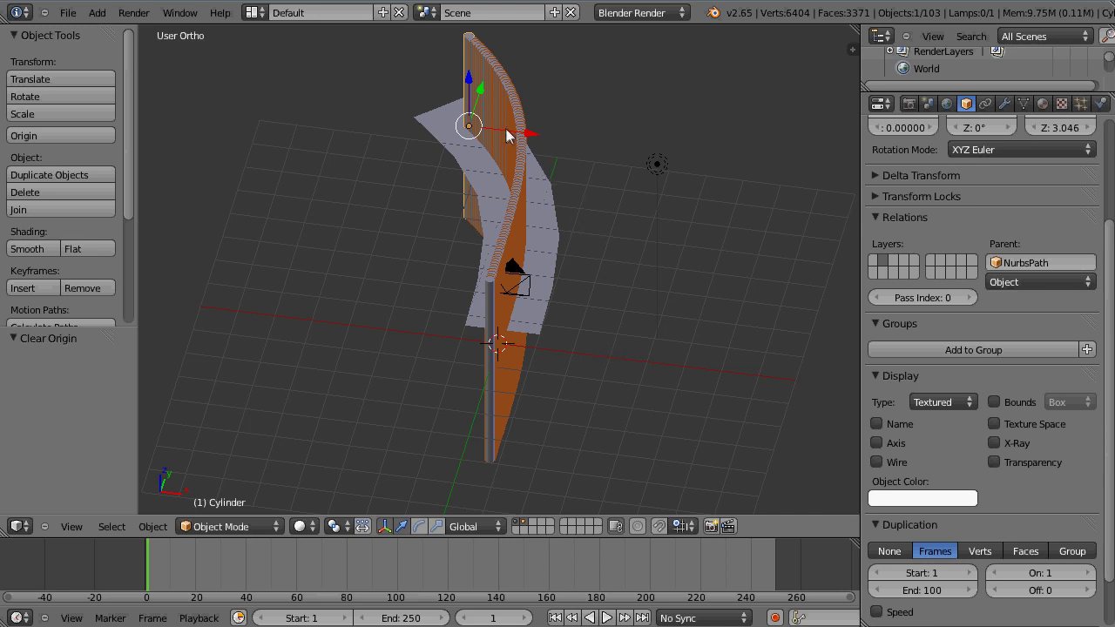
{"action": "left_click_drag", "start_coordinate": [506, 135], "coordinate": [570, 149]}
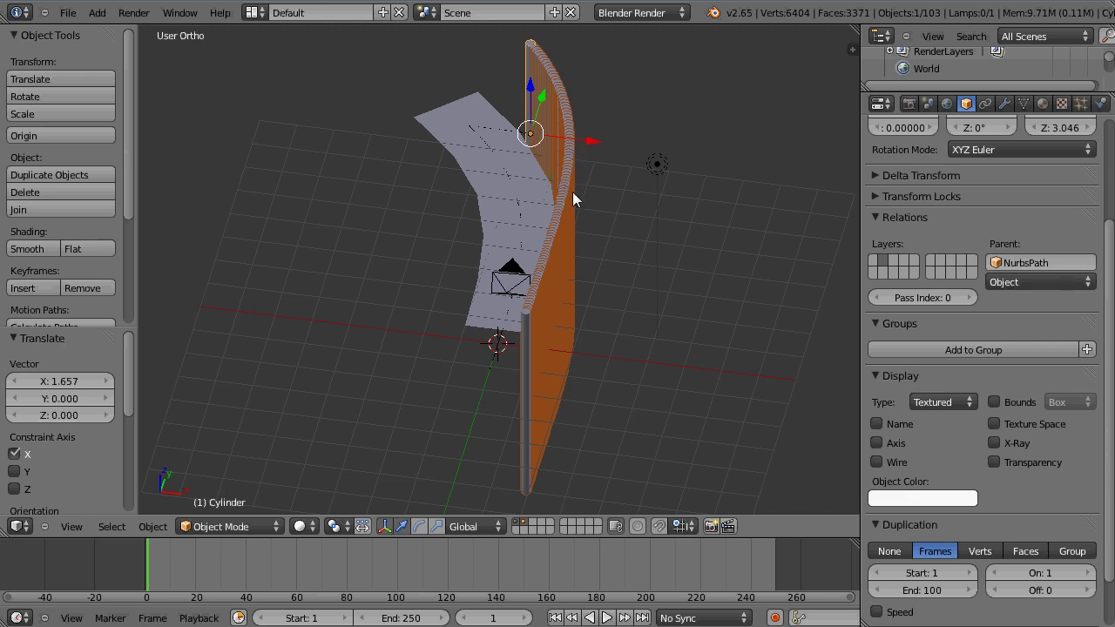
Step: Space out the duplicated posts by setting the frame duplication's Off value to 11
{"action": "middle_click_drag", "start_coordinate": [548, 229], "coordinate": [574, 311]}
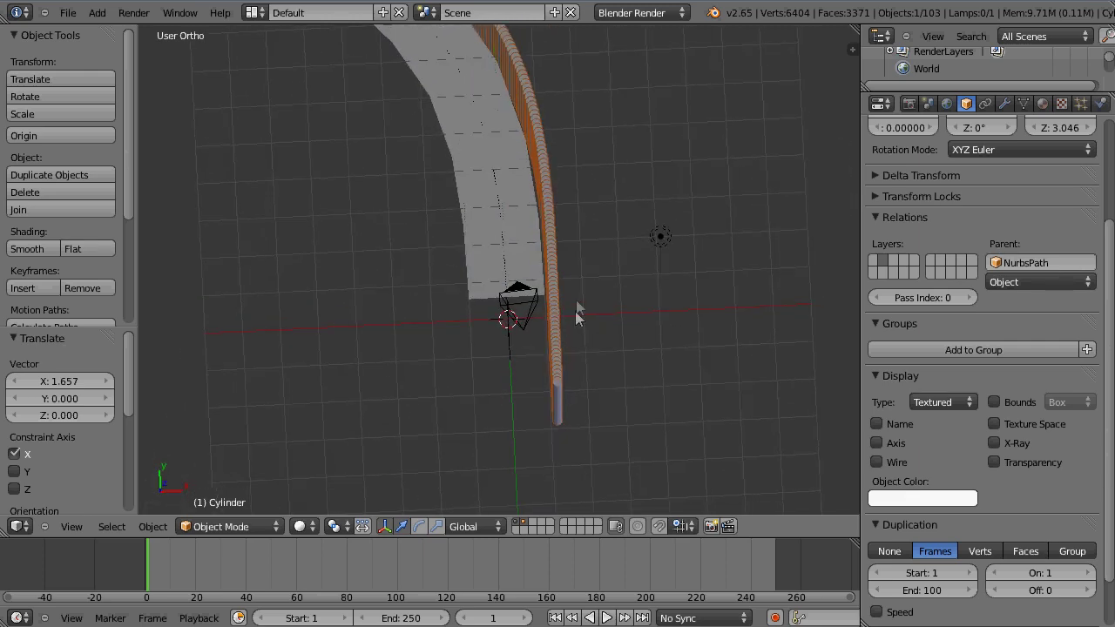
{"action": "middle_click_drag", "start_coordinate": [615, 166], "coordinate": [646, 326], "text": "shift"}
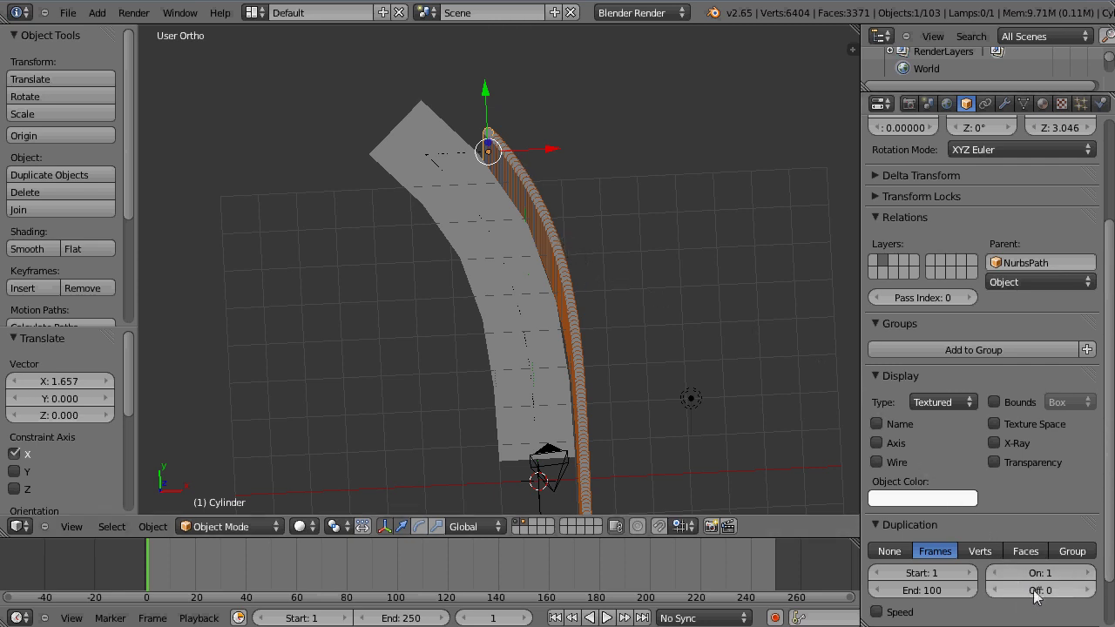
{"action": "left_click", "coordinate": [1086, 591]}
{"action": "left_click", "coordinate": [1086, 591]}
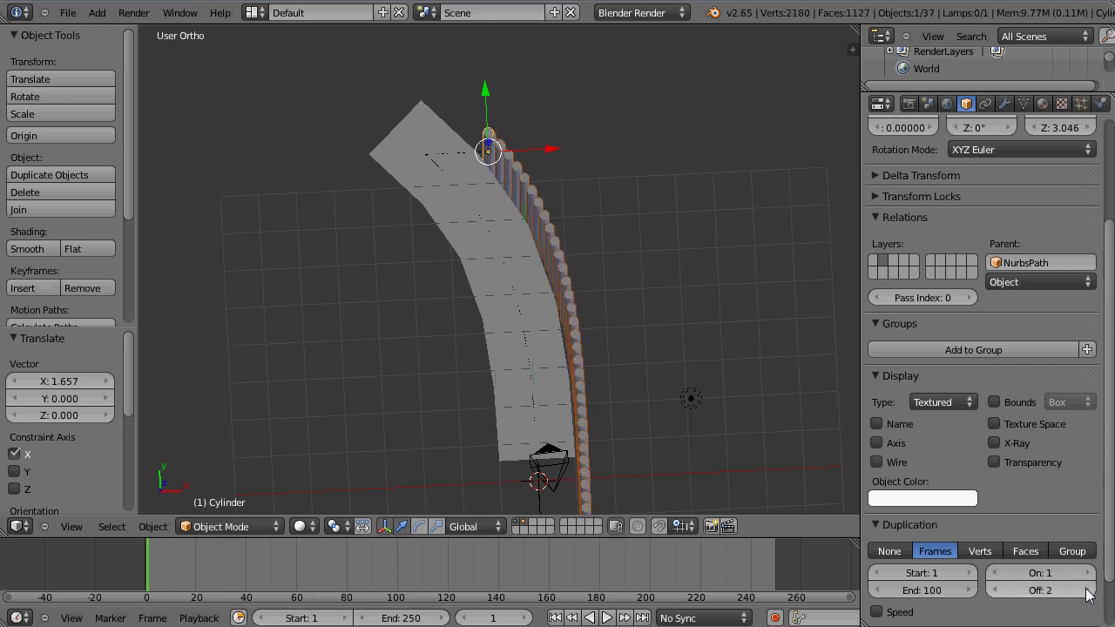
{"action": "left_click", "coordinate": [1087, 592]}
{"action": "left_click", "coordinate": [1087, 592]}
{"action": "left_click", "coordinate": [1086, 591]}
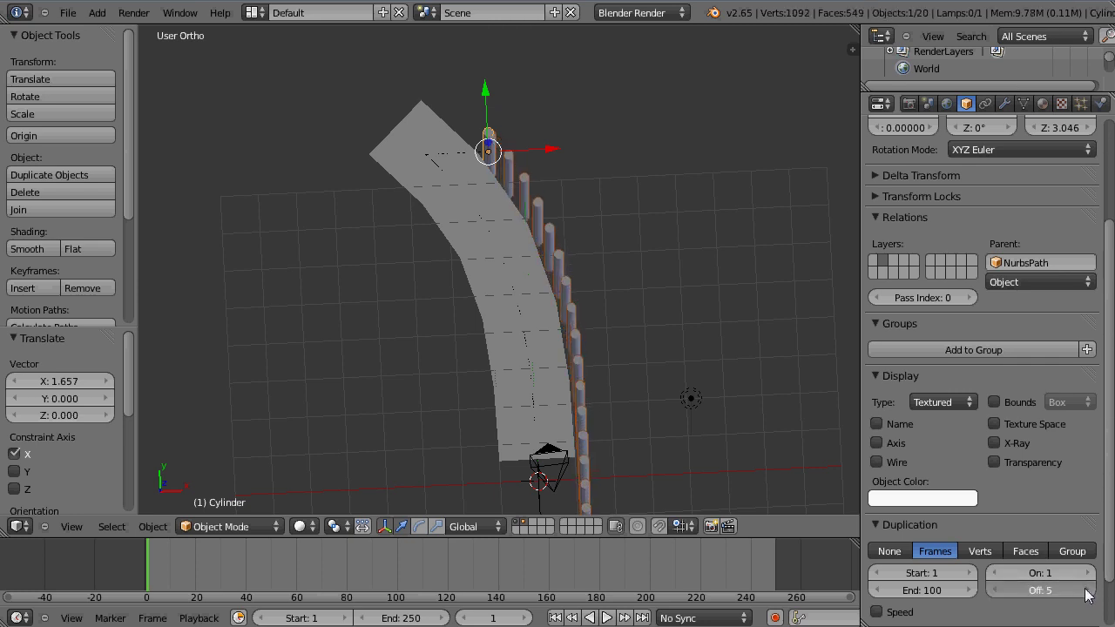
{"action": "left_click", "coordinate": [1086, 592]}
{"action": "left_click", "coordinate": [1086, 591]}
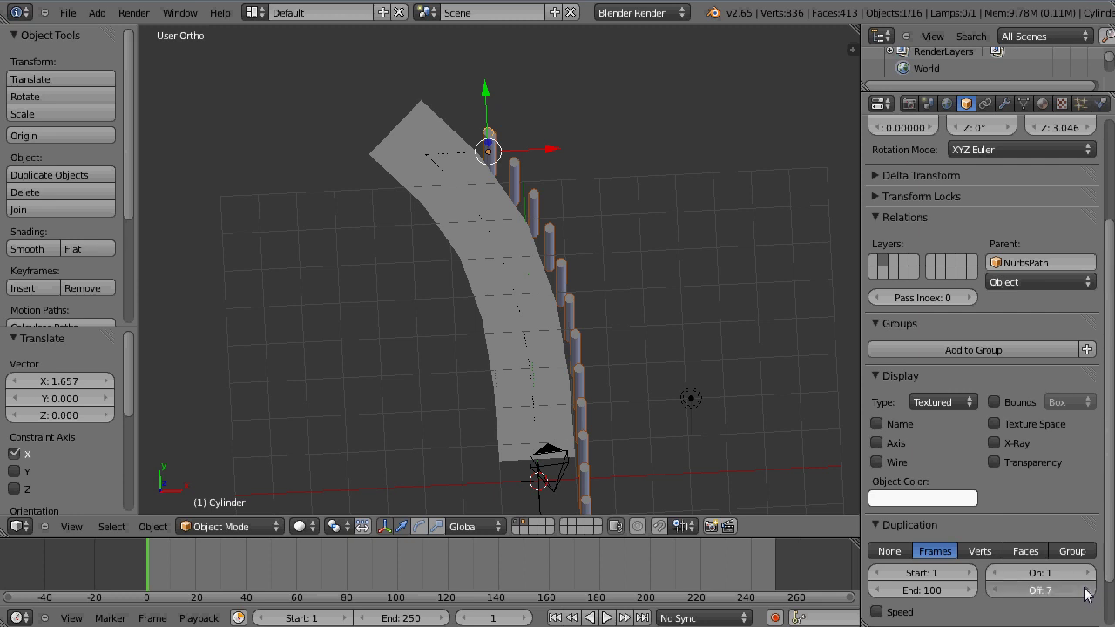
{"action": "left_click", "coordinate": [1086, 591]}
{"action": "left_click", "coordinate": [1086, 592]}
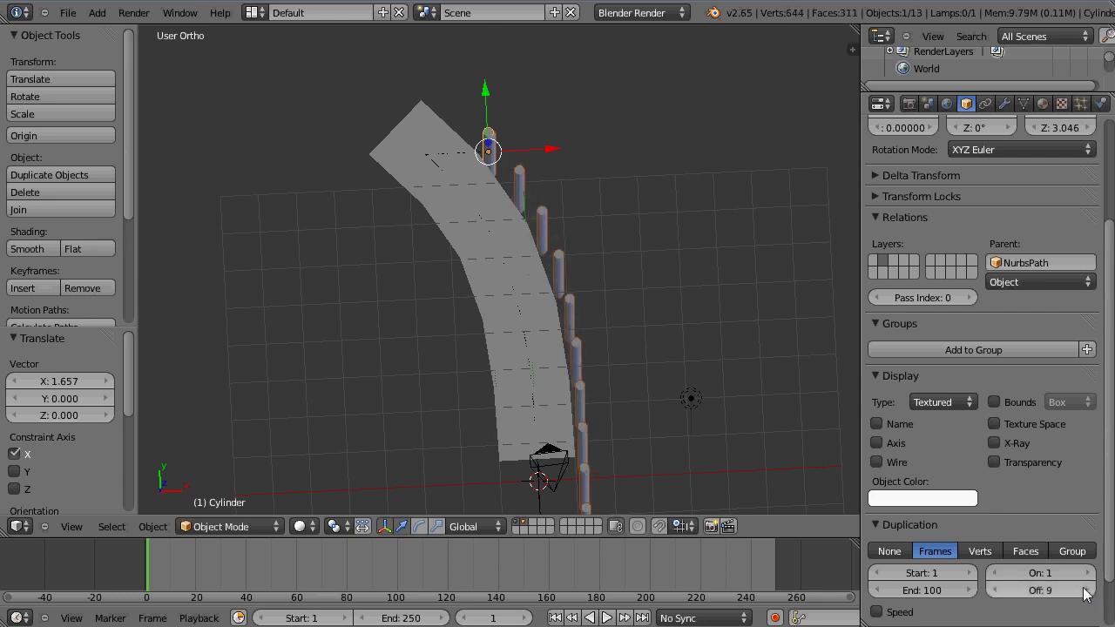
{"action": "left_click", "coordinate": [1086, 592]}
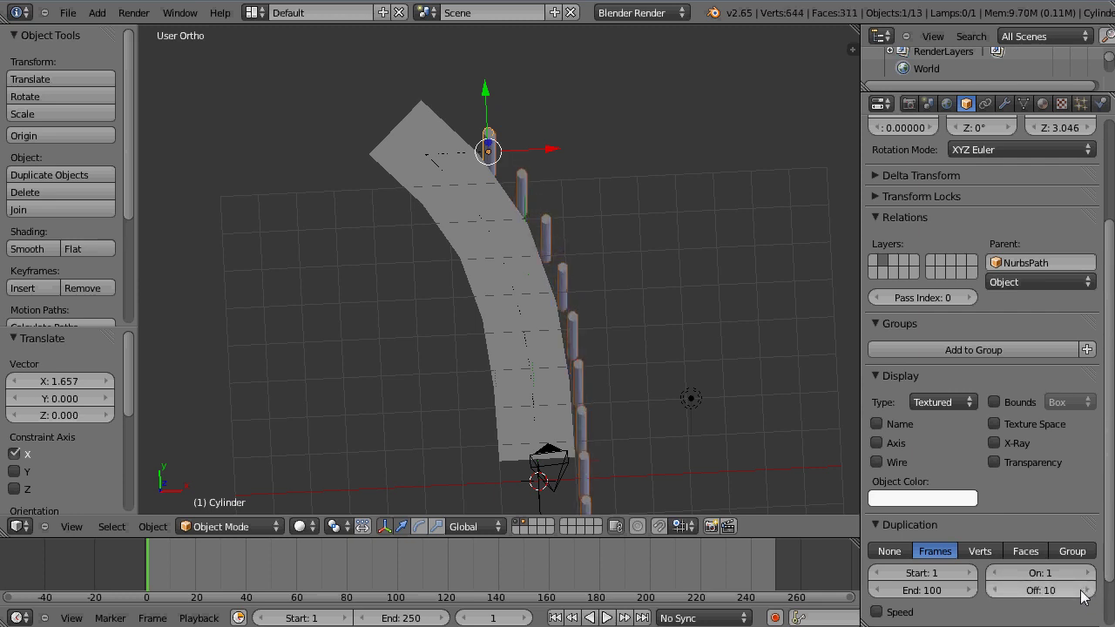
{"action": "left_click", "coordinate": [1085, 592]}
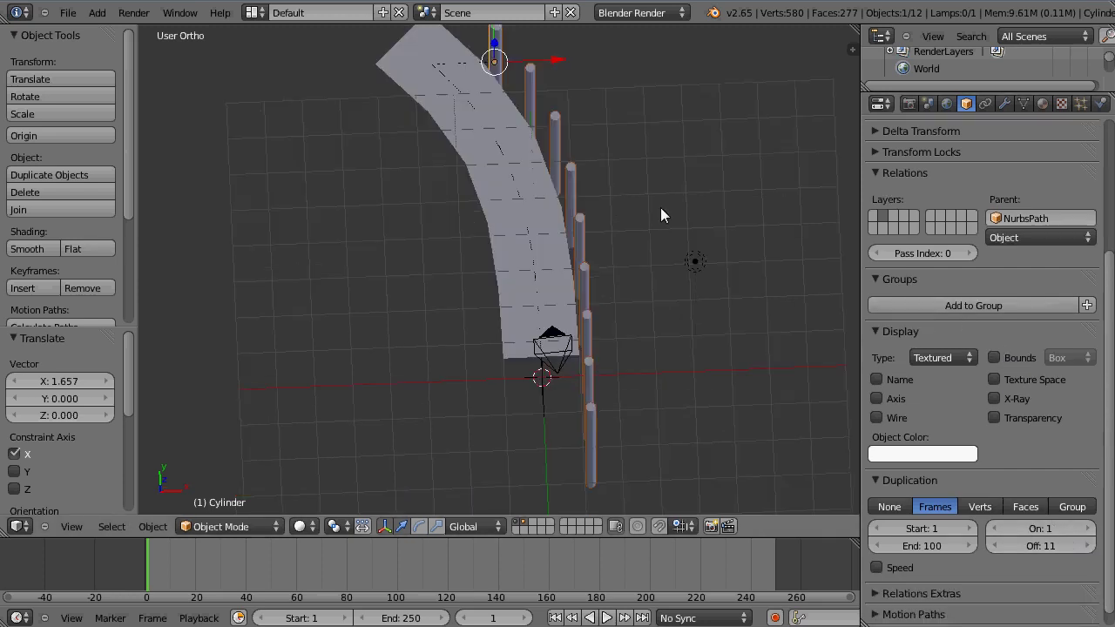
Step: Move the NurbsPath curve by about -0.167 in X, 0.940 in Y and 0.326 in Z
{"action": "middle_click_drag", "start_coordinate": [660, 207], "coordinate": [664, 258], "text": "shift"}
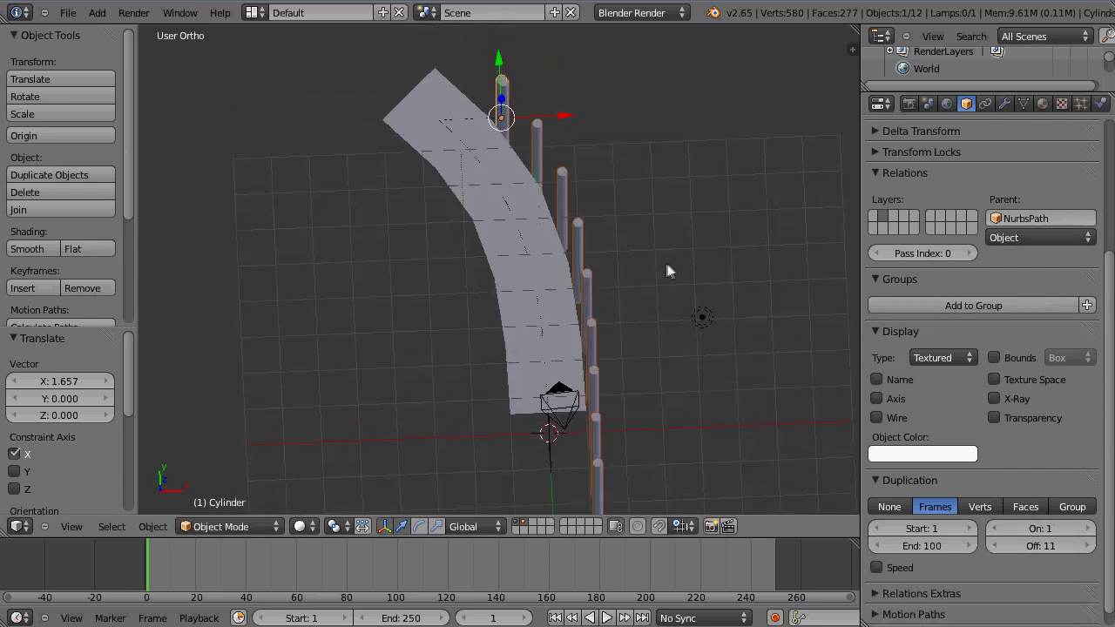
{"action": "right_click", "coordinate": [446, 127]}
{"action": "right_click", "coordinate": [448, 128]}
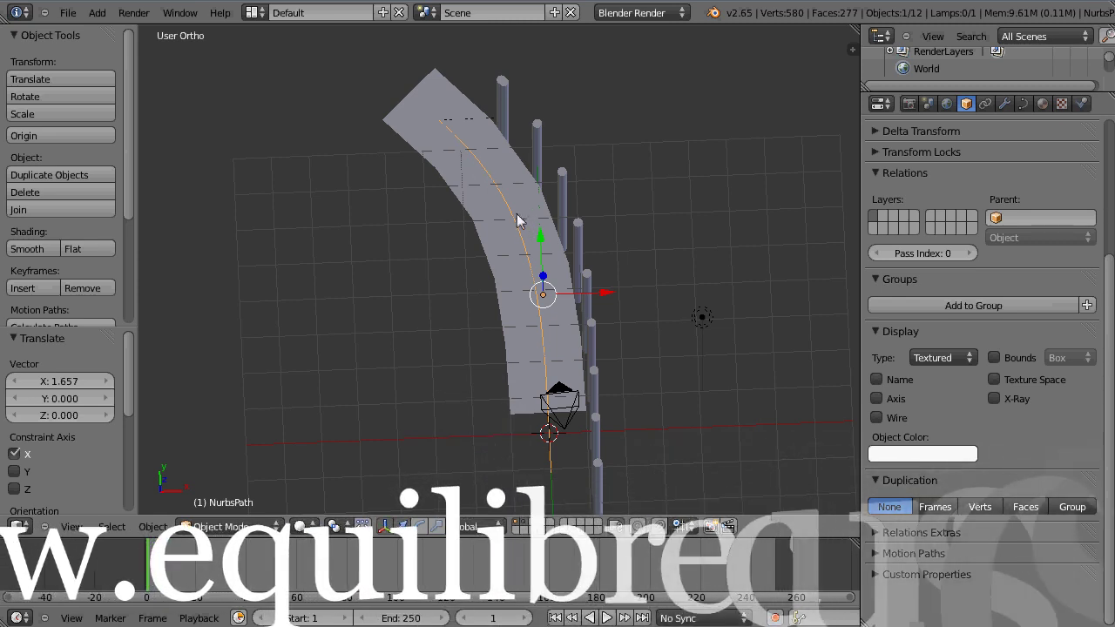
{"action": "key", "text": "g"}
{"action": "left_click", "coordinate": [505, 182]}
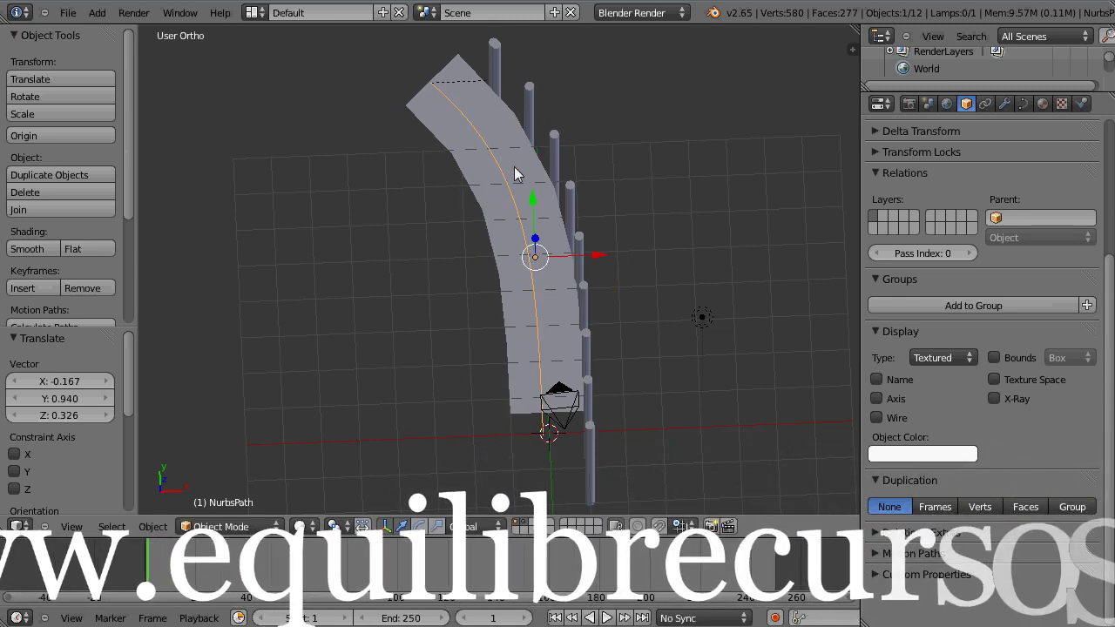
Step: Move the original post to the strip's far corner, by about -0.730 in X, 0.682 in Y and 0.227 in Z
{"action": "right_click", "coordinate": [524, 94]}
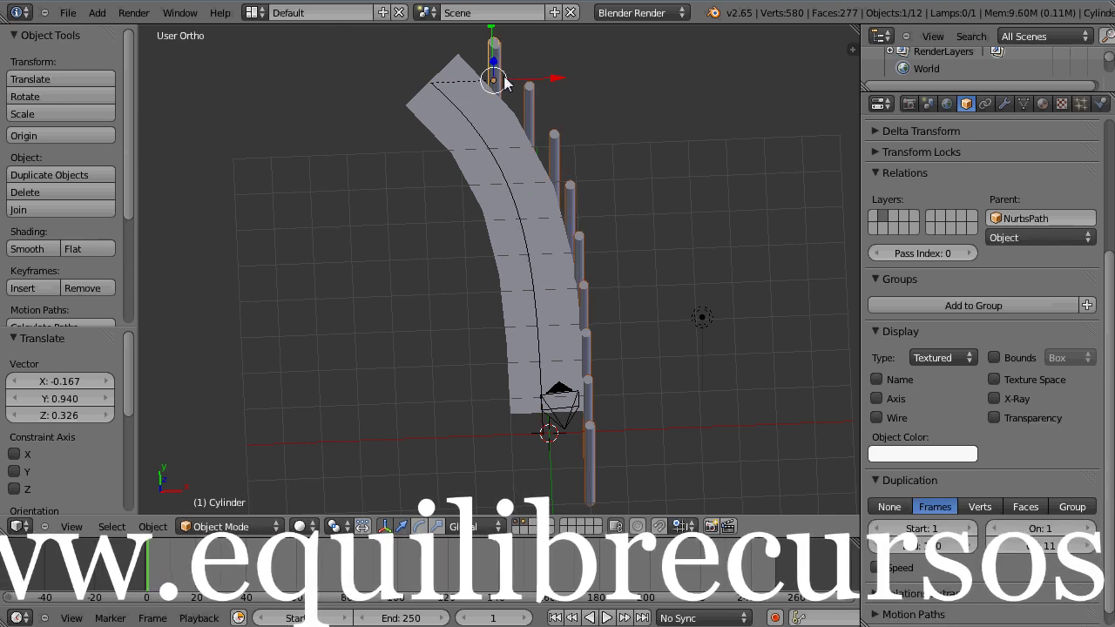
{"action": "key", "text": "g"}
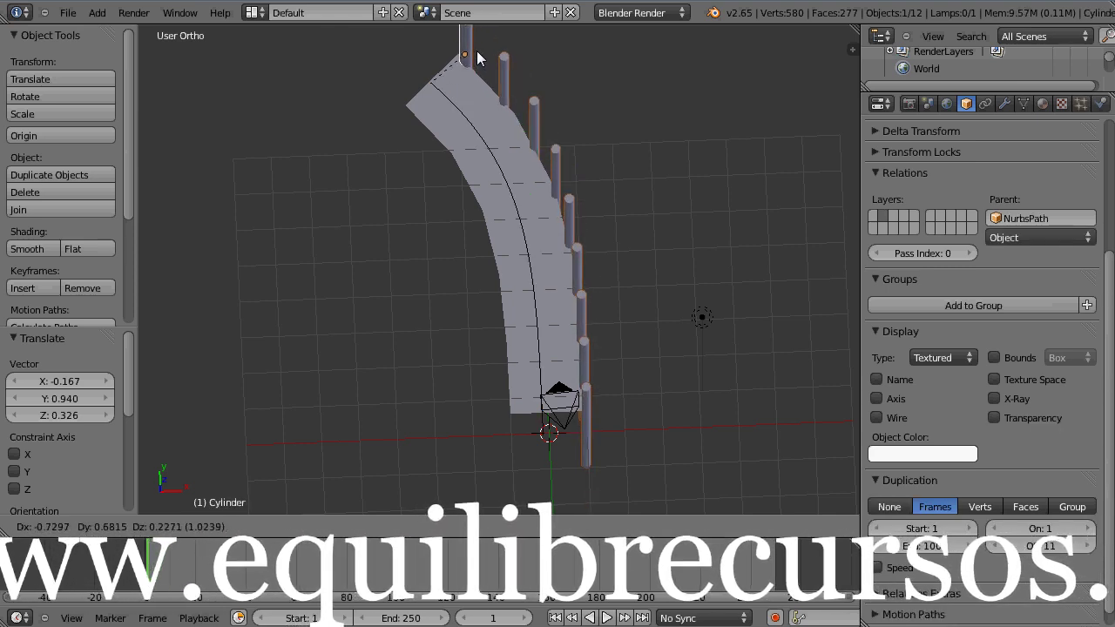
{"action": "left_click", "coordinate": [477, 58]}
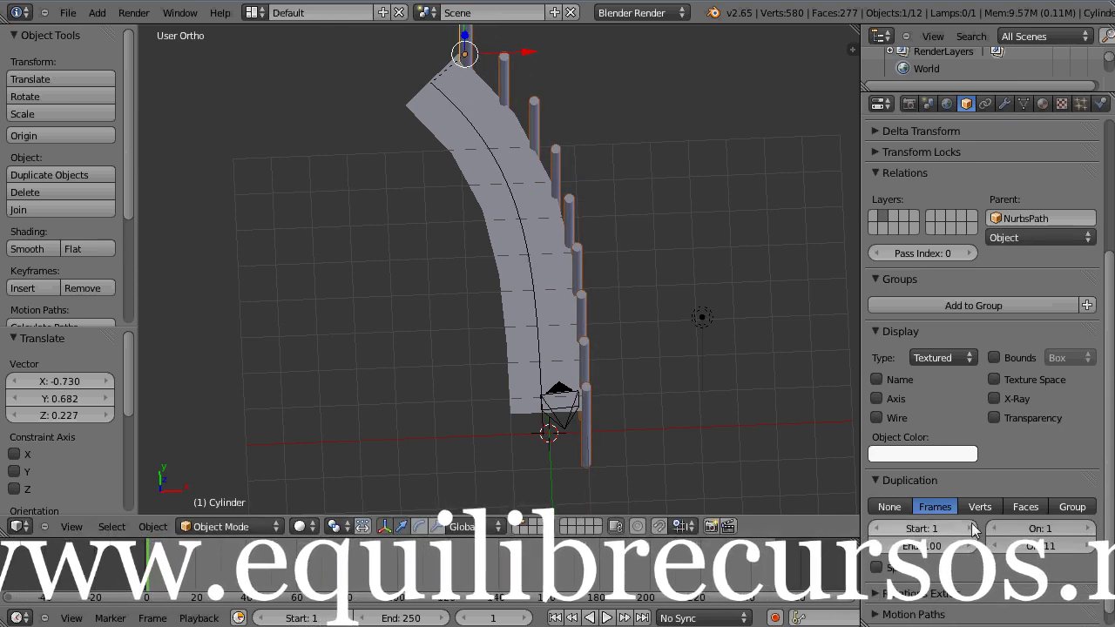
Step: Widen the gaps between the duplicated posts by setting the Off value to 14
{"action": "middle_click_drag", "start_coordinate": [617, 485], "coordinate": [685, 386]}
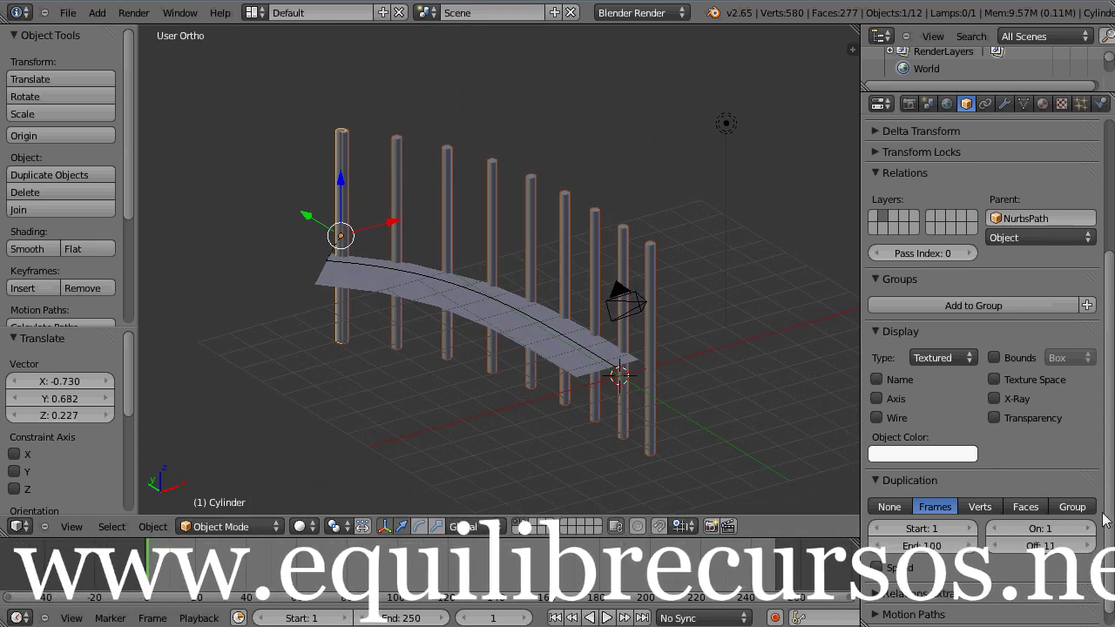
{"action": "left_click", "coordinate": [1085, 546]}
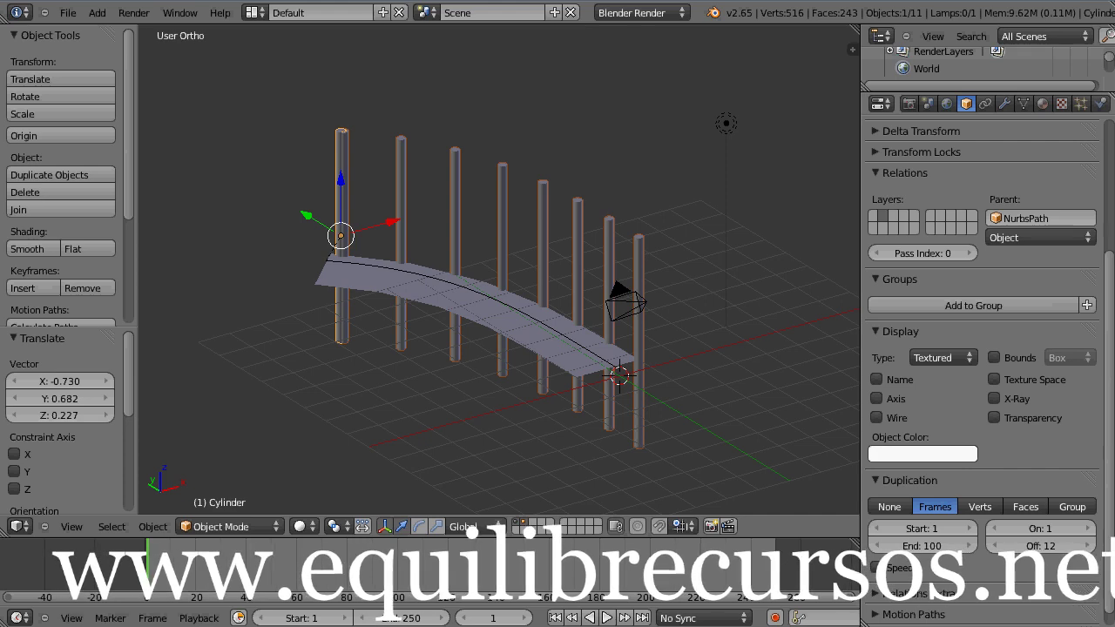
{"action": "left_click", "coordinate": [1085, 546]}
{"action": "left_click", "coordinate": [1085, 546]}
{"action": "mouse_move", "coordinate": [661, 396]}
{"action": "middle_mouse_down"}
{"action": "mouse_move", "coordinate": [745, 412]}
{"action": "mouse_move", "coordinate": [604, 405]}
{"action": "mouse_move", "coordinate": [700, 386]}
{"action": "mouse_move", "coordinate": [663, 380]}
{"action": "middle_mouse_up"}
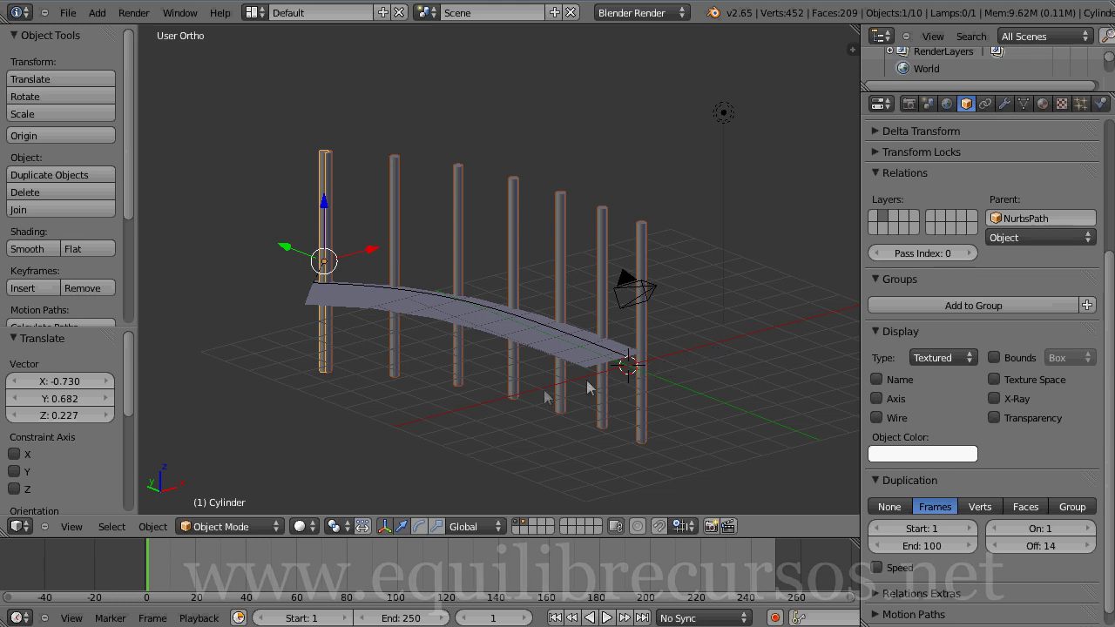
Step: Switch to the empty third layer and add a UV sphere at the 3D cursor
{"action": "left_click", "coordinate": [533, 521]}
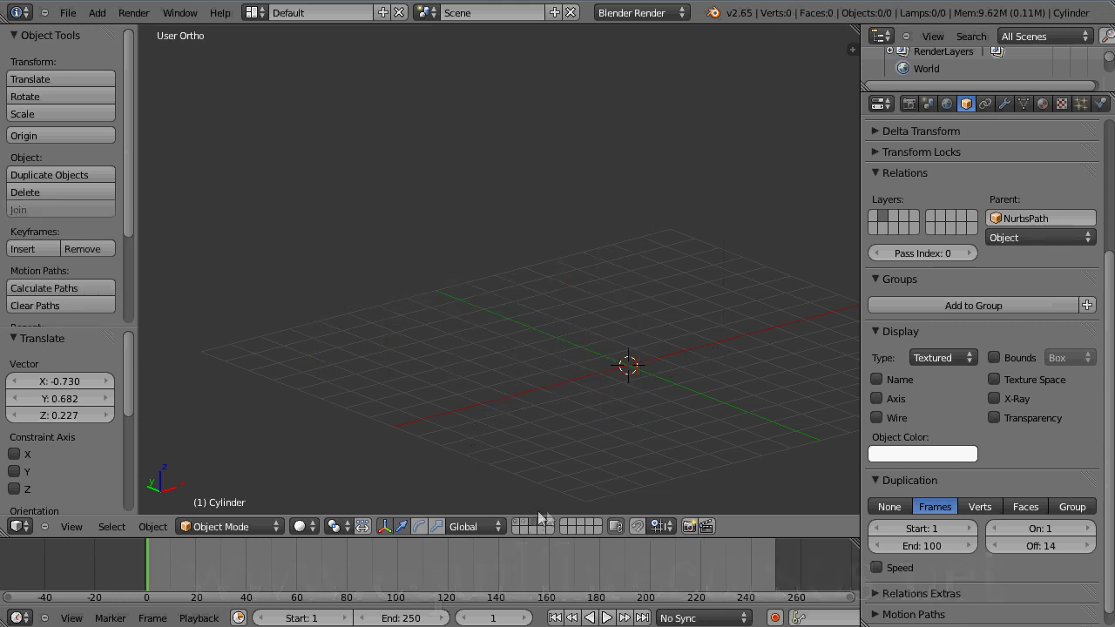
{"action": "middle_click_drag", "start_coordinate": [626, 477], "coordinate": [608, 389], "text": "shift"}
{"action": "key", "text": "shift+a"}
{"action": "mouse_move", "coordinate": [567, 277]}
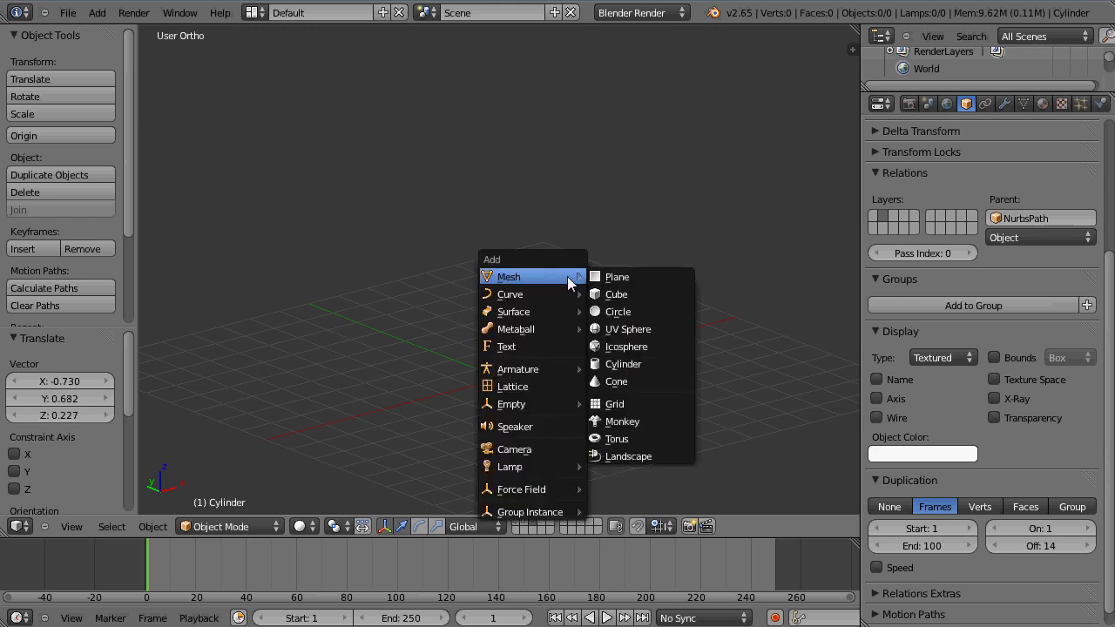
{"action": "left_click", "coordinate": [620, 331]}
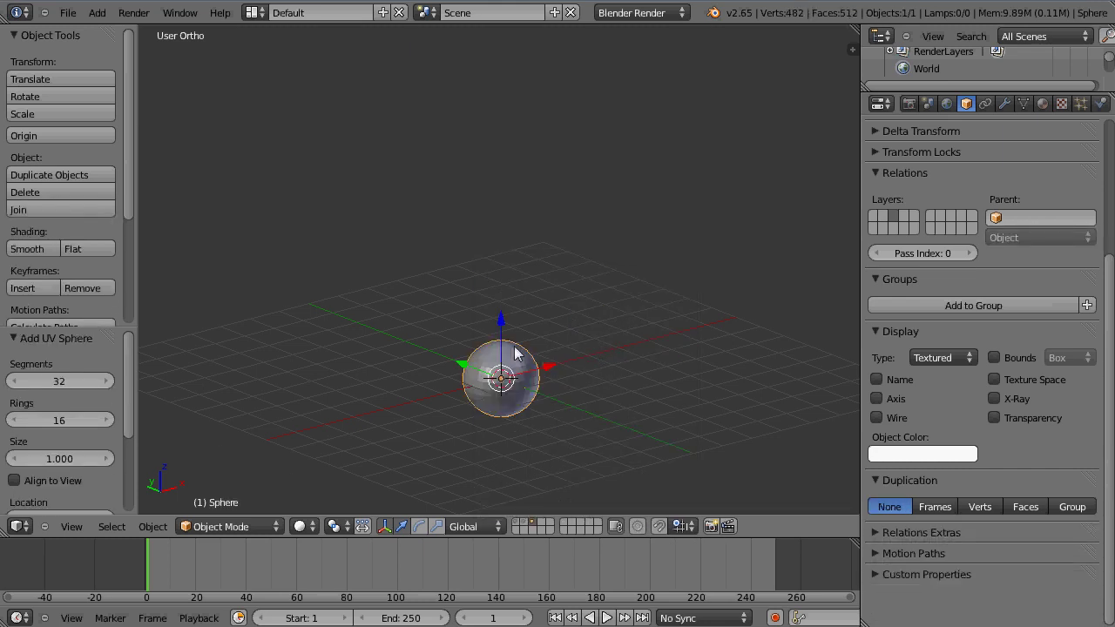
Step: Raise the sphere about 1.672 along the Z axis
{"action": "left_click_drag", "start_coordinate": [503, 342], "coordinate": [501, 281]}
{"action": "key", "text": "KP_1"}
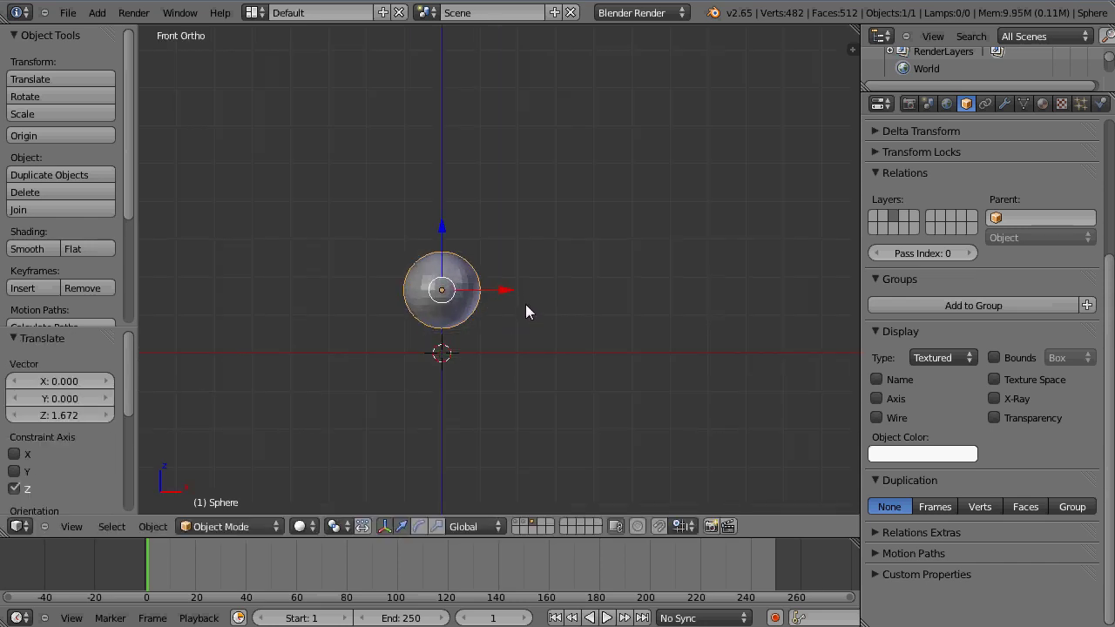
Step: Extrude a two-by-two block of faces on the sphere's +X side outward and slightly upward, and rotate its end by about 18.633°
{"action": "key", "text": "Tab"}
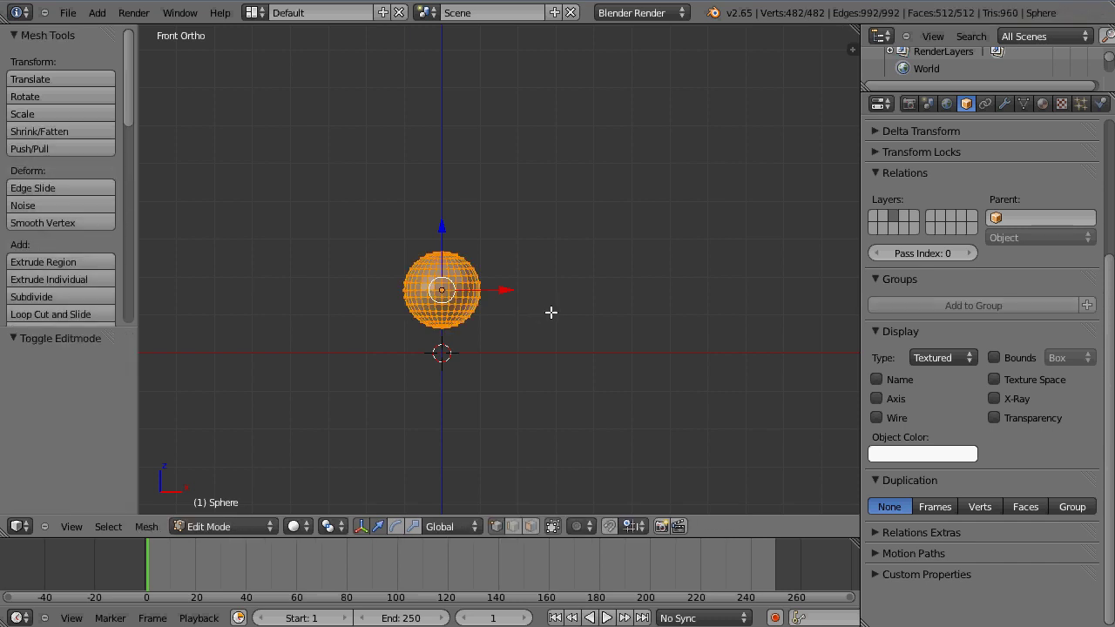
{"action": "key", "text": "KP_3"}
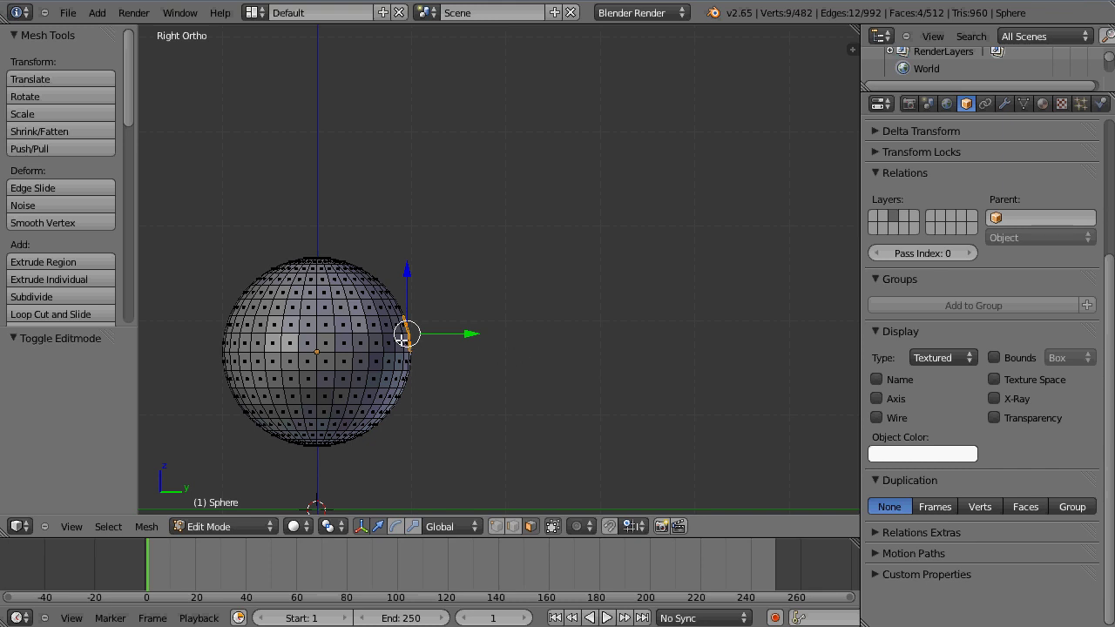
{"action": "right_click", "coordinate": [308, 326]}
{"action": "right_click", "coordinate": [325, 324], "text": "shift"}
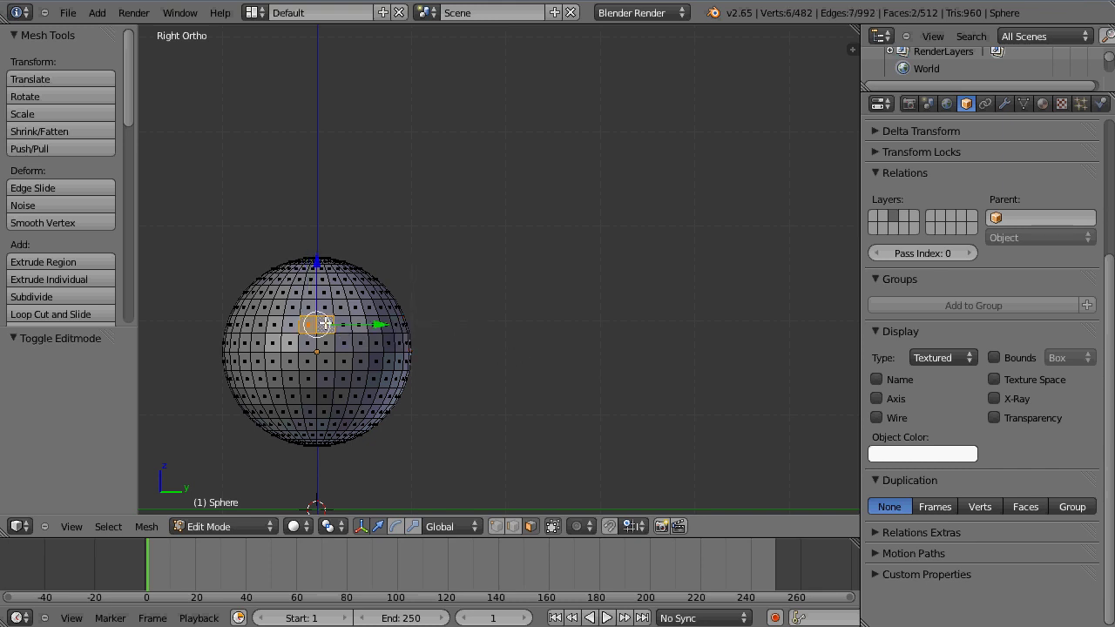
{"action": "right_click", "coordinate": [311, 344], "text": "shift"}
{"action": "right_click", "coordinate": [324, 343], "text": "shift"}
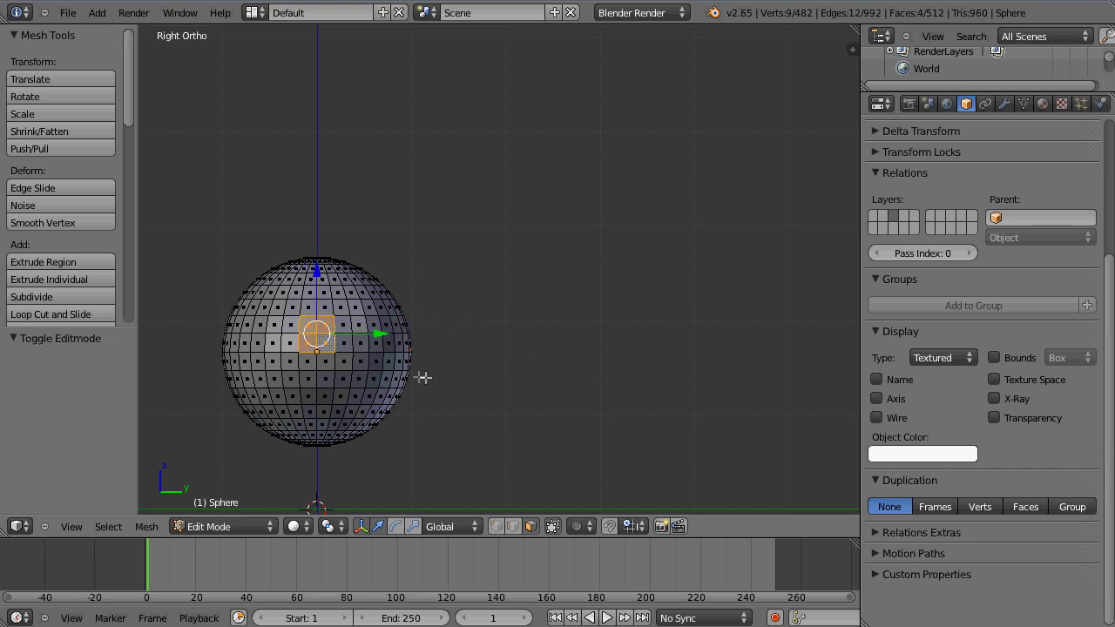
{"action": "key", "text": "KP_1"}
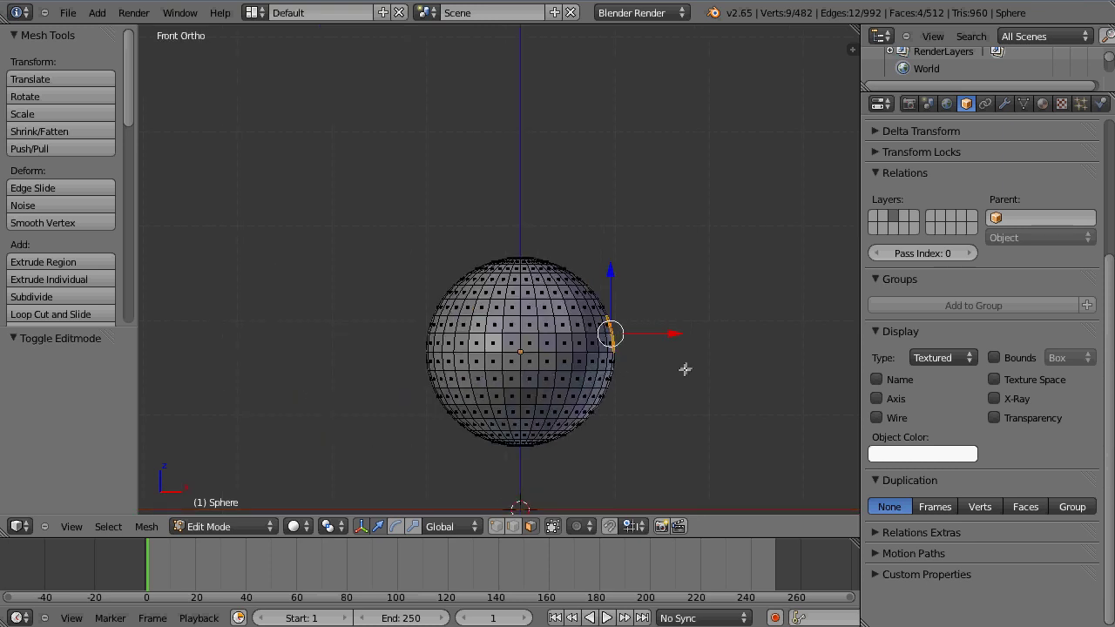
{"action": "right_click", "coordinate": [638, 316], "text": "ctrl"}
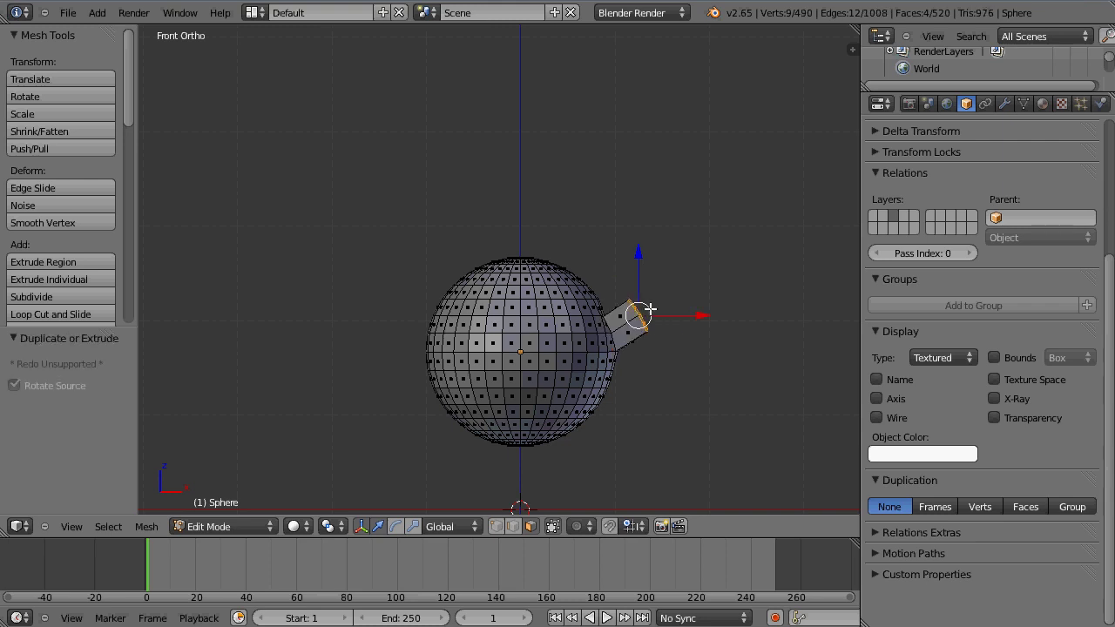
{"action": "key", "text": "r"}
{"action": "left_click", "coordinate": [664, 374]}
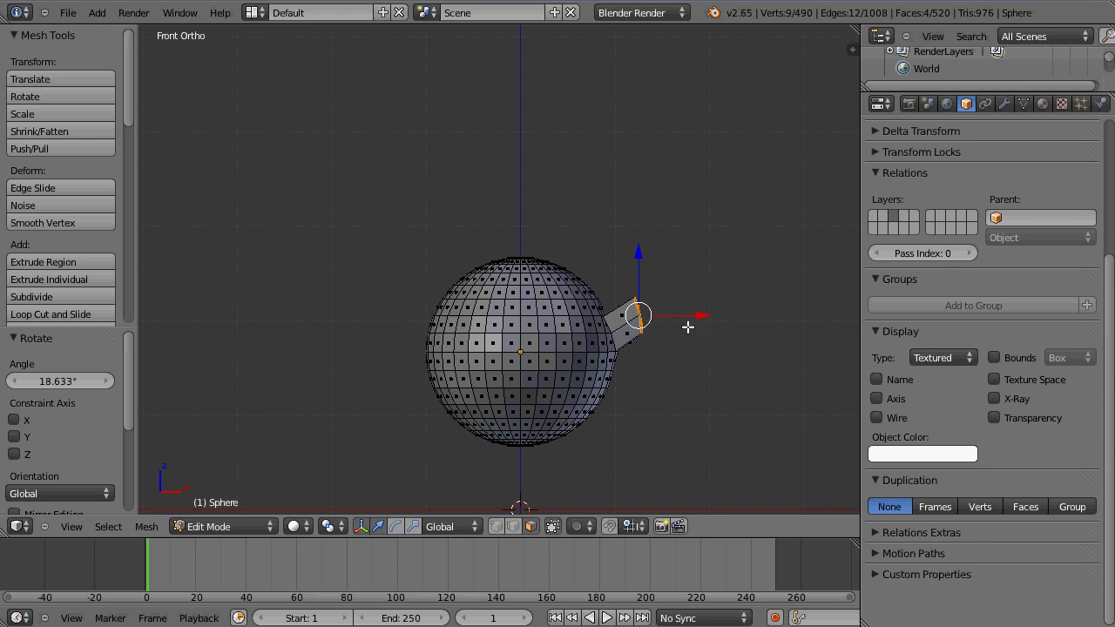
Step: Extrude a second arm segment outward and scale its end face to about 0.765
{"action": "left_click", "coordinate": [680, 300], "text": "ctrl"}
{"action": "key", "text": "s"}
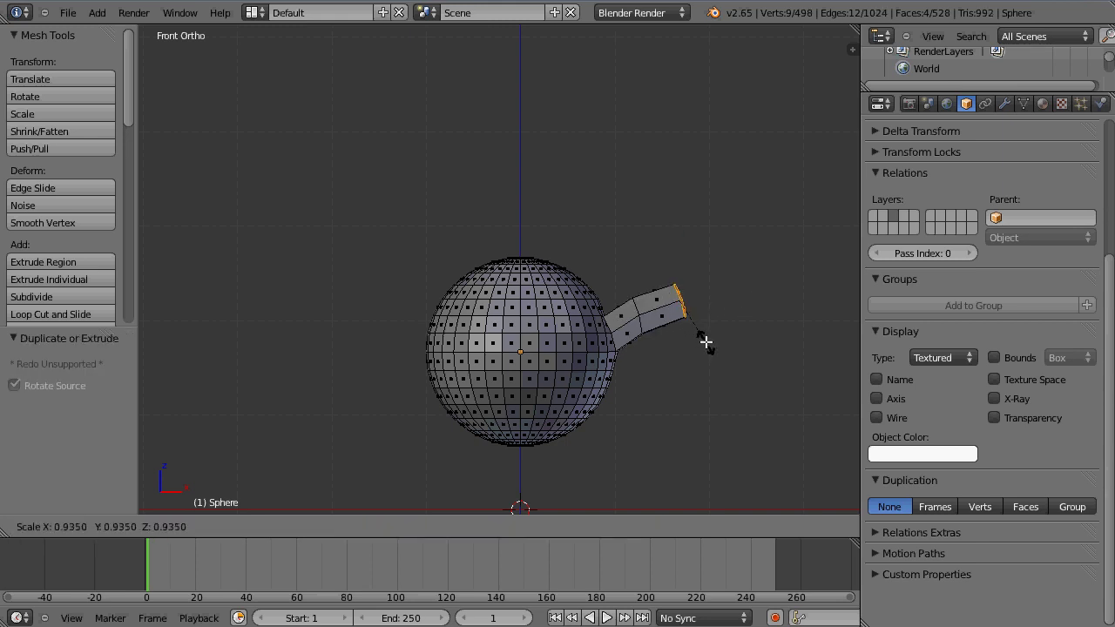
{"action": "left_click", "coordinate": [701, 335]}
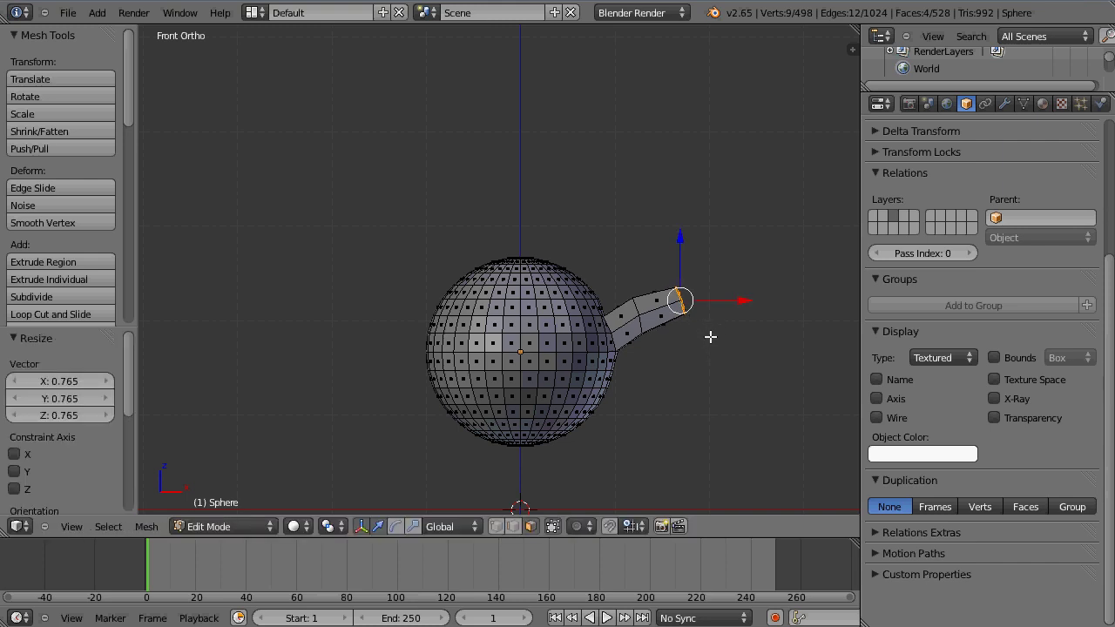
Step: Extrude a third arm segment that bends downward and raise its end about 0.185 along Z
{"action": "left_click", "coordinate": [712, 339], "text": "ctrl"}
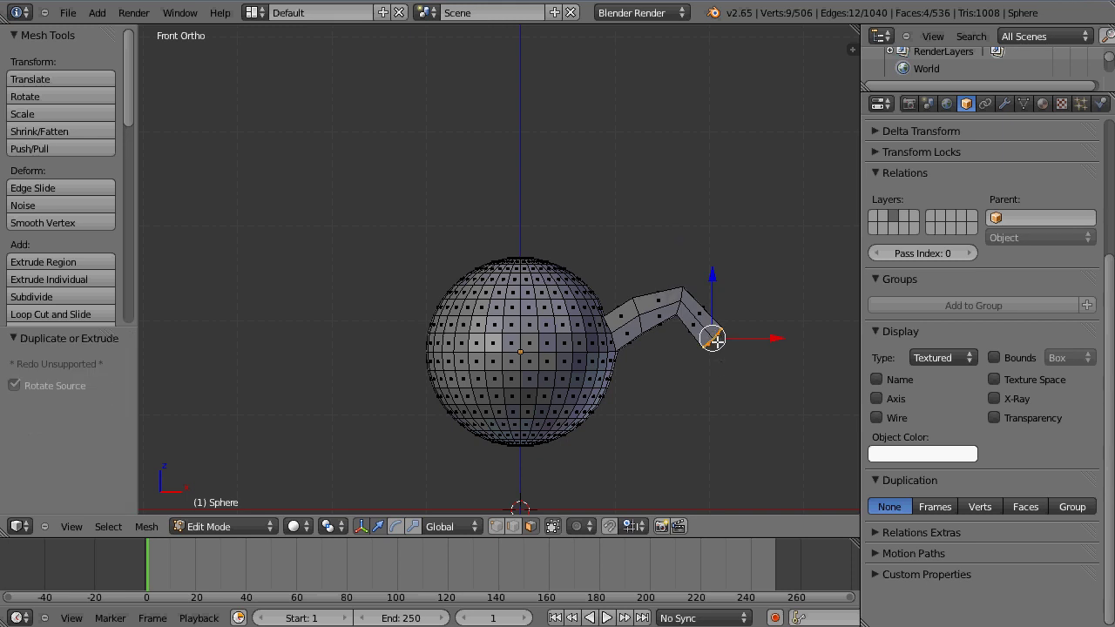
{"action": "key", "text": "g"}
{"action": "key", "text": "z"}
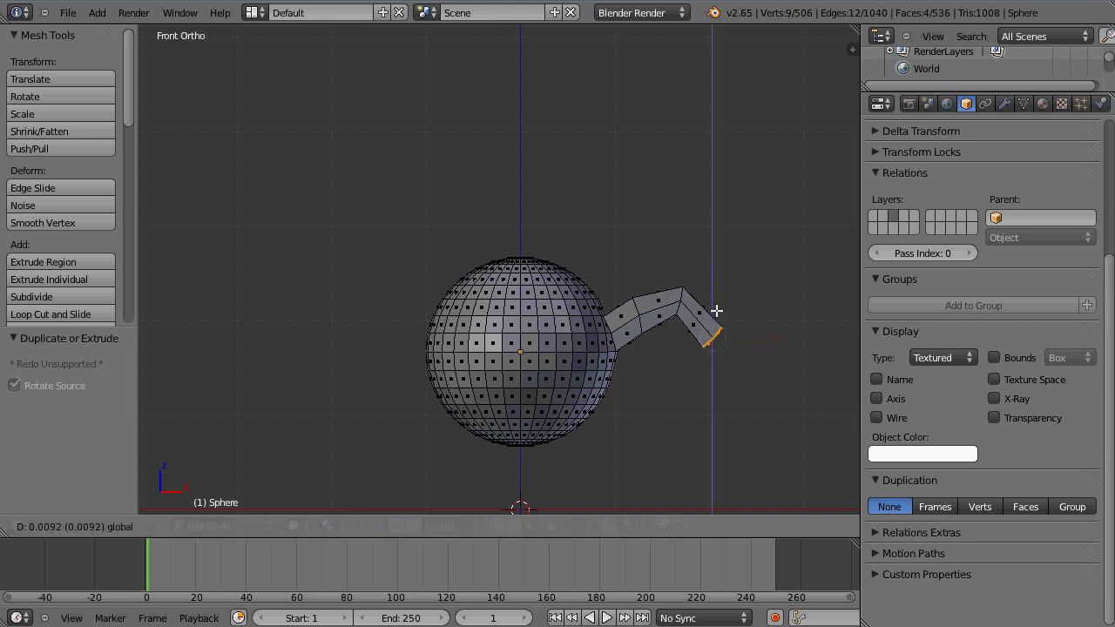
{"action": "left_click", "coordinate": [725, 305]}
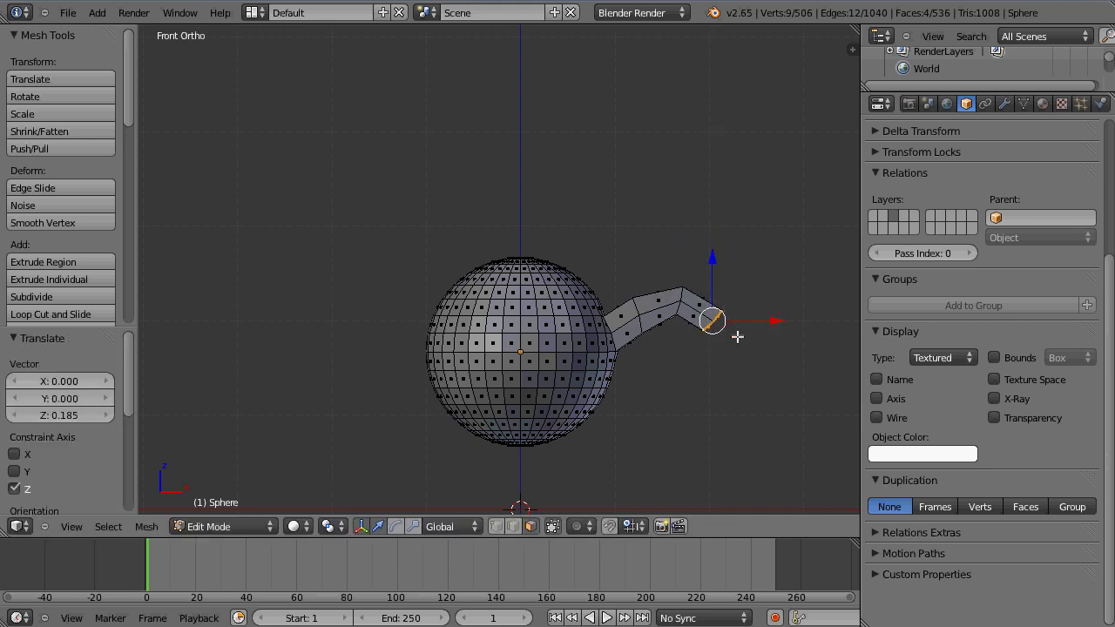
Step: Extrude two more segments downward to complete the arm's hook, and return to Object Mode
{"action": "key", "text": "r"}
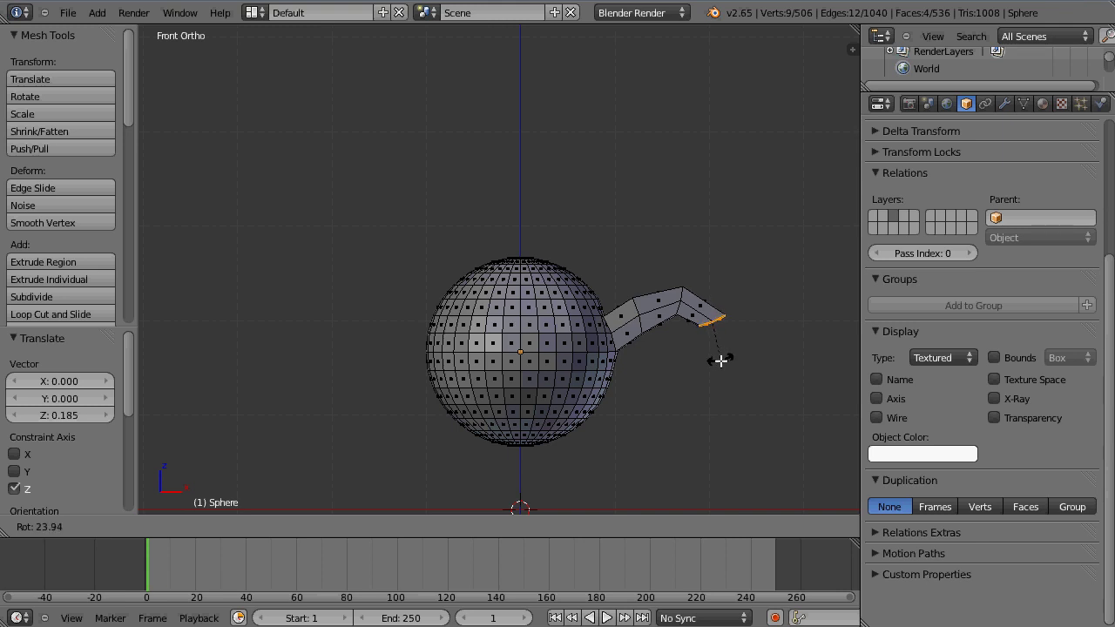
{"action": "right_click", "coordinate": [721, 360]}
{"action": "left_click", "coordinate": [710, 366], "text": "ctrl"}
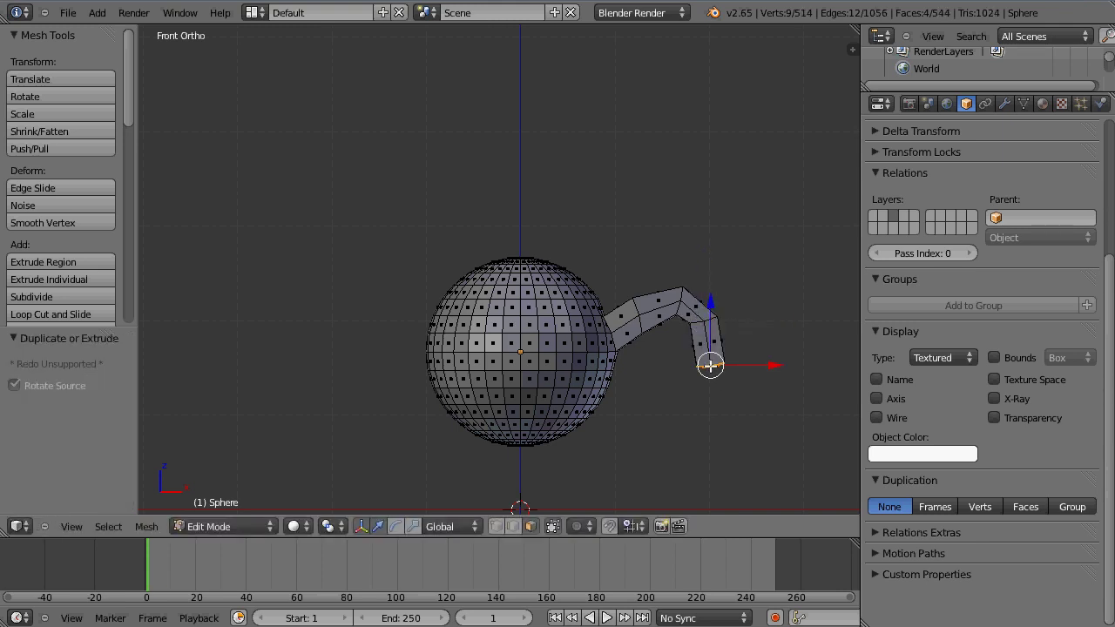
{"action": "left_click", "coordinate": [702, 406], "text": "ctrl"}
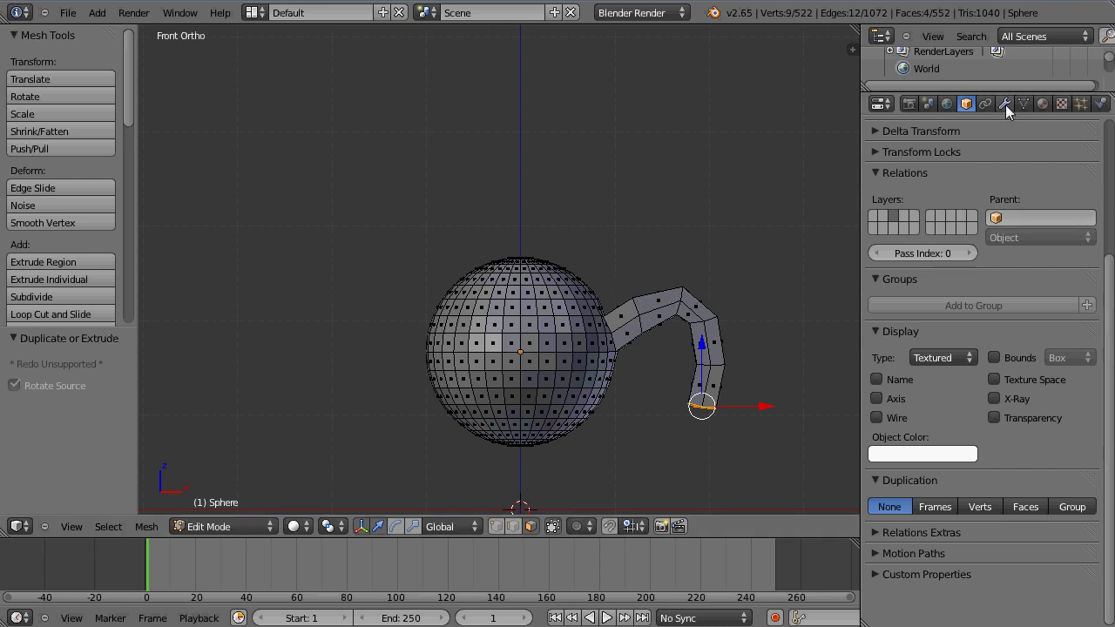
{"action": "key", "text": "a"}
{"action": "key", "text": "Tab"}
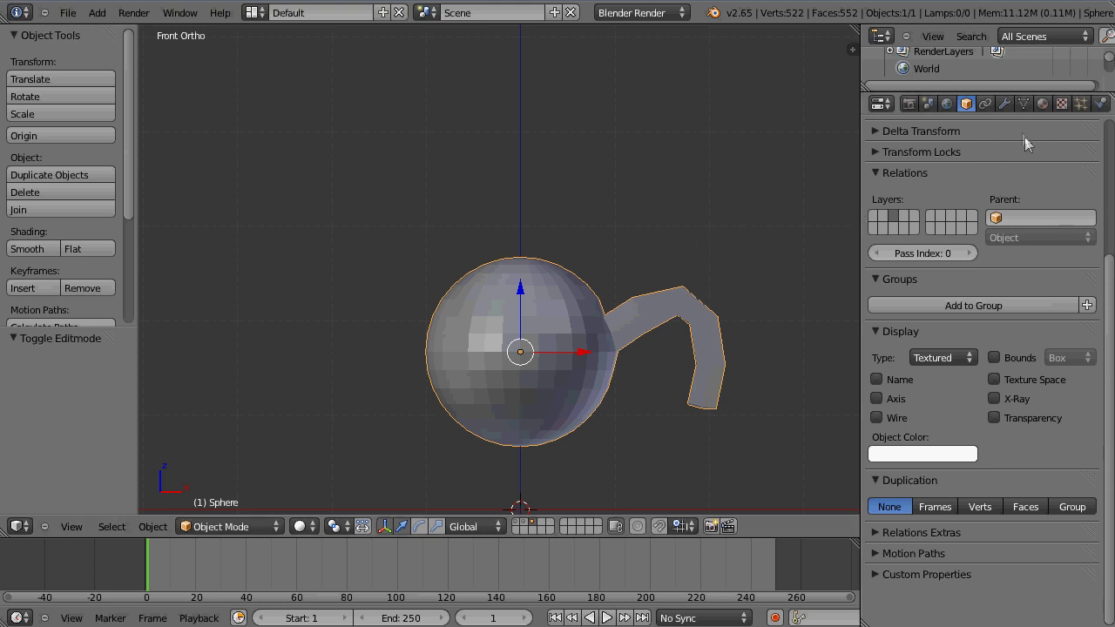
Step: Add a Subdivision Surface modifier with 2 view subdivisions to the hooked sphere and apply smooth shading
{"action": "left_click", "coordinate": [1004, 105]}
{"action": "left_click", "coordinate": [962, 164]}
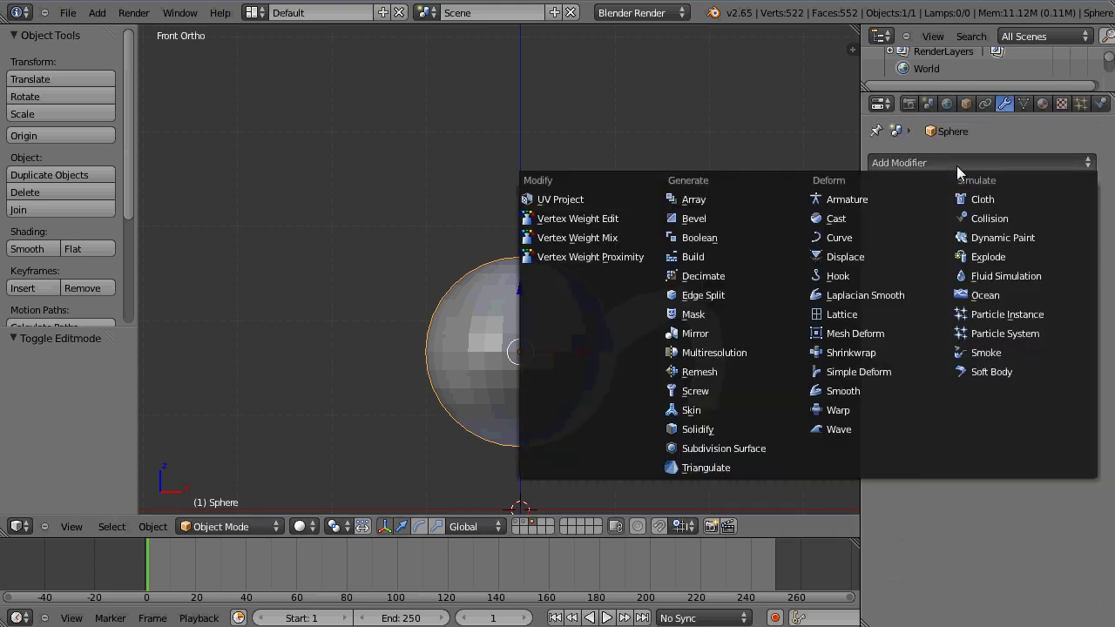
{"action": "left_click", "coordinate": [722, 450]}
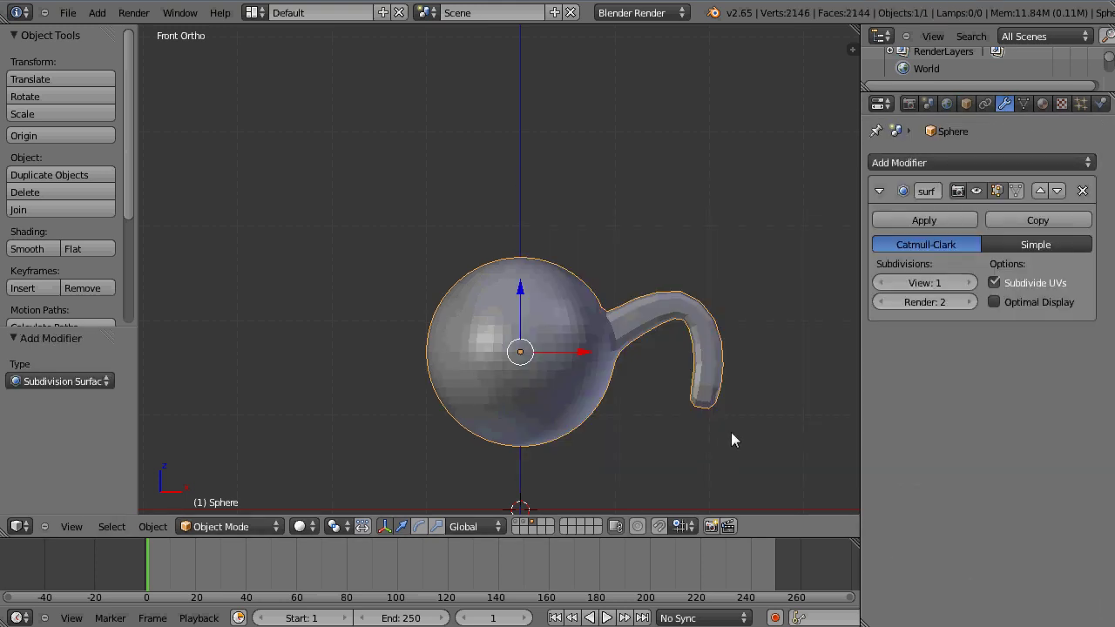
{"action": "left_click", "coordinate": [968, 283]}
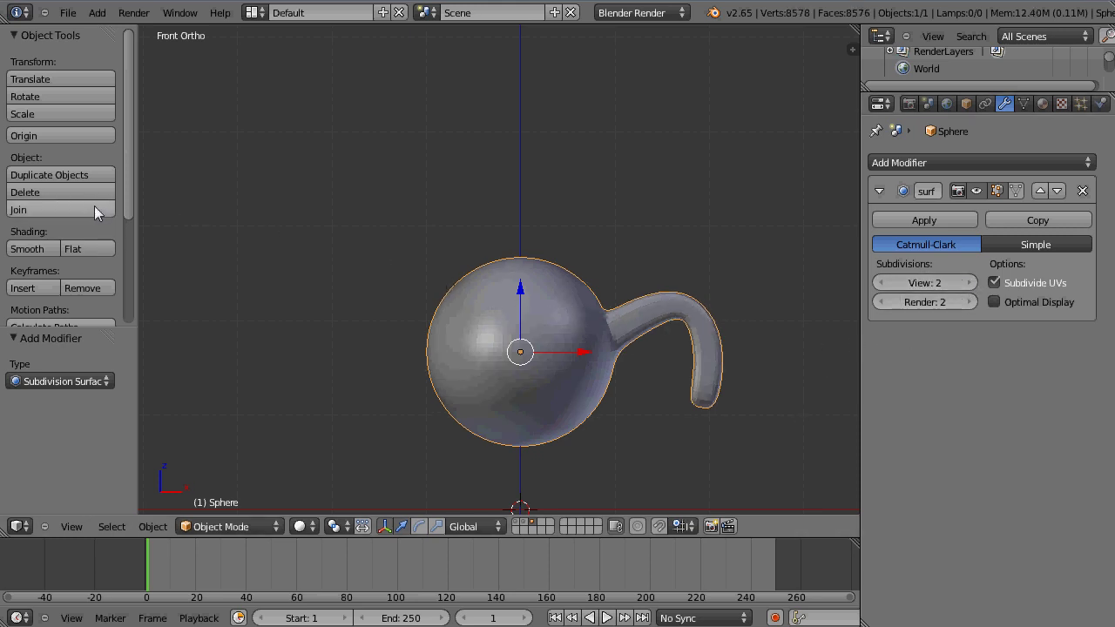
{"action": "left_click", "coordinate": [30, 247]}
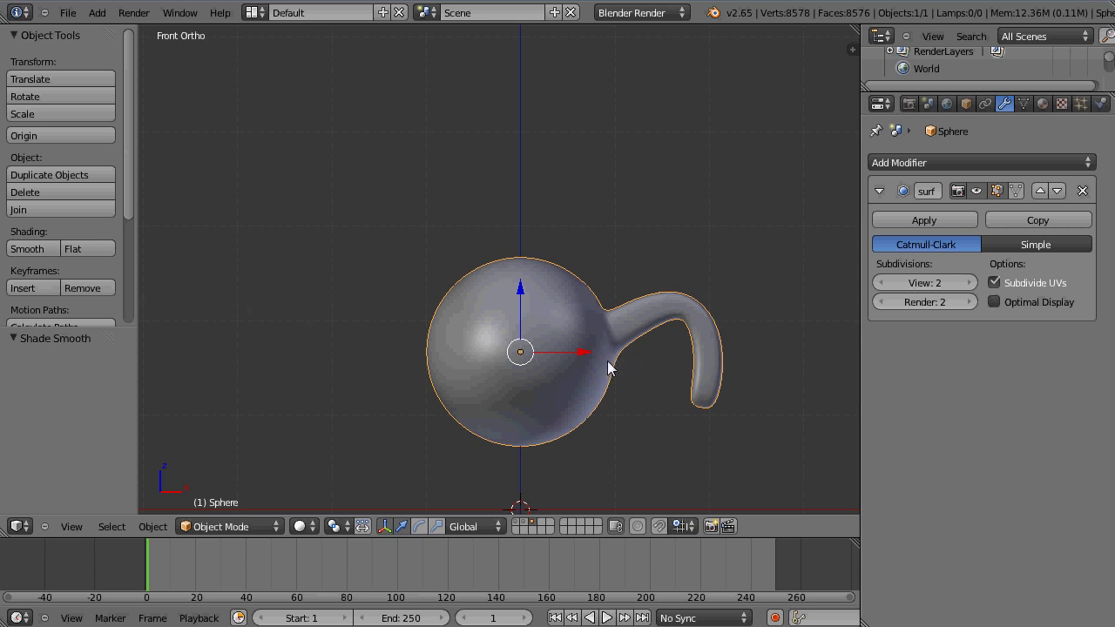
Step: Show the first two layers together with the third, and scale the hooked sphere down to about 0.303
{"action": "left_click", "coordinate": [523, 526], "text": "shift"}
{"action": "left_click", "coordinate": [517, 530], "text": "shift"}
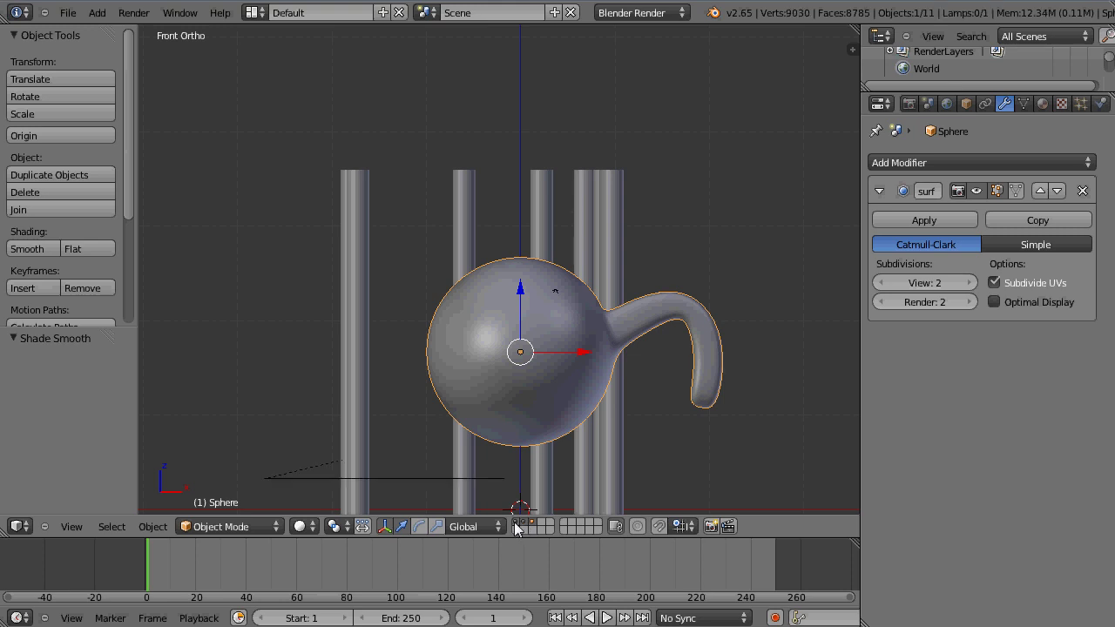
{"action": "scroll", "coordinate": [639, 379], "scroll_direction": "down", "scroll_amount": 2}
{"action": "scroll", "coordinate": [639, 381], "scroll_direction": "down", "scroll_amount": 4}
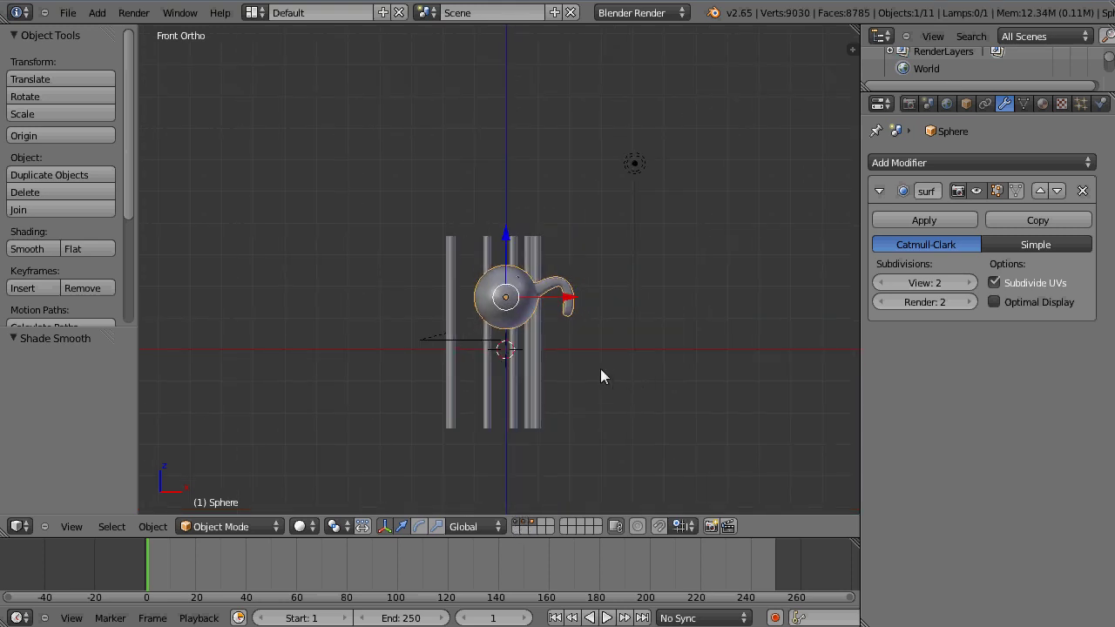
{"action": "middle_click_drag", "start_coordinate": [582, 381], "coordinate": [565, 427]}
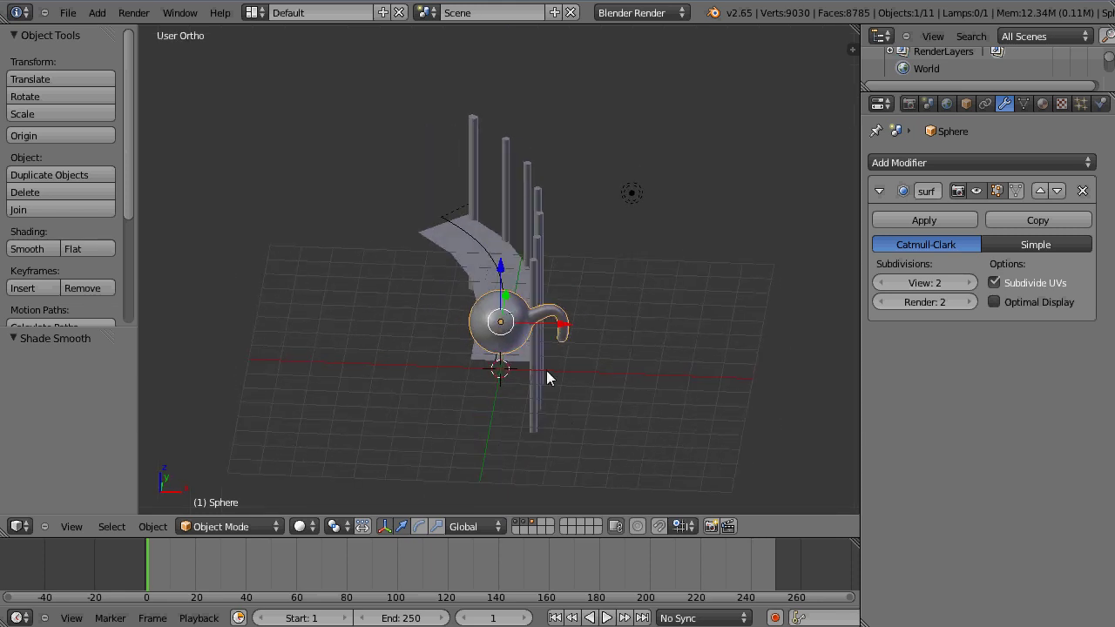
{"action": "key", "text": "s"}
{"action": "left_click", "coordinate": [514, 315]}
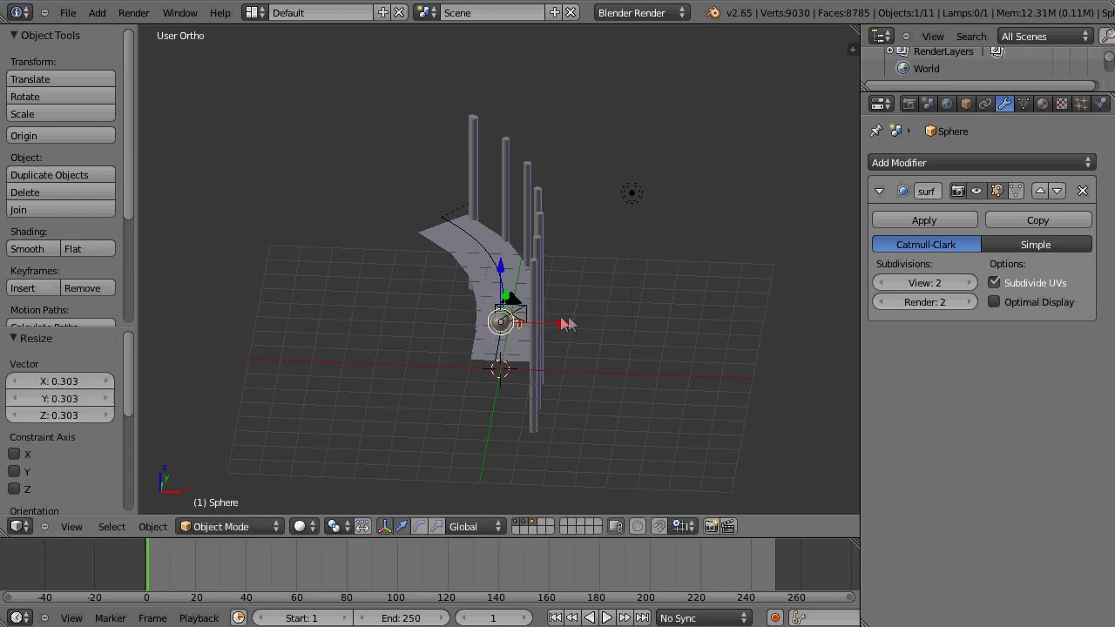
Step: Parent the hooked sphere to the NurbsPath curve with the Follow Path option
{"action": "right_click", "coordinate": [445, 225], "text": "shift"}
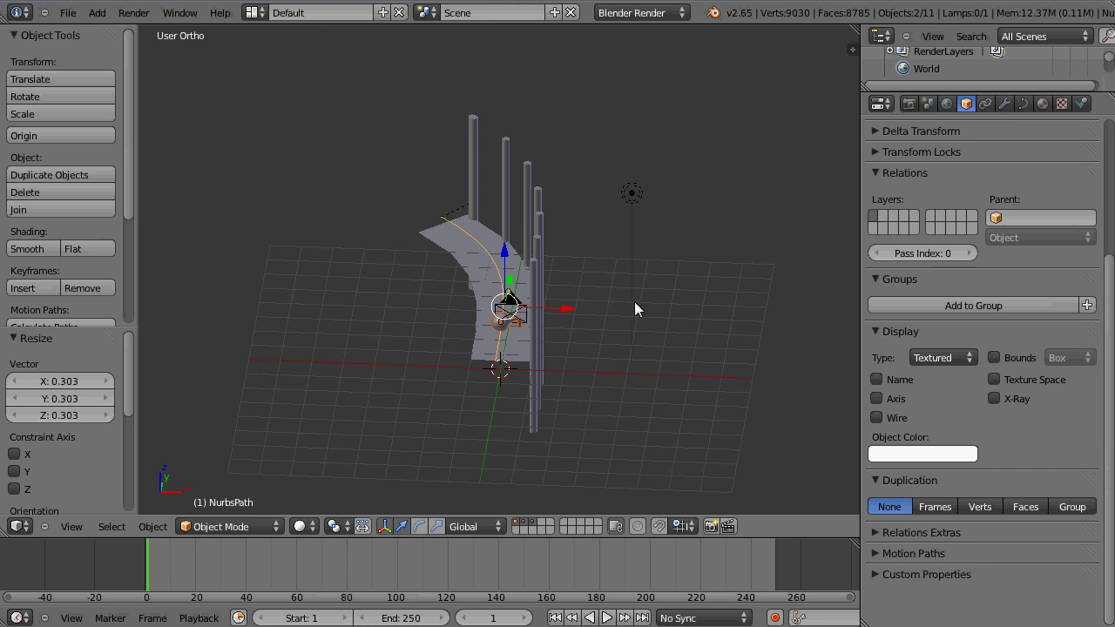
{"action": "key", "text": "ctrl+p"}
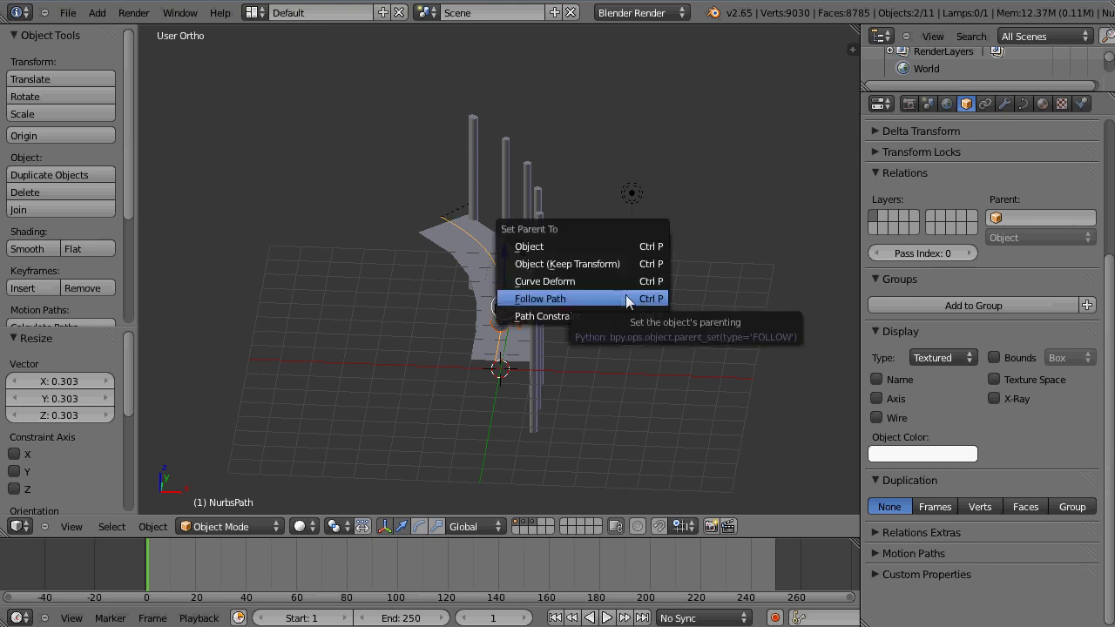
{"action": "left_click", "coordinate": [571, 299]}
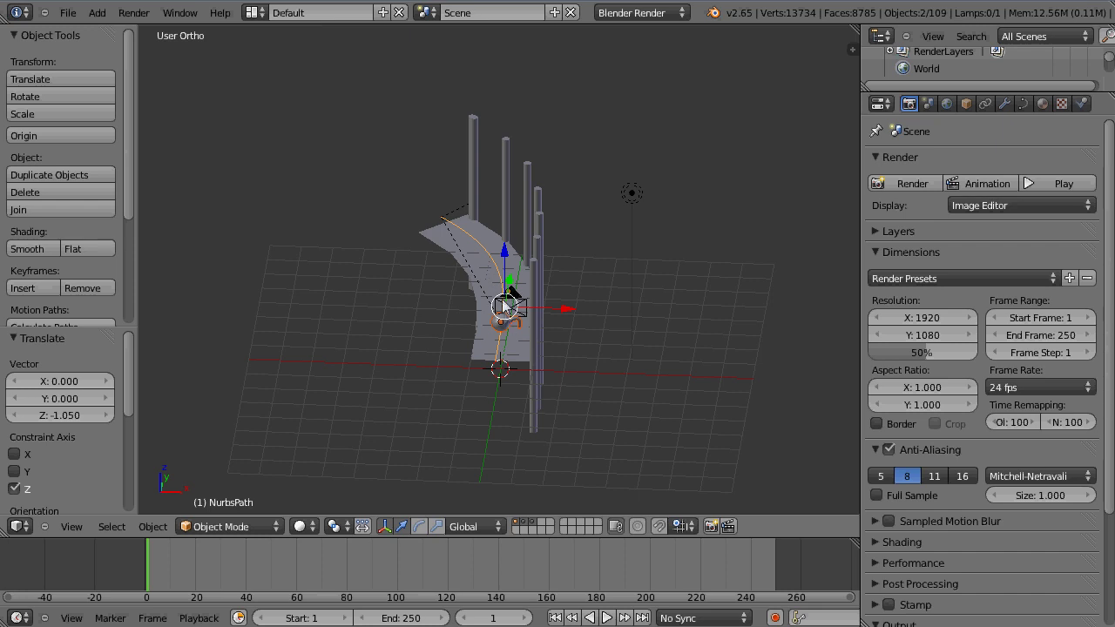
Step: Duplicate the hooked sphere using Frames with Speed disabled, and clear its origin to align the copies with the path
{"action": "right_click", "coordinate": [495, 263]}
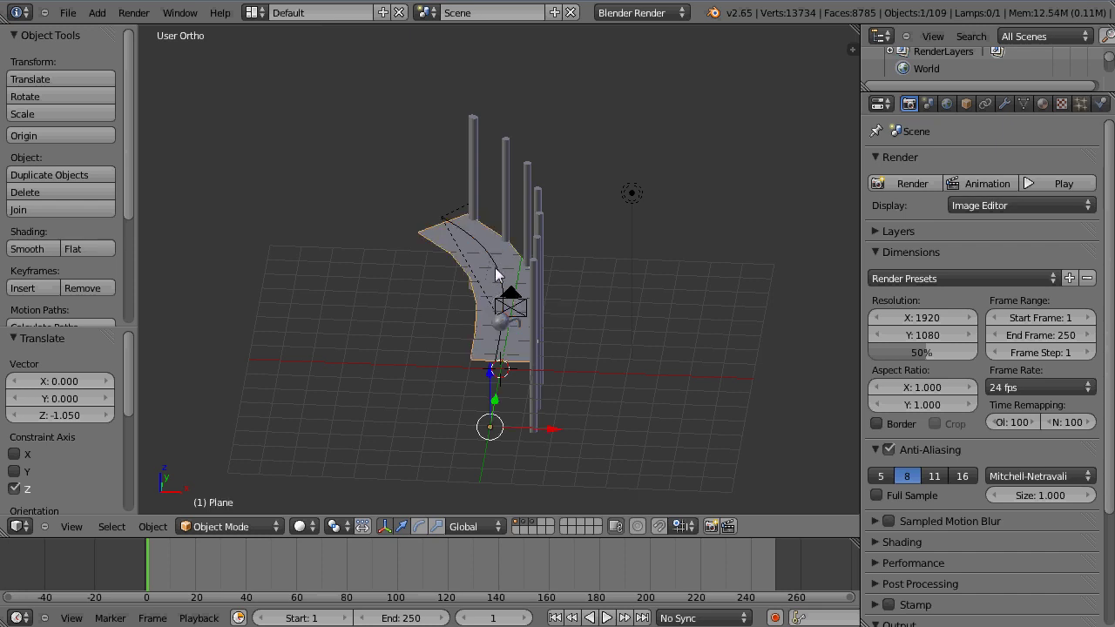
{"action": "right_click", "coordinate": [501, 322]}
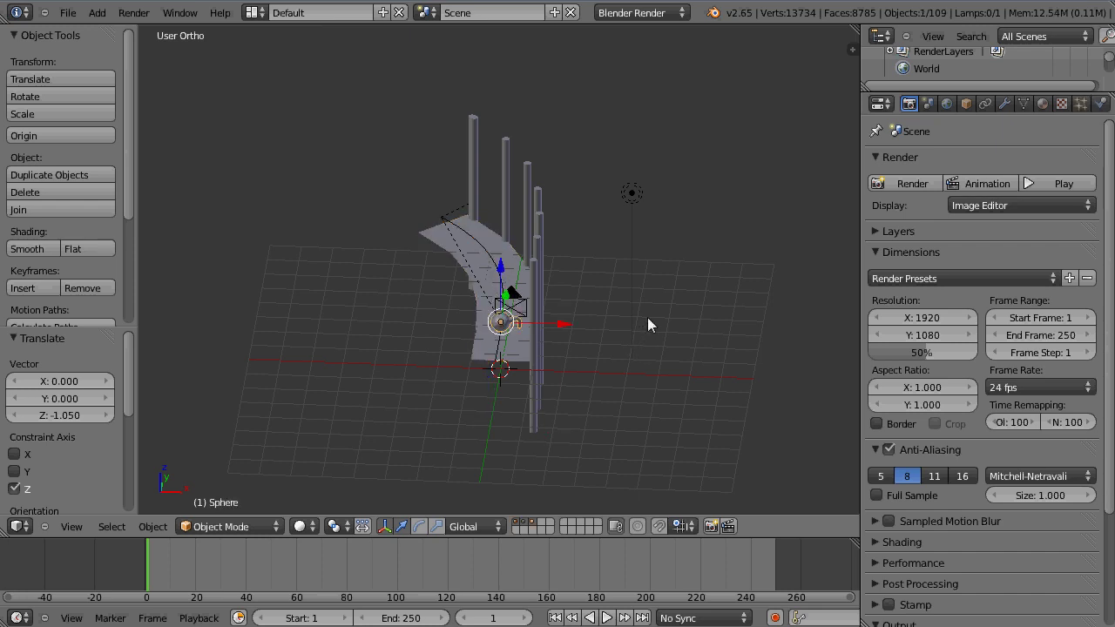
{"action": "left_click", "coordinate": [967, 103]}
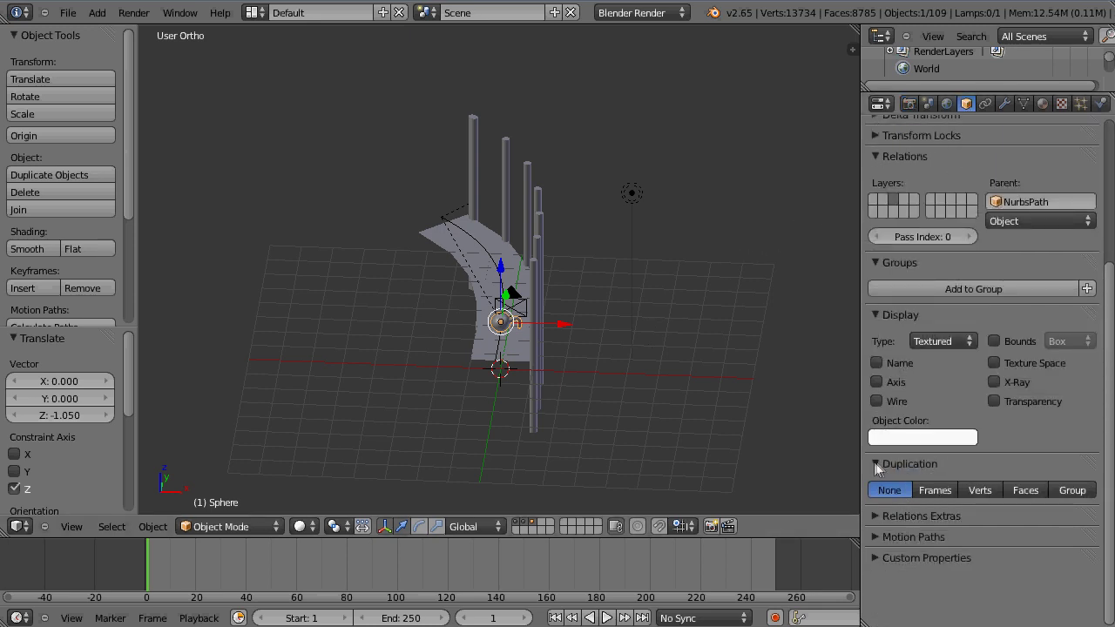
{"action": "left_click", "coordinate": [935, 491]}
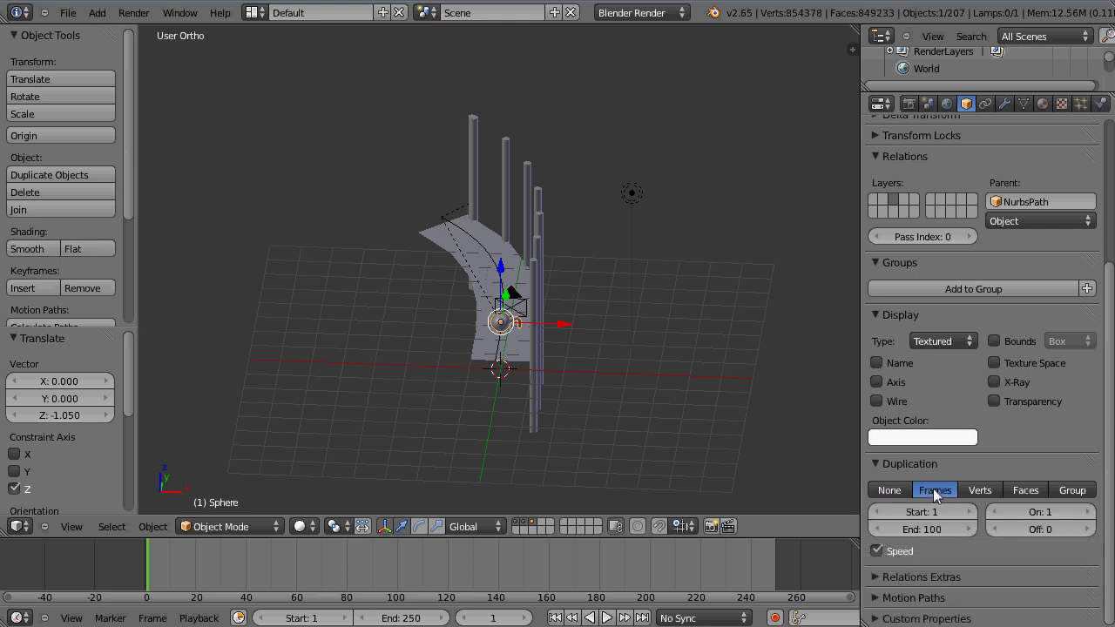
{"action": "left_click", "coordinate": [877, 552]}
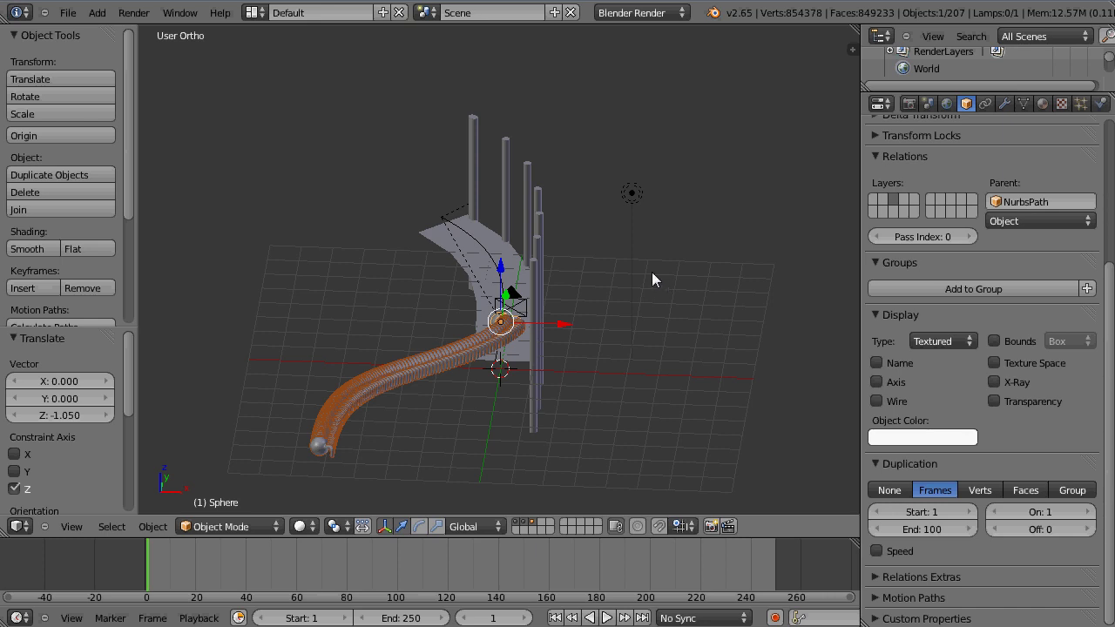
{"action": "key", "text": "alt+o"}
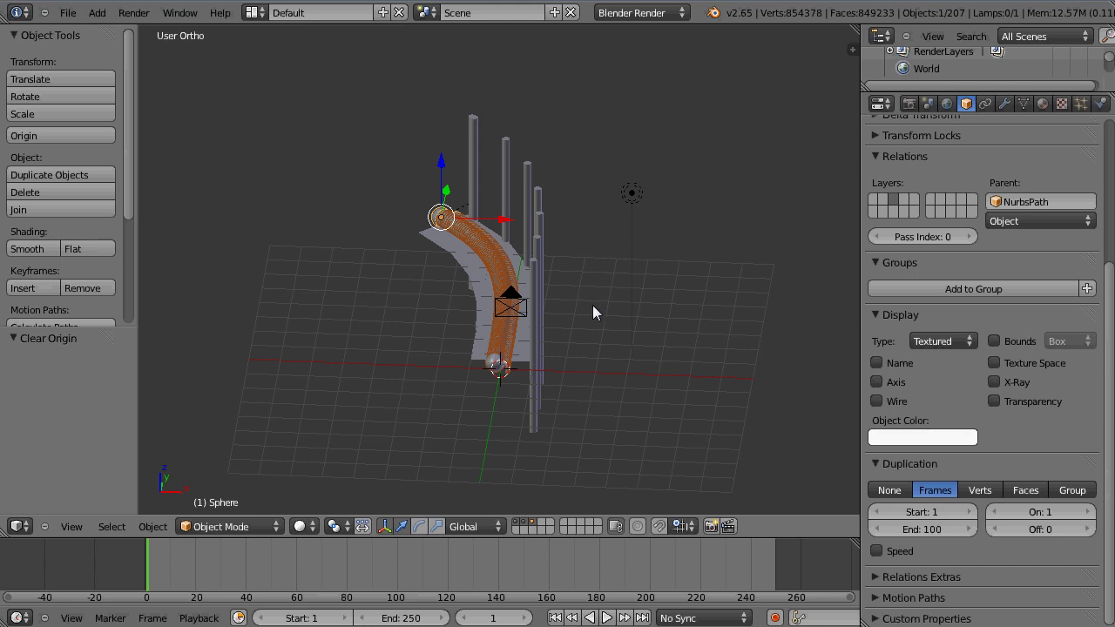
{"action": "middle_click_drag", "start_coordinate": [386, 401], "coordinate": [497, 391]}
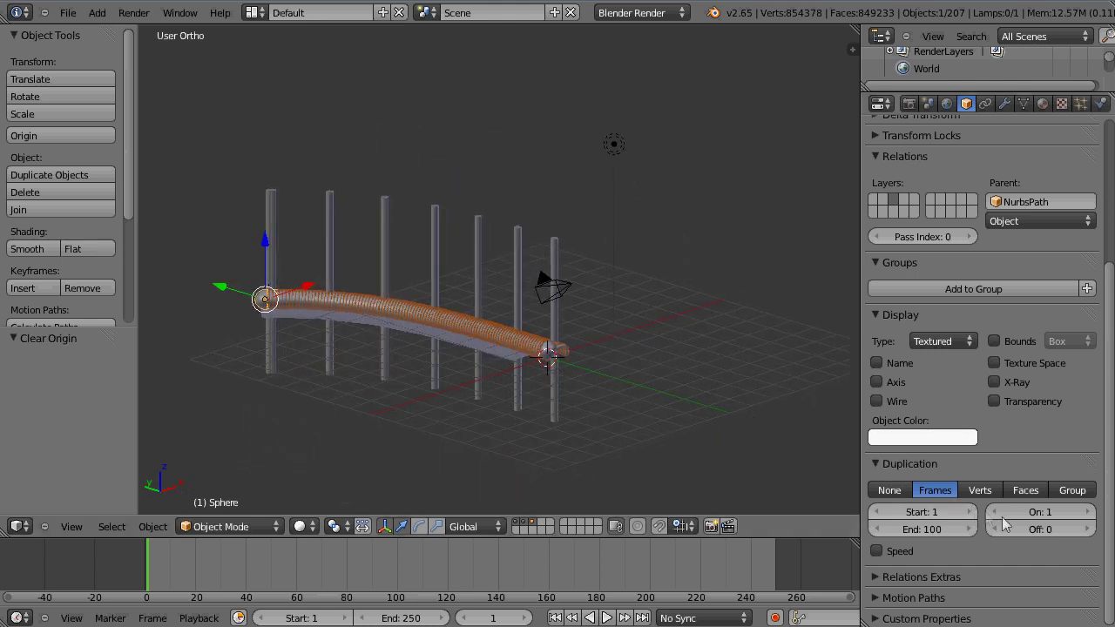
Step: Set the hooked sphere's frame duplication Off value to 14 to space the copies along the path
{"action": "left_click", "coordinate": [1087, 530]}
{"action": "left_click", "coordinate": [1087, 530]}
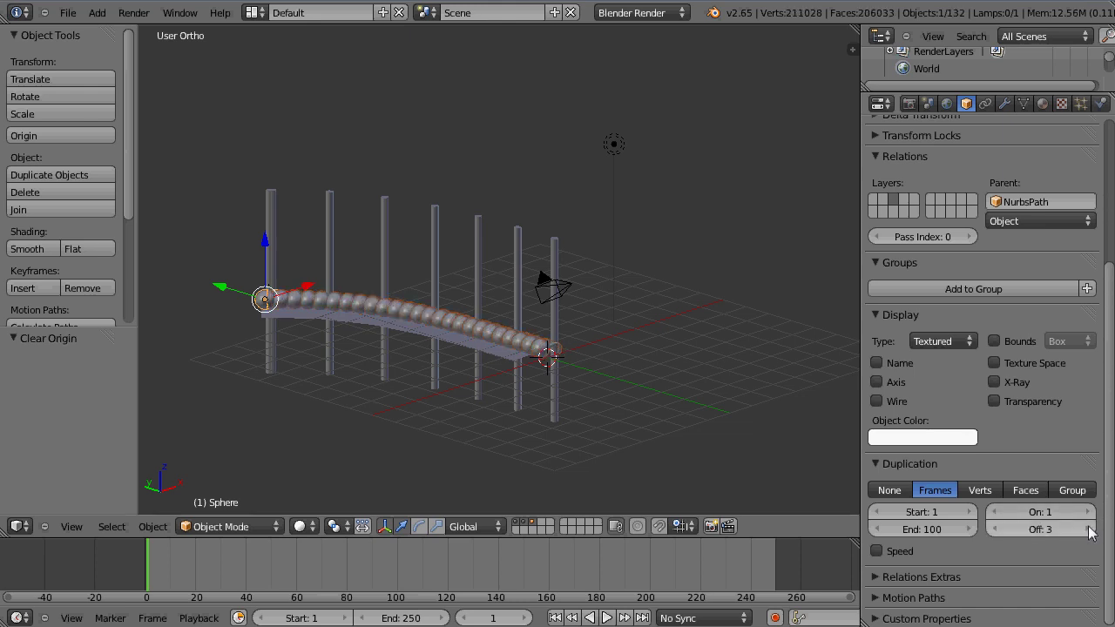
{"action": "left_click", "coordinate": [1088, 530]}
{"action": "left_click", "coordinate": [1087, 529]}
{"action": "left_click", "coordinate": [1087, 530]}
{"action": "left_click", "coordinate": [1087, 530]}
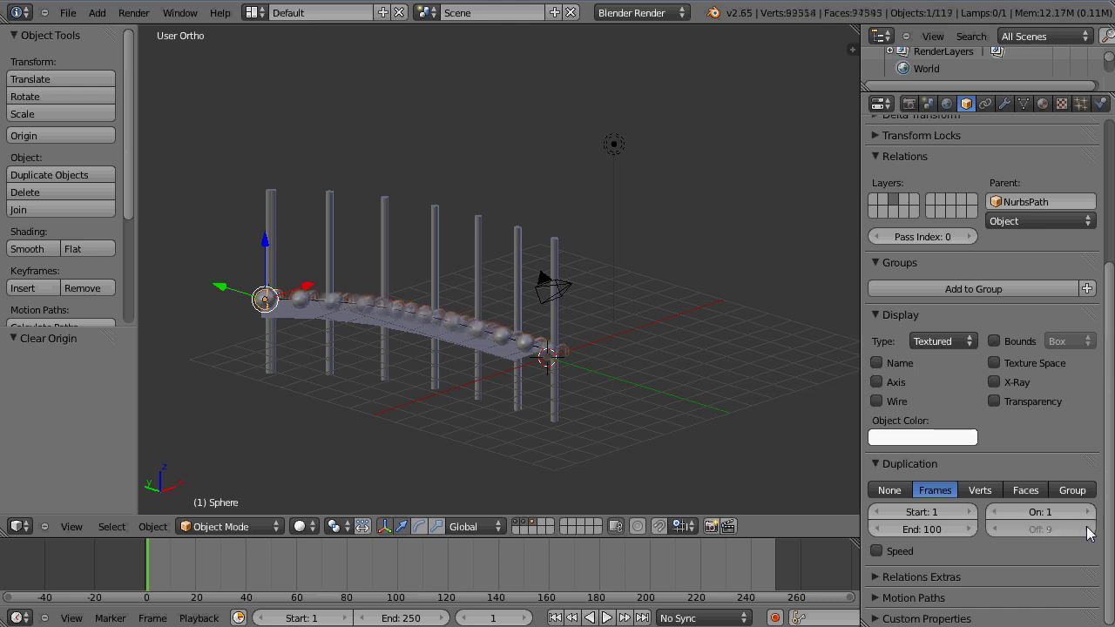
{"action": "left_click", "coordinate": [1087, 530]}
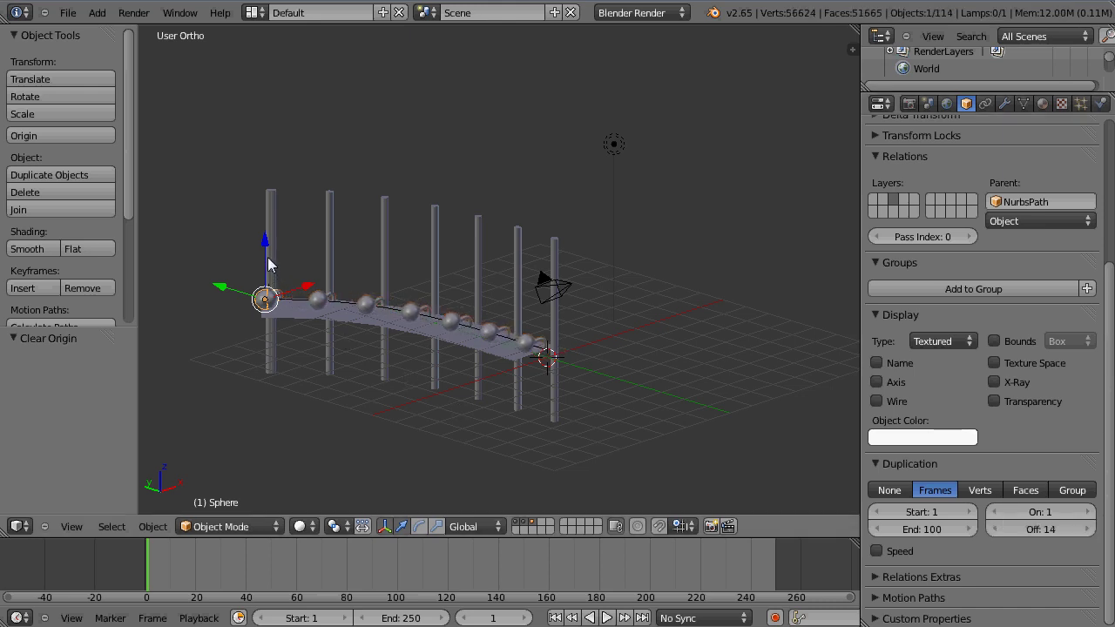
Step: Raise the hooked sphere and its copies about 3.195 along Z, near the tops of the posts
{"action": "key", "text": "g"}
{"action": "key", "text": "z"}
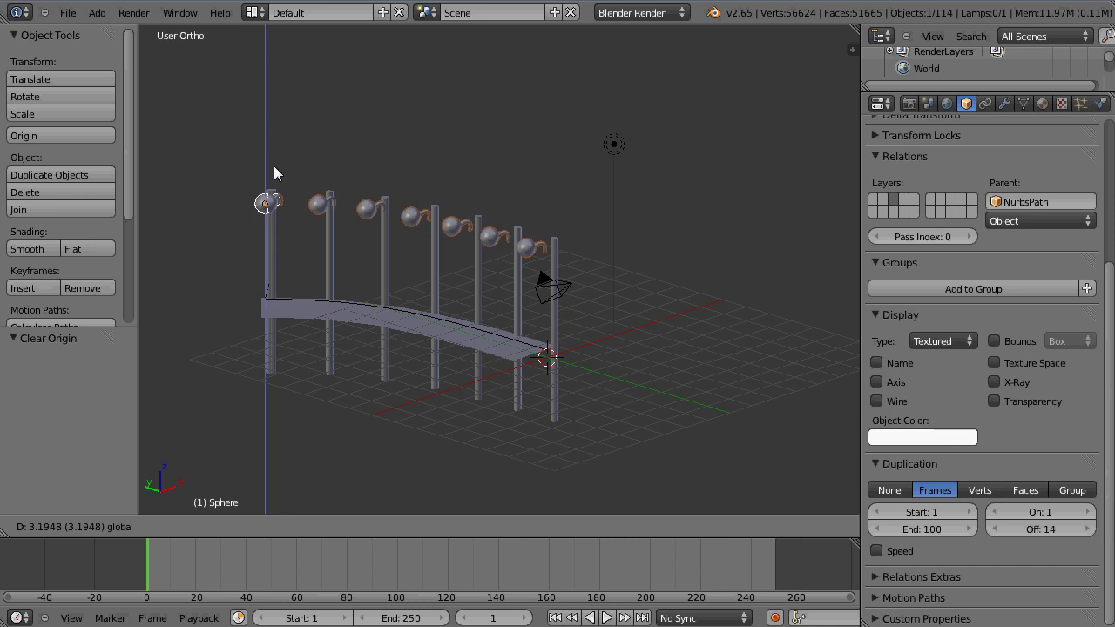
{"action": "left_click", "coordinate": [273, 165]}
Step: In the top view, move the hooked sphere about 0.799 along Y and slightly in the negative X direction
{"action": "key", "text": "KP_7"}
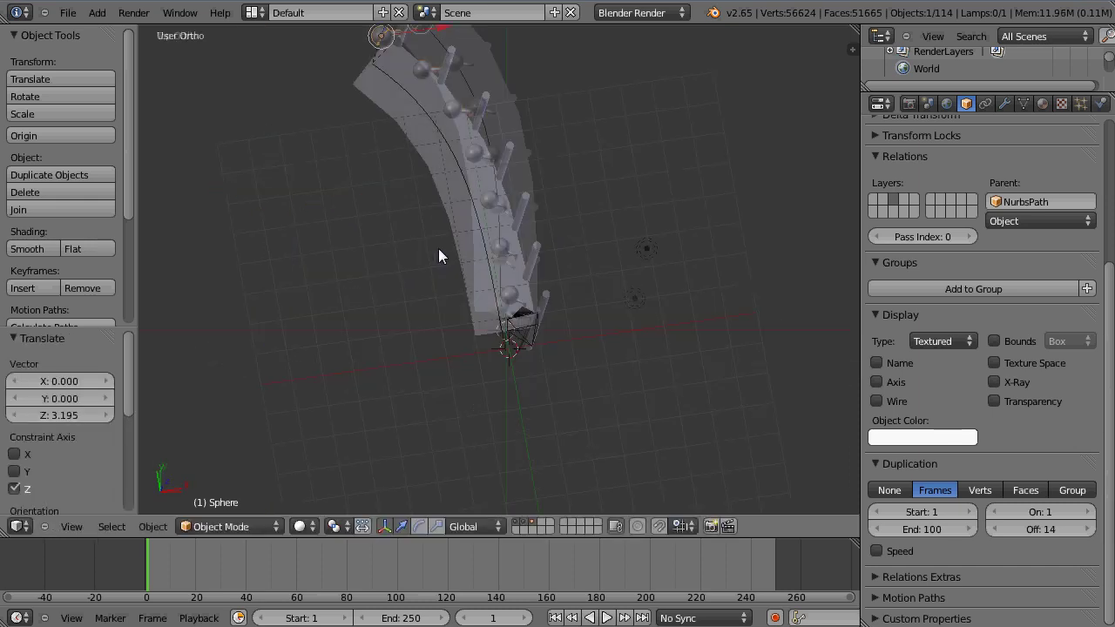
{"action": "middle_click_drag", "start_coordinate": [573, 246], "coordinate": [548, 391], "text": "shift"}
{"action": "left_click_drag", "start_coordinate": [426, 165], "coordinate": [423, 113]}
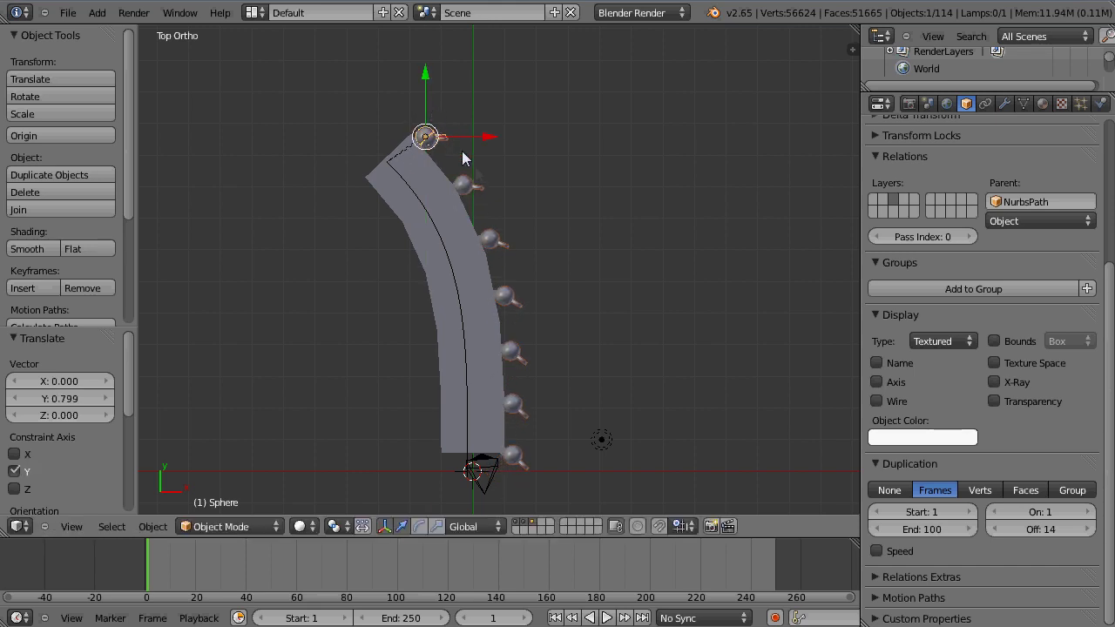
{"action": "left_click_drag", "start_coordinate": [489, 139], "coordinate": [465, 145]}
Step: Shift the hooked sphere about -0.113 along X to bring the lamp hooks closer to the posts
{"action": "middle_click_drag", "start_coordinate": [444, 383], "coordinate": [497, 278]}
{"action": "left_click_drag", "start_coordinate": [345, 189], "coordinate": [377, 215]}
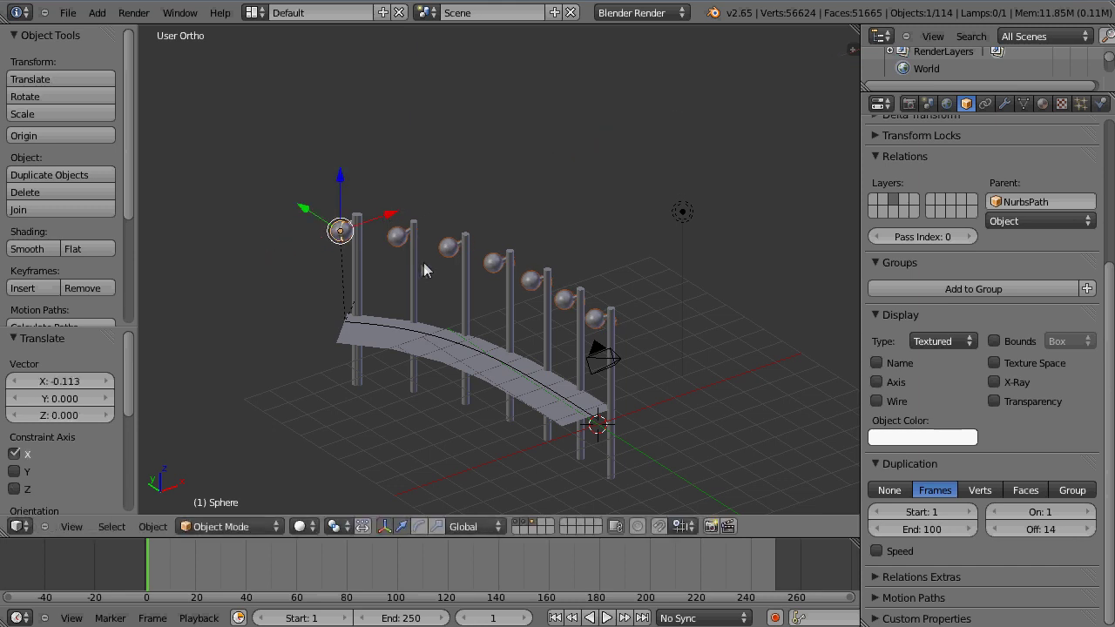
{"action": "mouse_move", "coordinate": [407, 294]}
{"action": "middle_mouse_down"}
{"action": "mouse_move", "coordinate": [458, 341]}
{"action": "mouse_move", "coordinate": [547, 346]}
{"action": "mouse_move", "coordinate": [583, 326]}
{"action": "mouse_move", "coordinate": [500, 326]}
{"action": "mouse_move", "coordinate": [394, 280]}
{"action": "middle_mouse_up"}
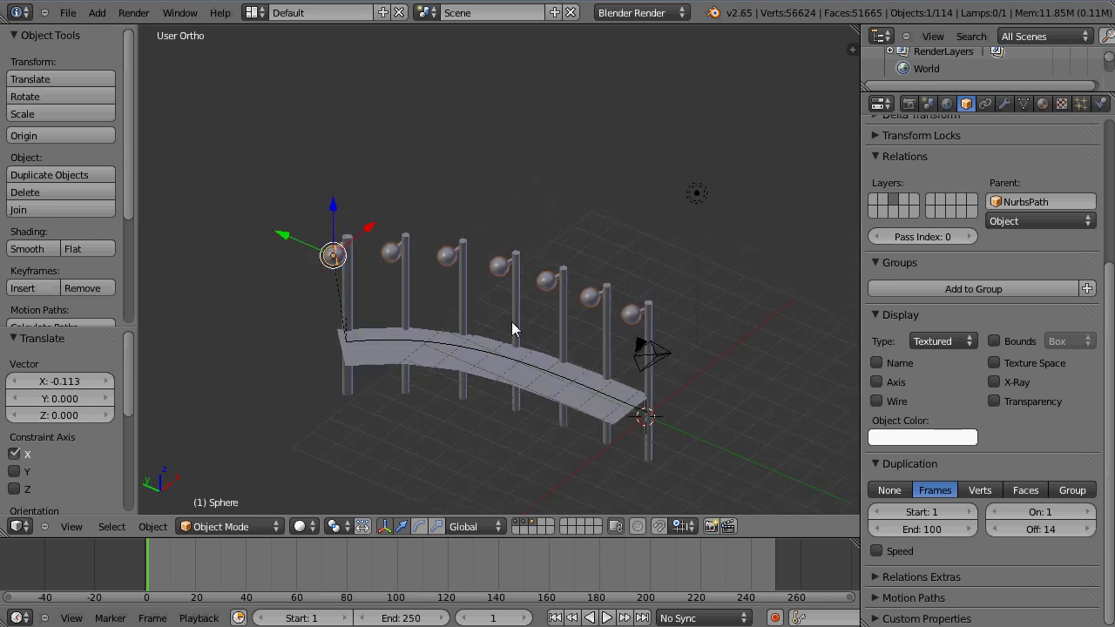
Step: Fine-tune the lamp row's position along X against the posts, ending with a shift of about -0.128
{"action": "scroll", "coordinate": [512, 322], "scroll_direction": "up", "scroll_amount": 3}
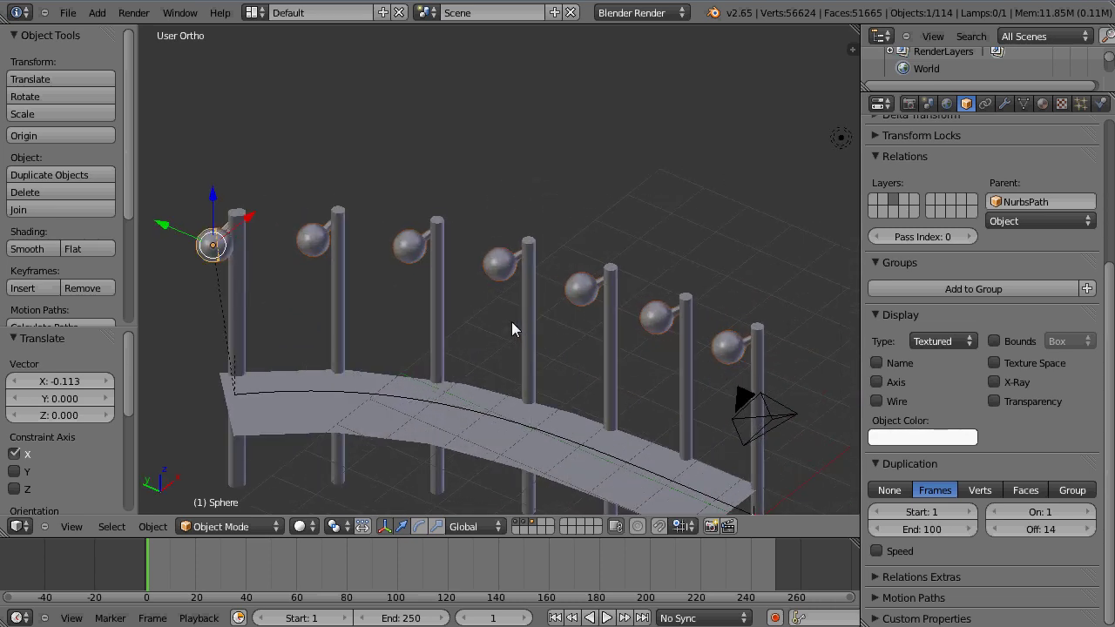
{"action": "key", "text": "g"}
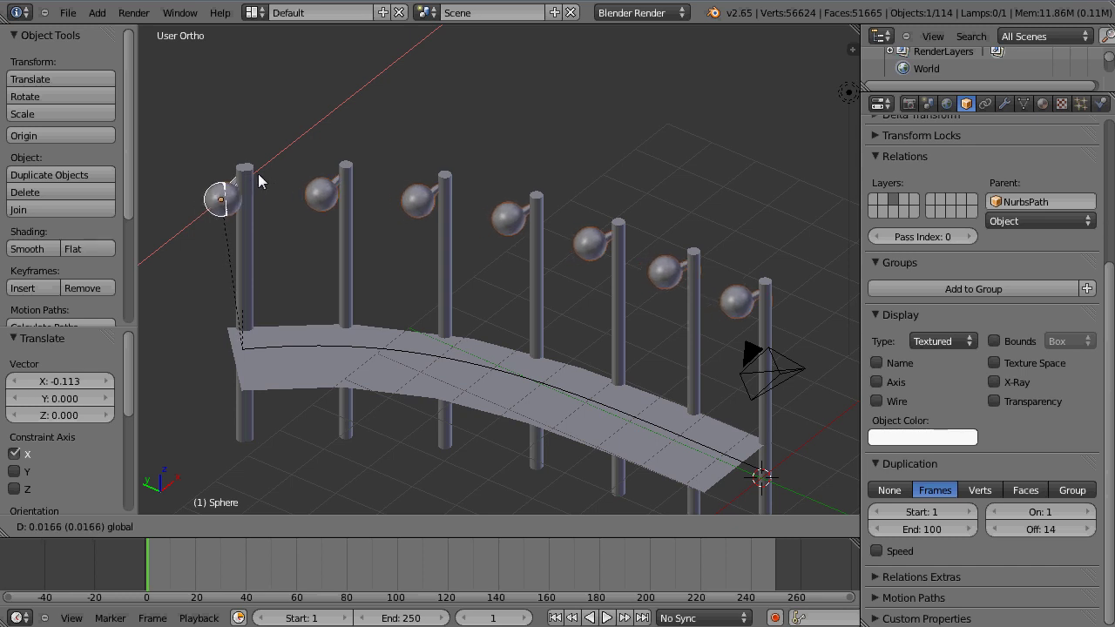
{"action": "left_click", "coordinate": [264, 184]}
{"action": "key", "text": "g"}
{"action": "key", "text": "x"}
{"action": "left_click", "coordinate": [262, 196]}
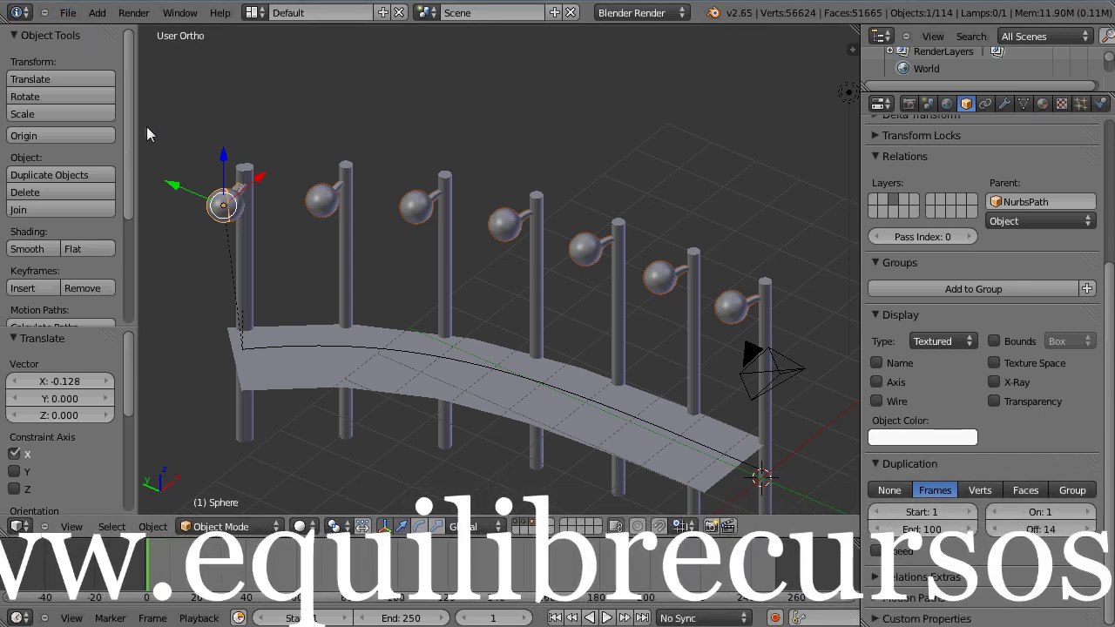
Step: Open the recent file DEKE.blend and render its finished pier scene
{"action": "left_click", "coordinate": [68, 13]}
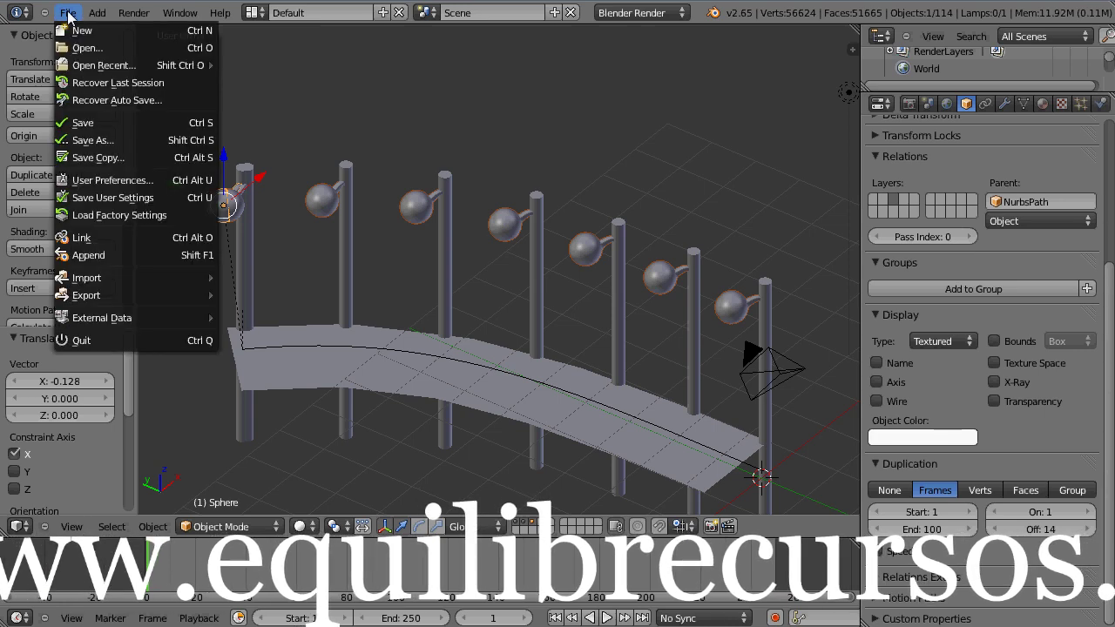
{"action": "mouse_move", "coordinate": [174, 65]}
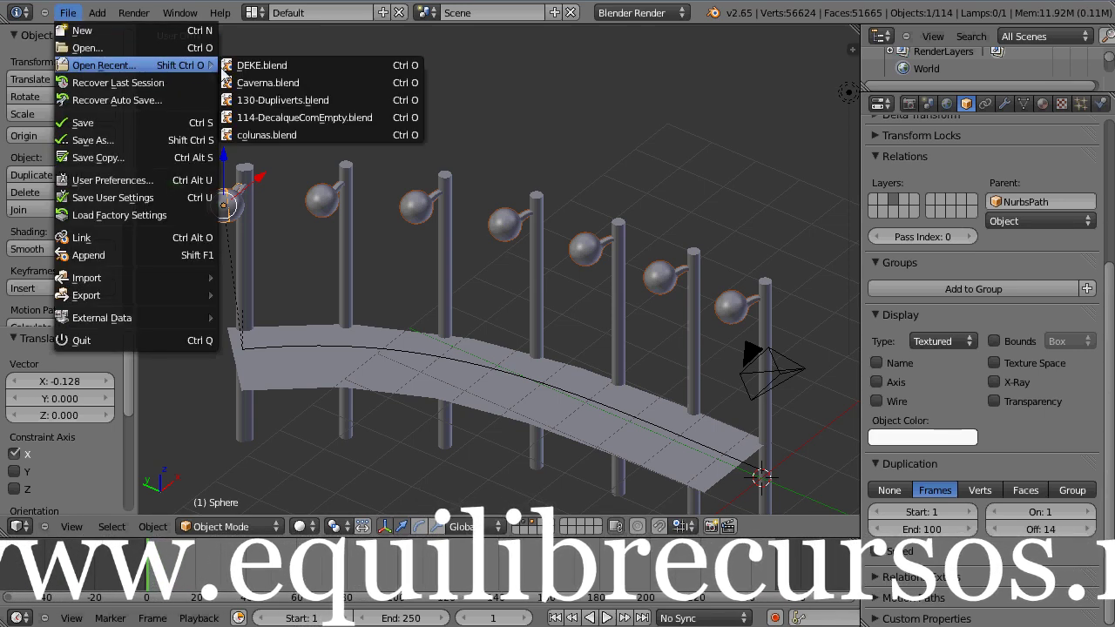
{"action": "left_click", "coordinate": [269, 65]}
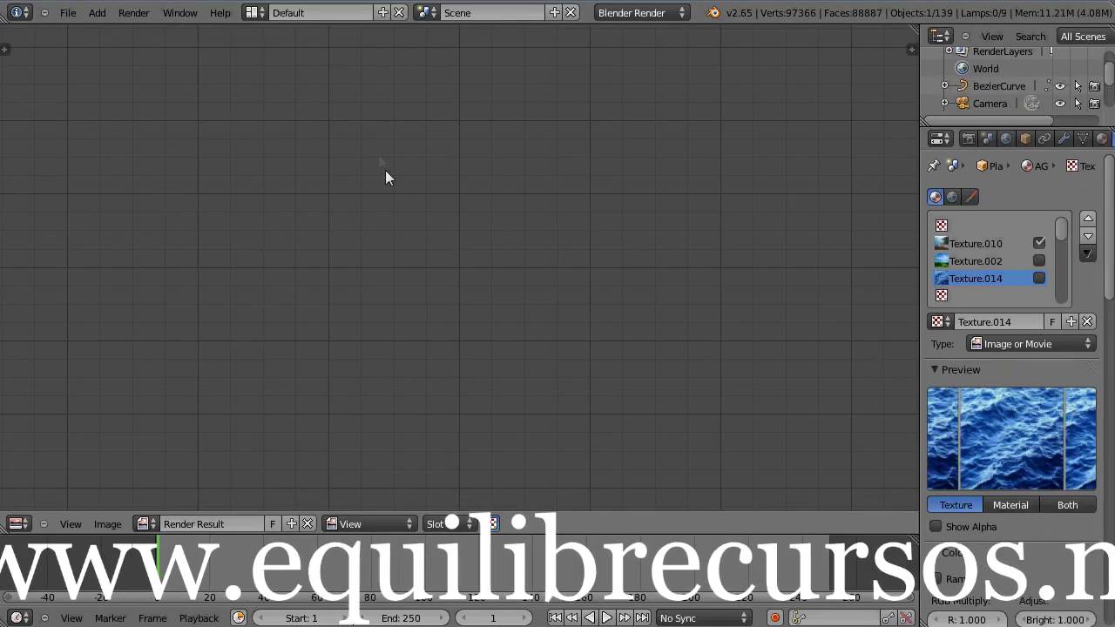
{"action": "key", "text": "F12"}
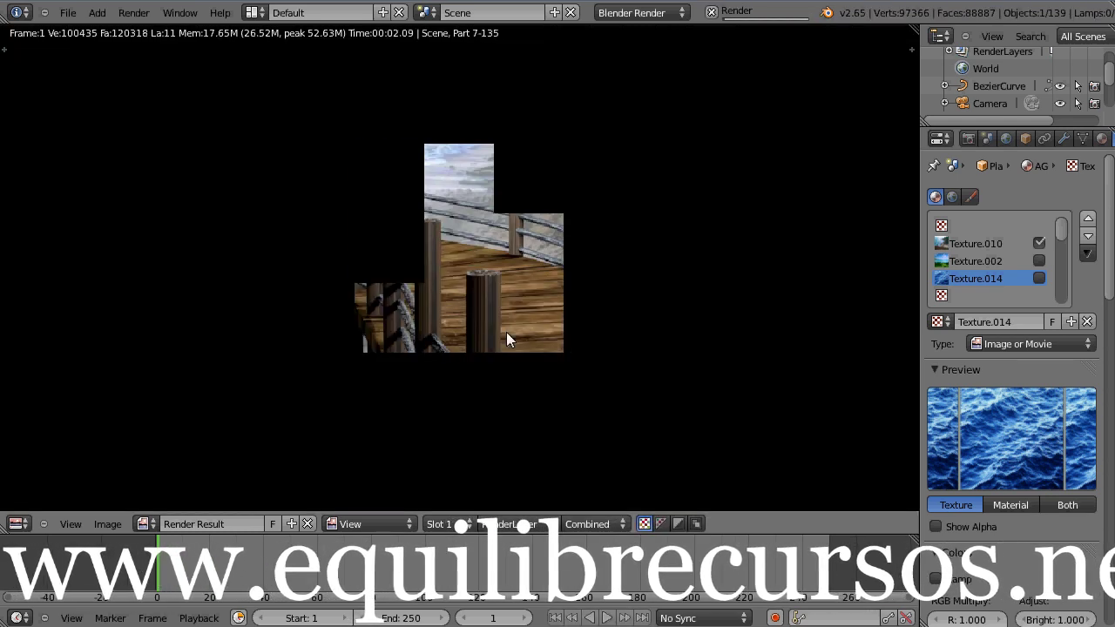